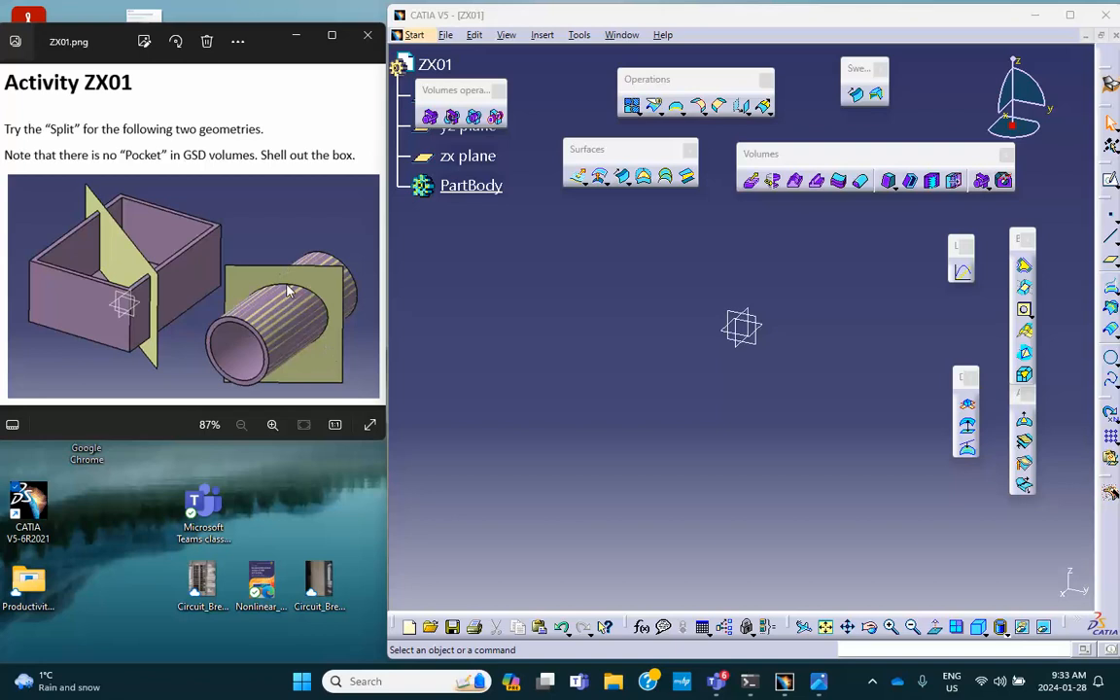
# Step: Sketch a slanted line on the yz plane, descending past the origin's lower side, and exit the sketch
pyautogui.click(1070, 15)
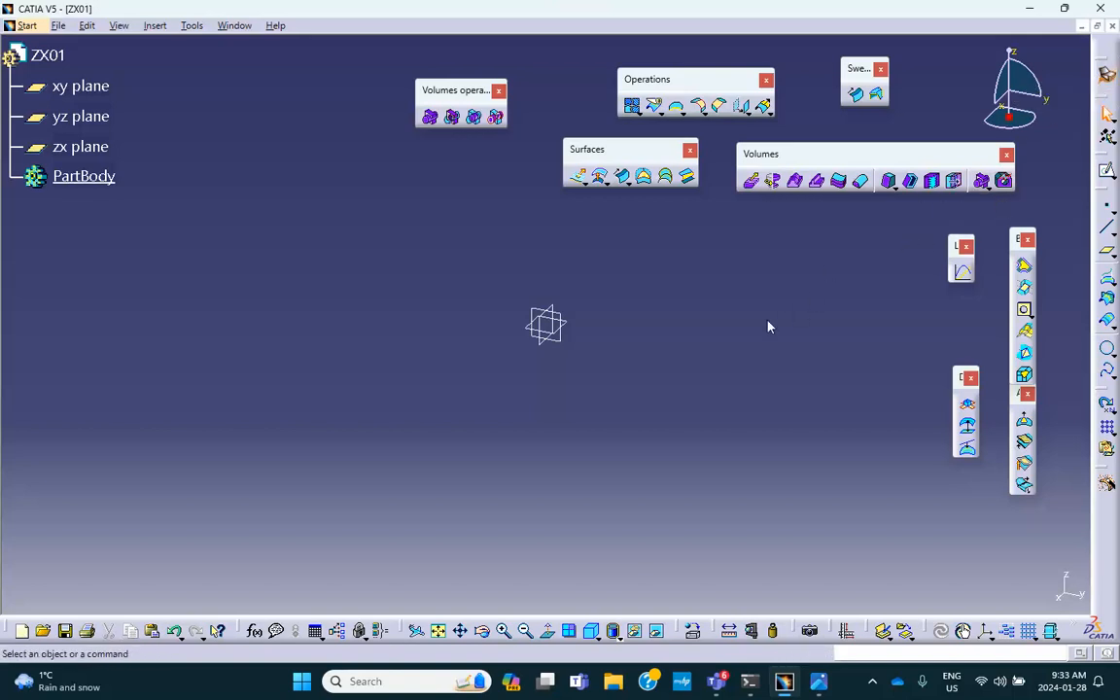
pyautogui.click(572, 323)
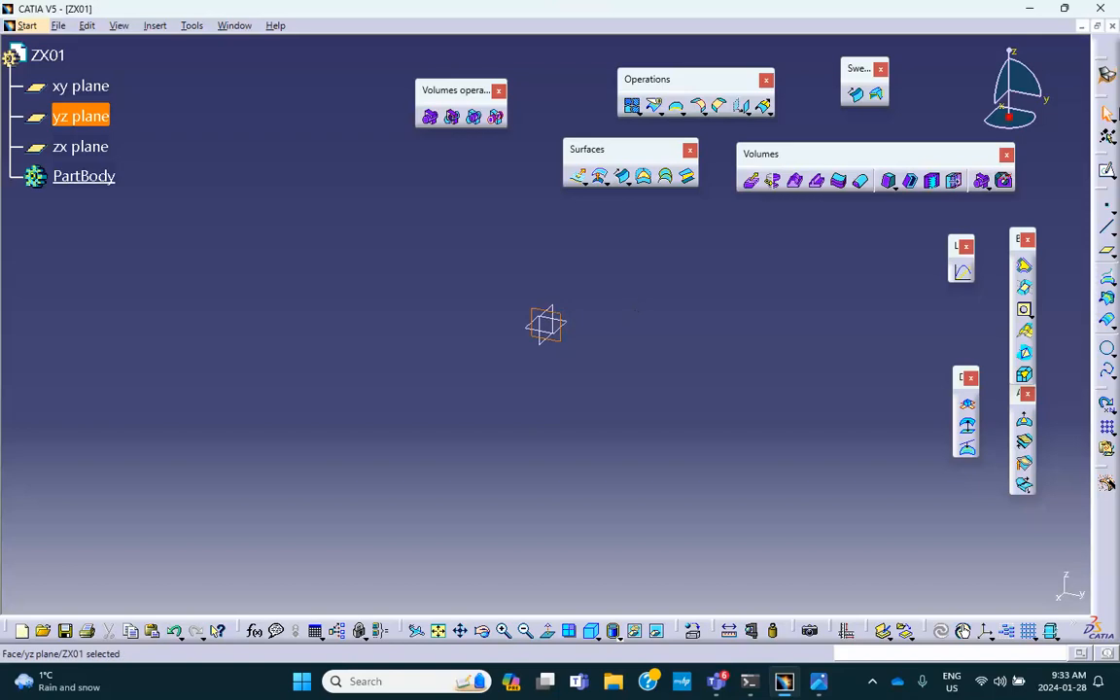
pyautogui.click(1106, 115)
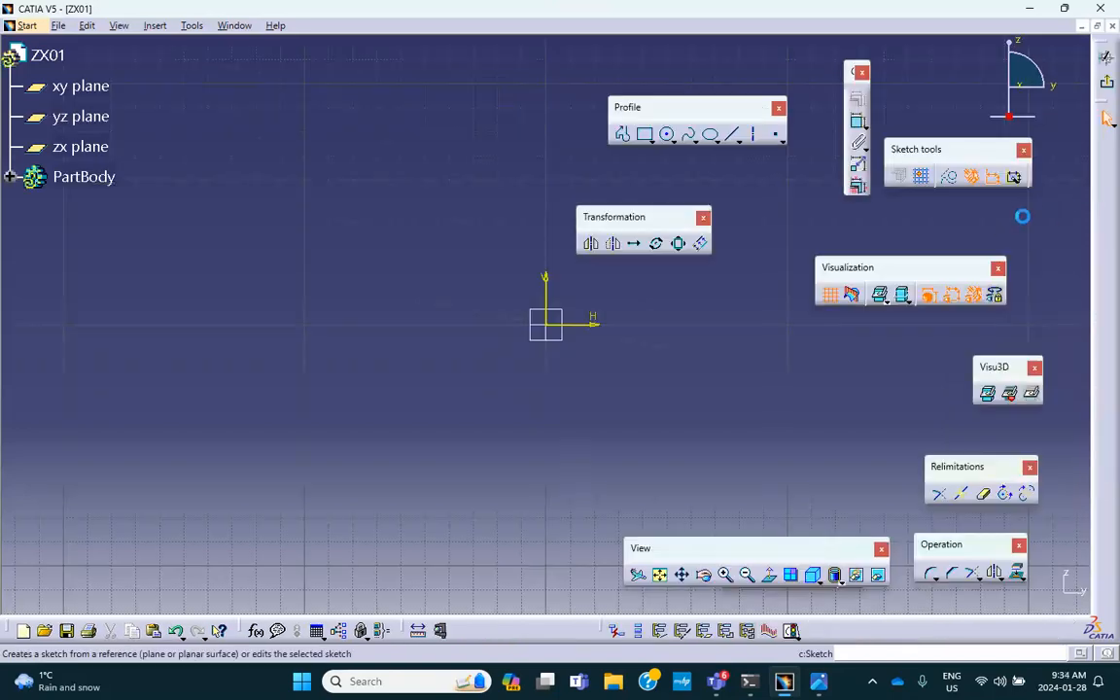
pyautogui.moveTo(625, 459); pyautogui.dragTo(494, 468, button='middle')
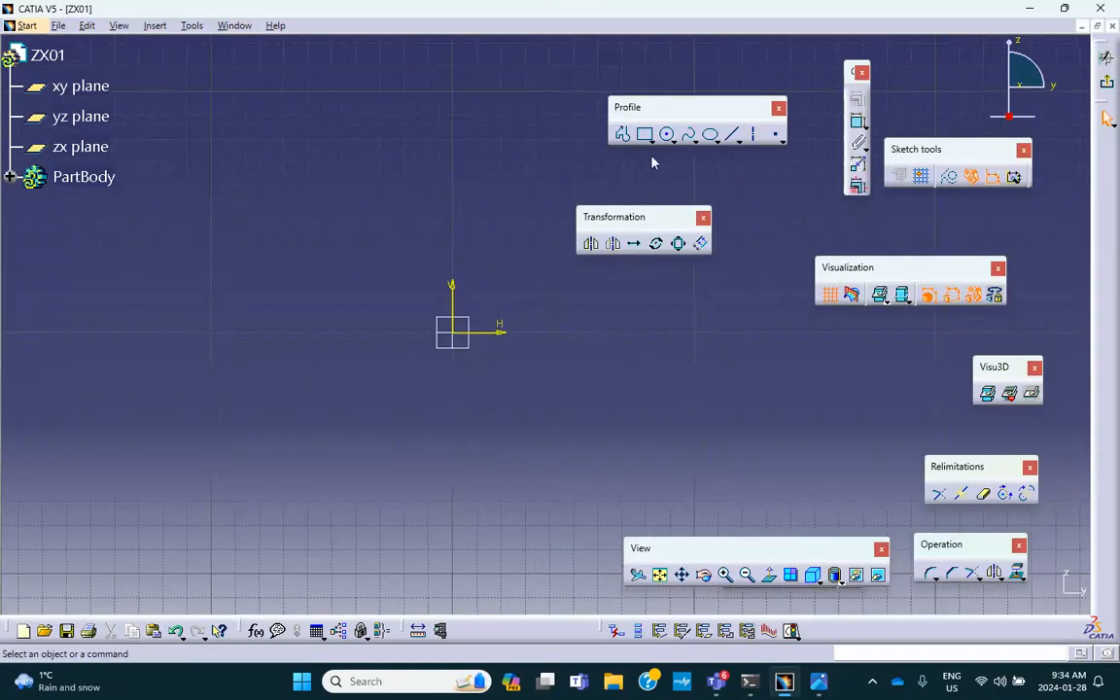
pyautogui.click(734, 134)
pyautogui.click(312, 273)
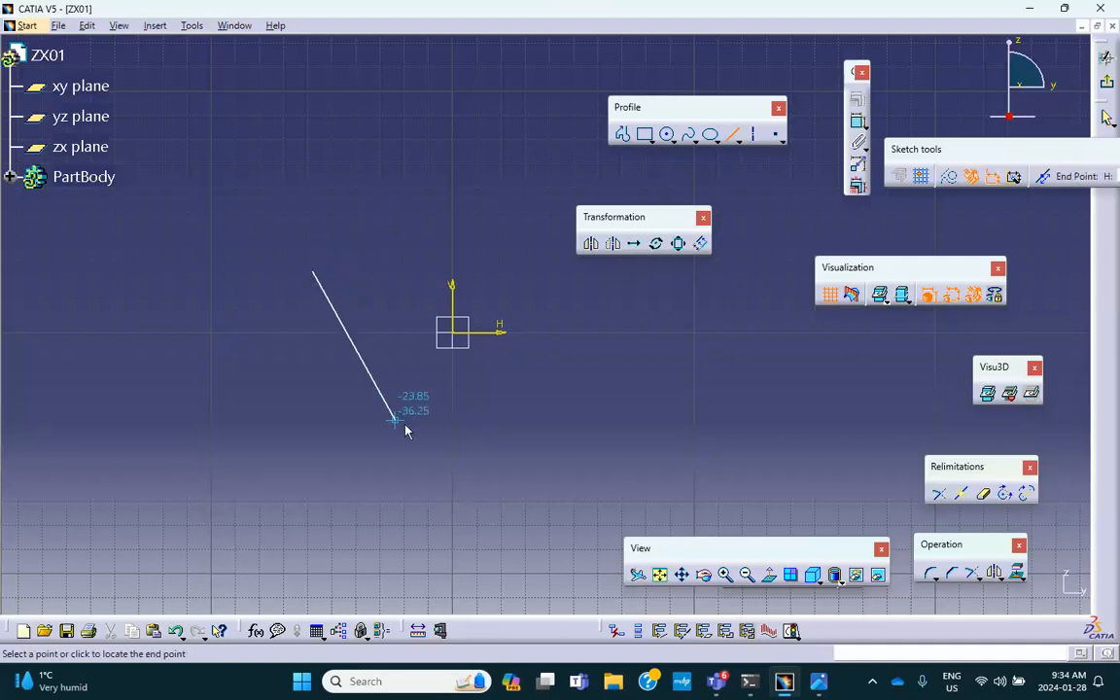
pyautogui.click(499, 467)
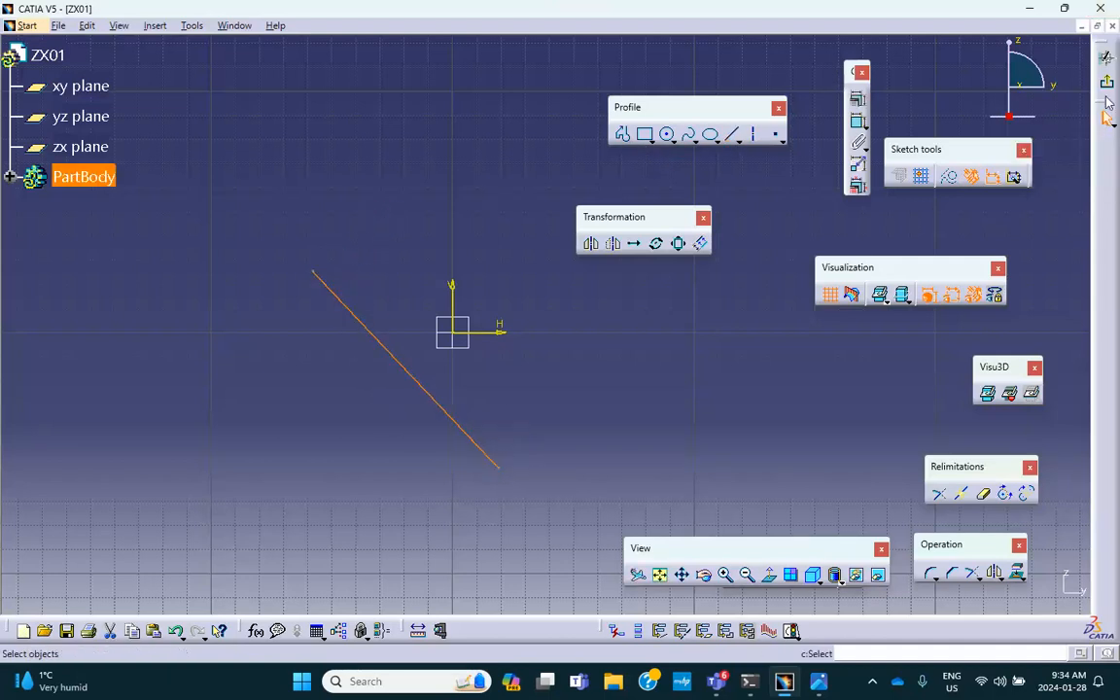
pyautogui.click(1106, 81)
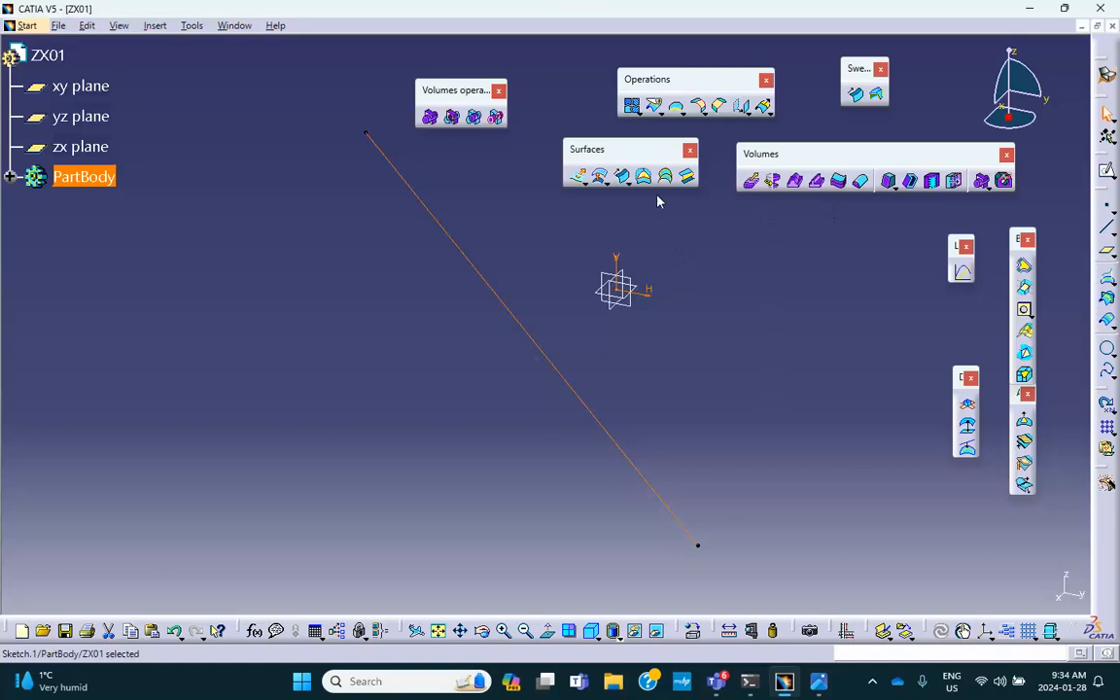
# Step: Extrude the sketched line into a surface with a 40 mm Limit 1 dimension and mirrored extent
pyautogui.click(579, 177)
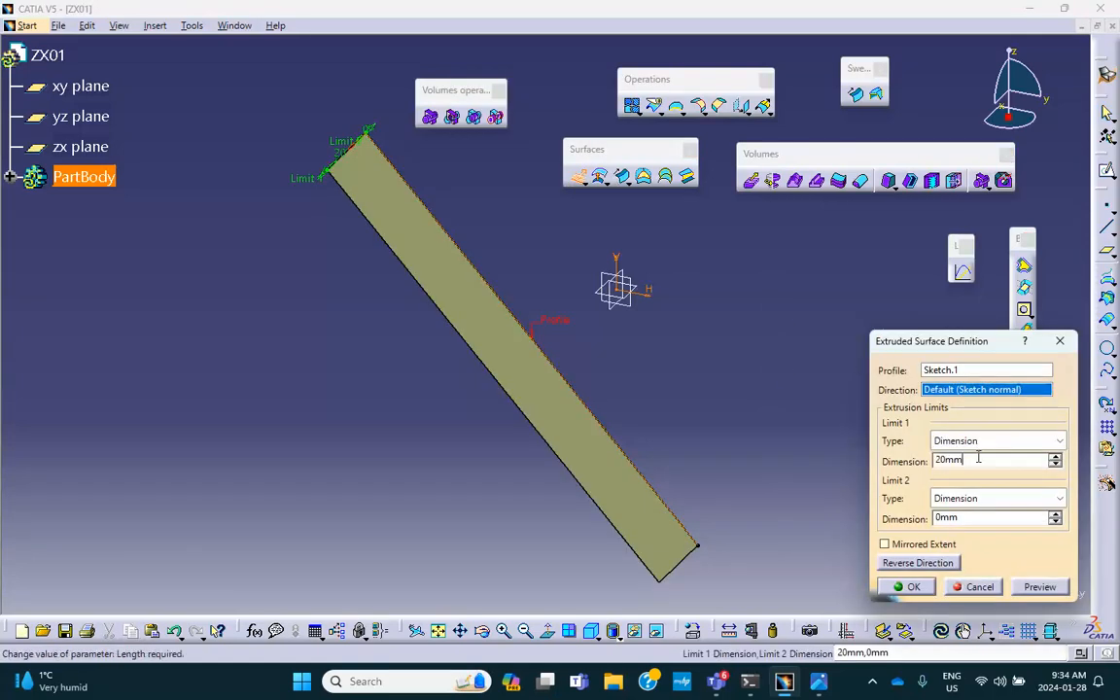
pyautogui.click(884, 544)
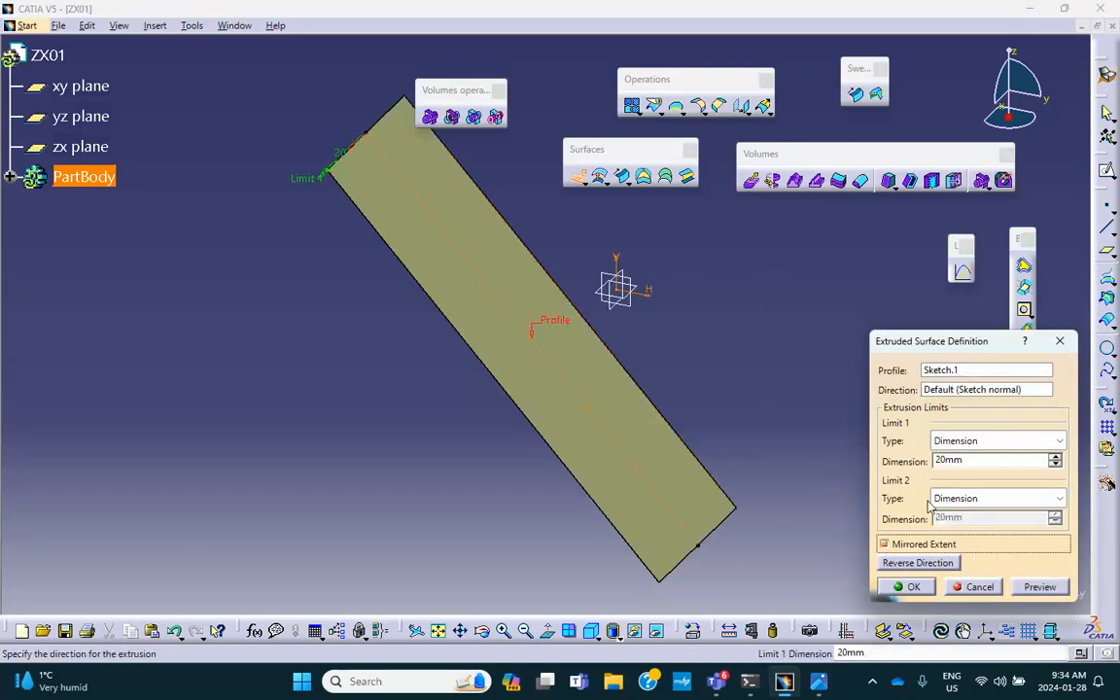
pyautogui.doubleClick(975, 467)
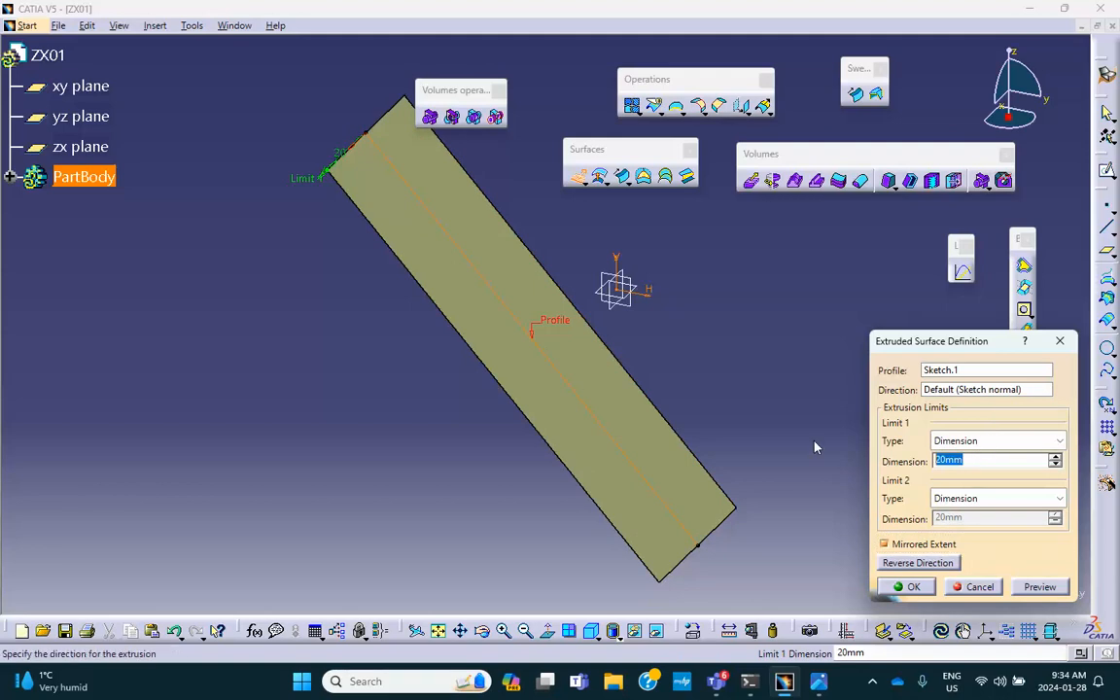
pyautogui.write('40')
pyautogui.click(923, 587)
pyautogui.moveTo(813, 334); pyautogui.dragTo(803, 384, button='middle')
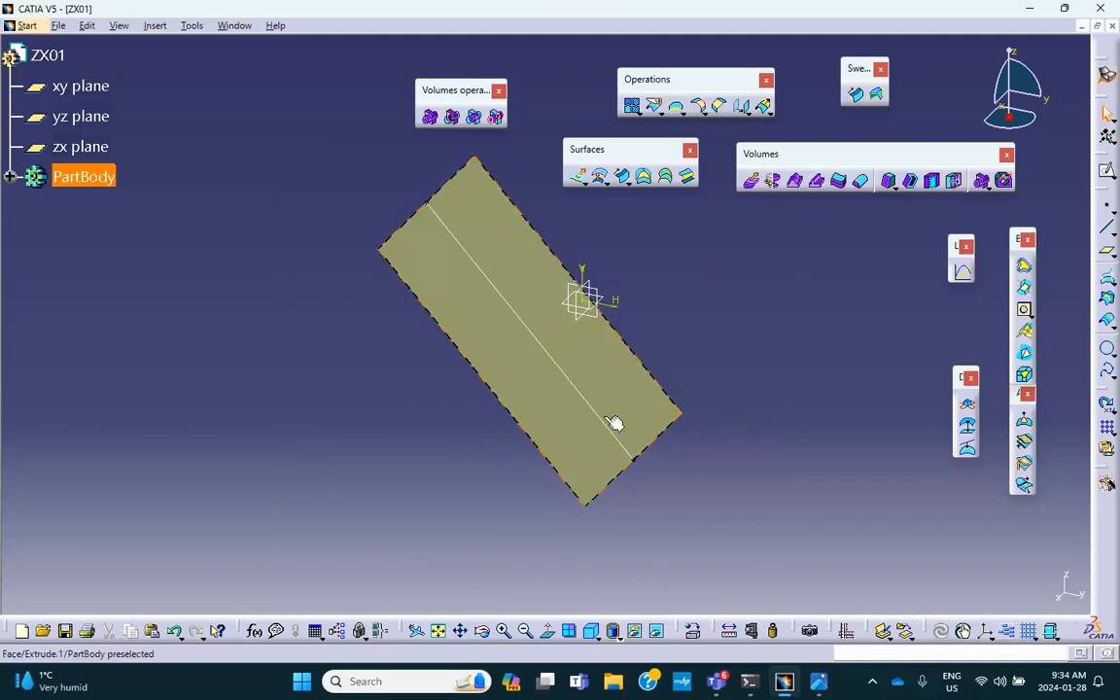
# Step: Expand the PartBody and hide Sketch.1, the extruded surface's profile
pyautogui.click(8, 176)
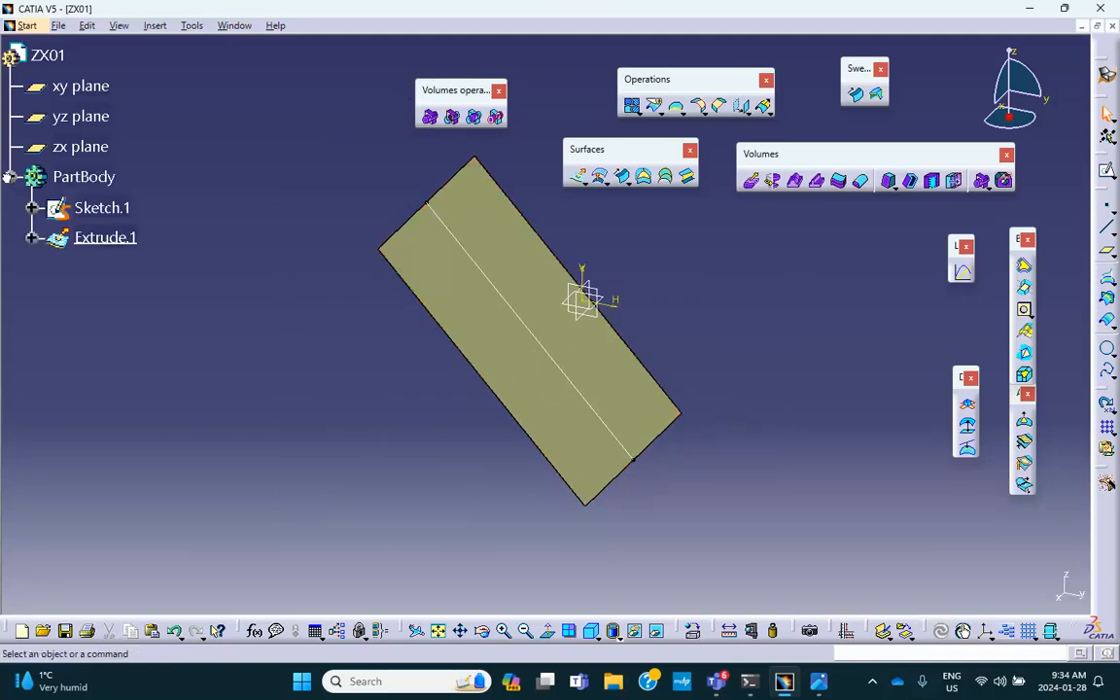
pyautogui.click(105, 237)
pyautogui.click(308, 204)
pyautogui.rightClick(113, 208)
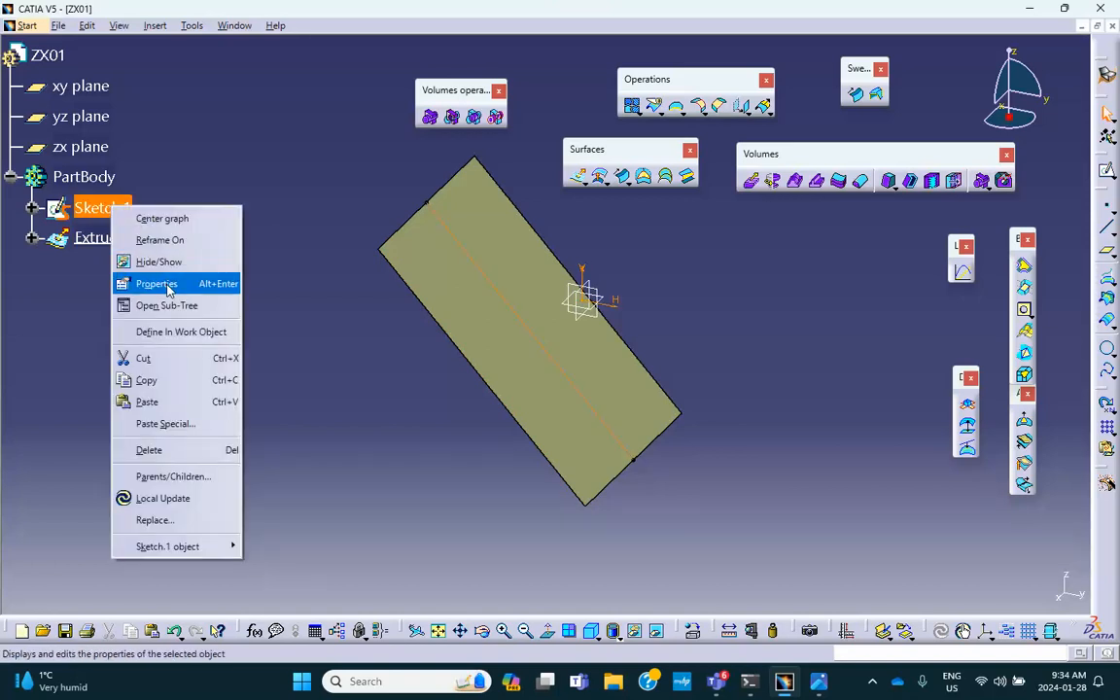
pyautogui.click(158, 261)
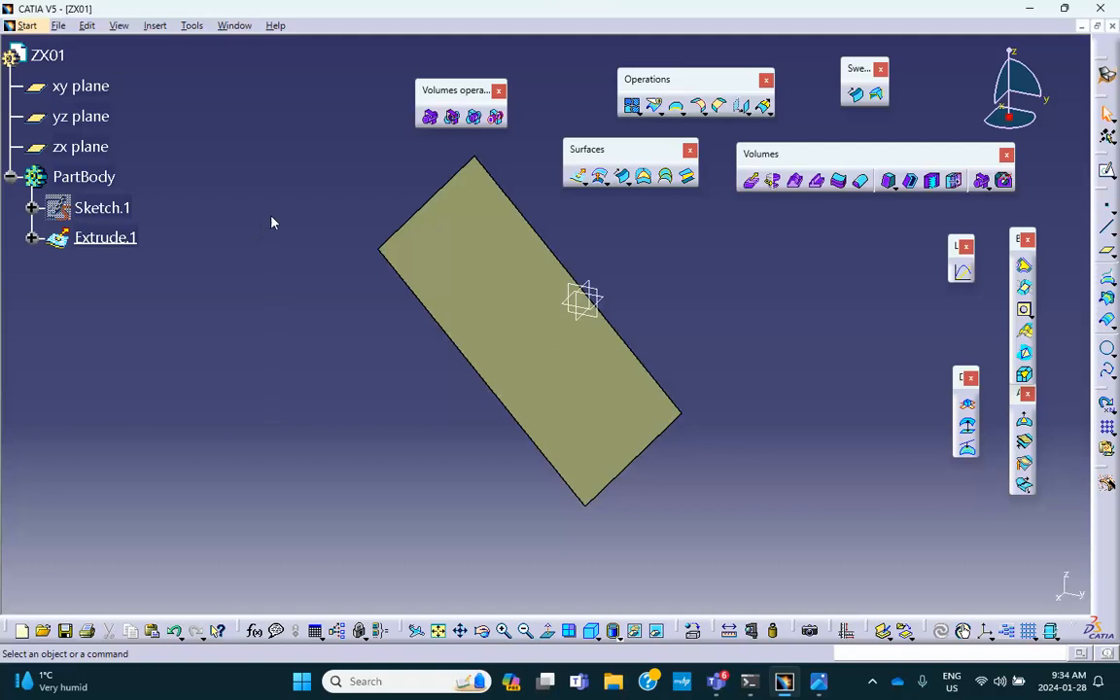
# Step: Switch to the Part Design workbench and check the Activity ZX01 reference image
pyautogui.click(27, 26)
pyautogui.moveTo(77, 95)
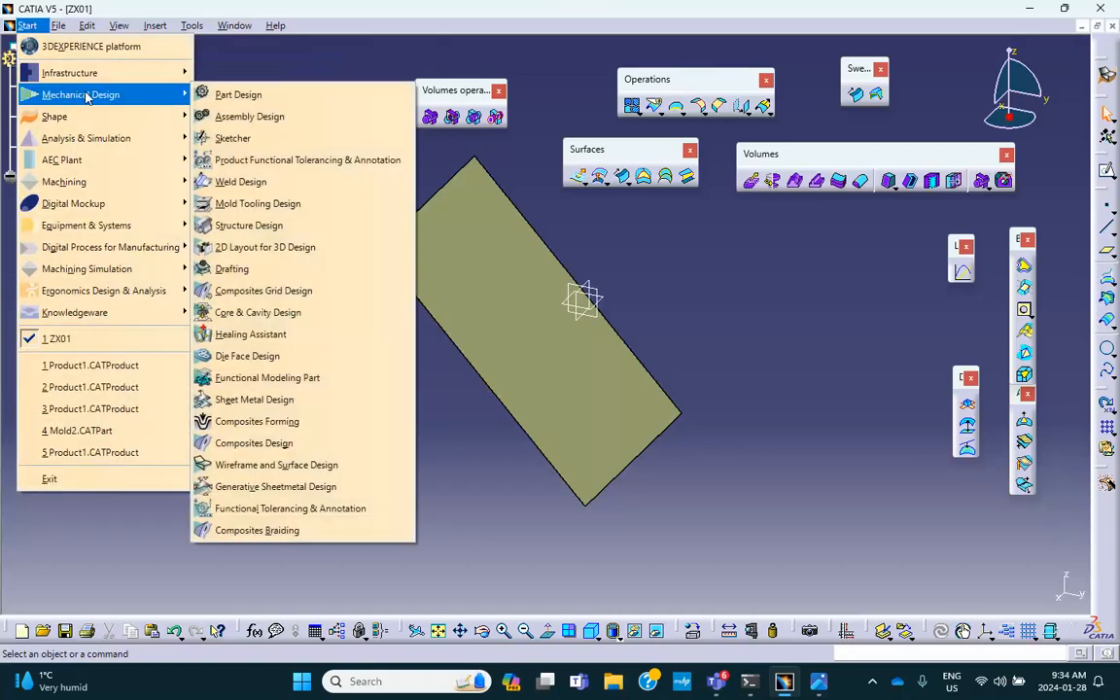
pyautogui.click(234, 95)
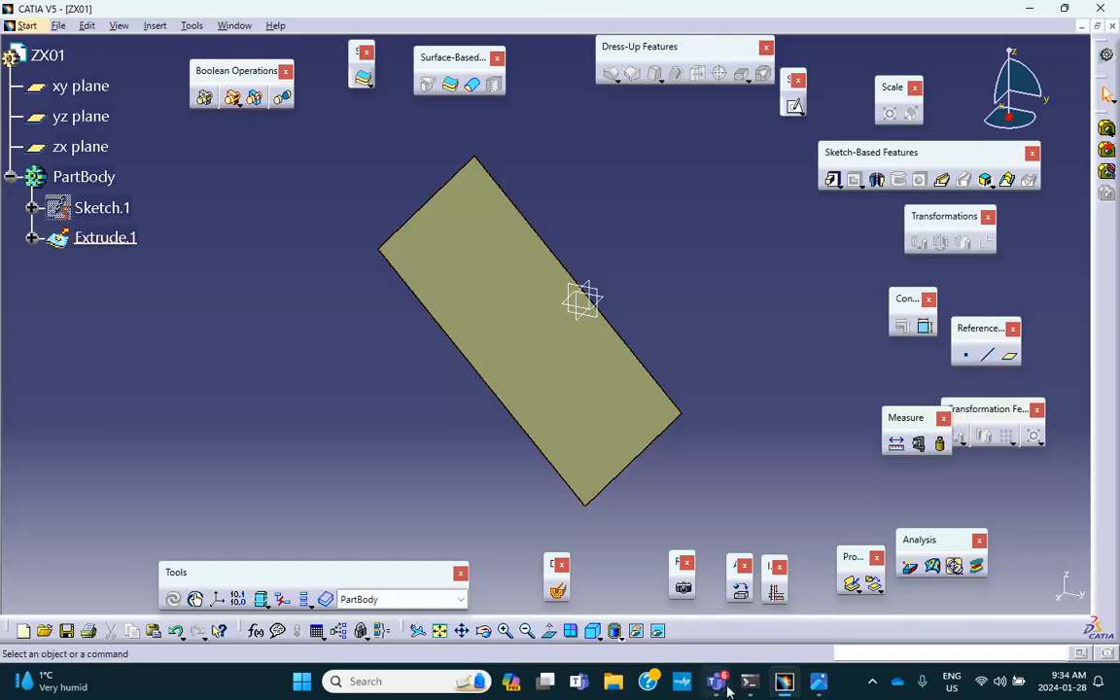
pyautogui.moveTo(718, 681)
pyautogui.moveTo(756, 688)
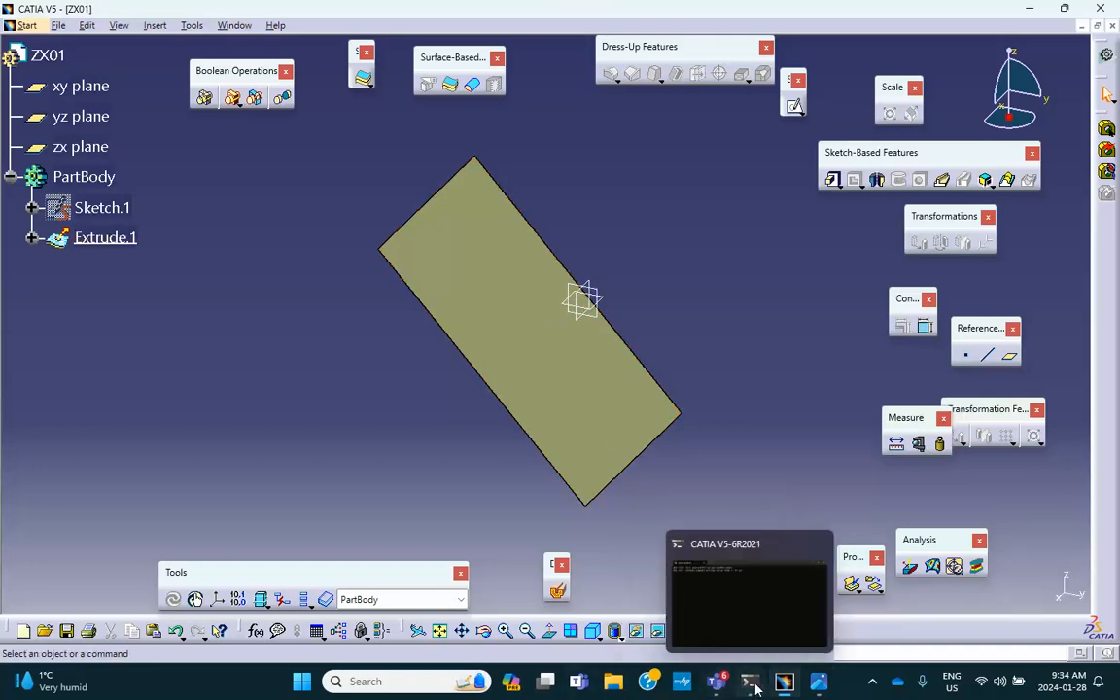
pyautogui.click(820, 689)
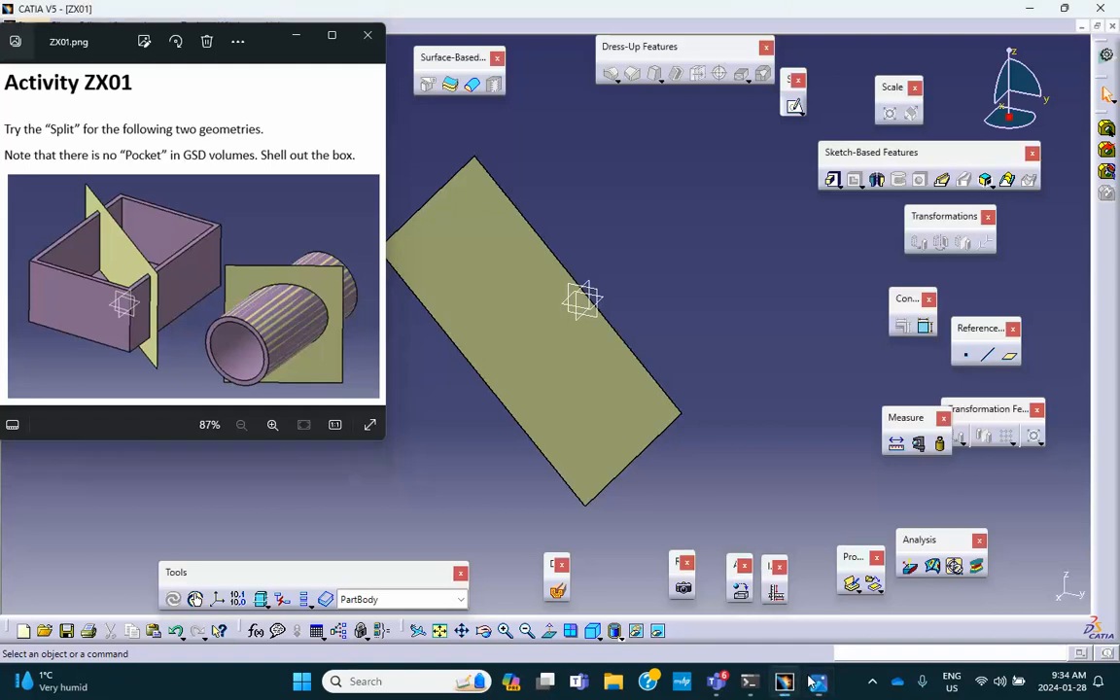
pyautogui.click(819, 688)
# Step: Sketch a rectangle on the xy plane below the origin, its far corner at about H 25 mm, V -41 mm, and exit the sketch
pyautogui.click(611, 303)
pyautogui.click(800, 112)
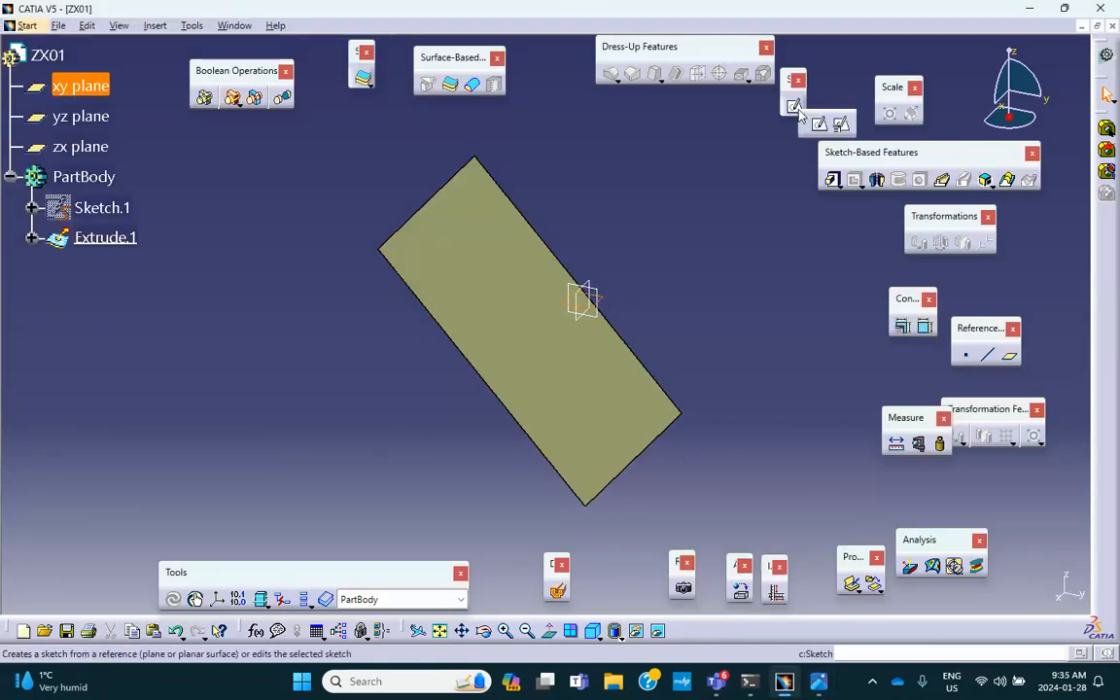
pyautogui.click(818, 125)
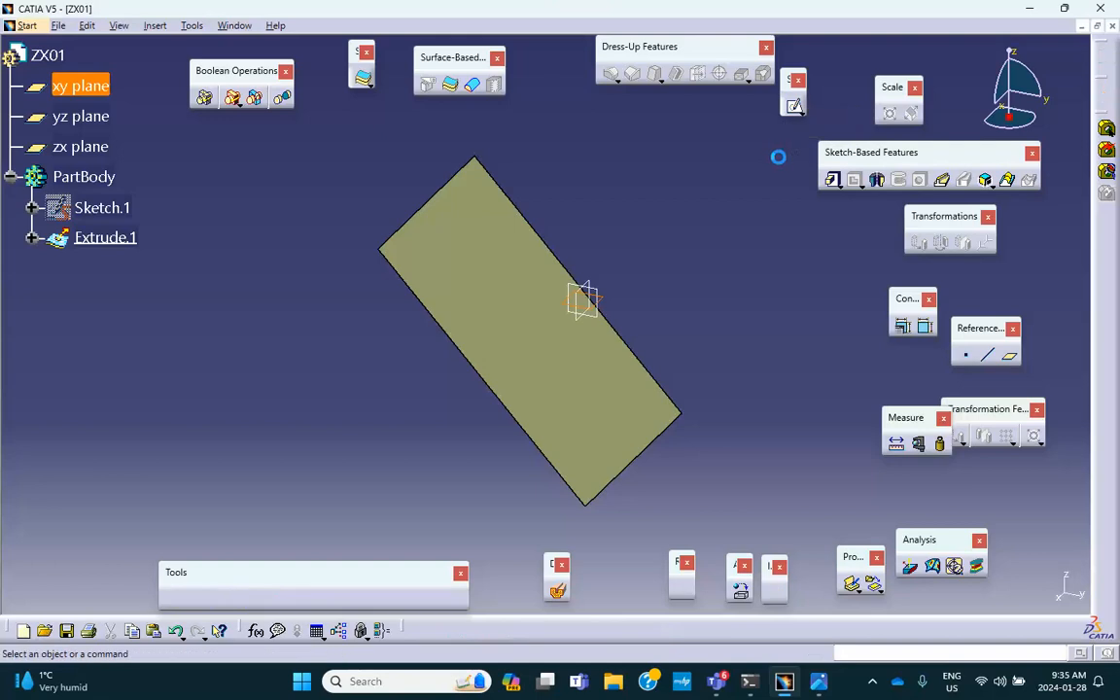
pyautogui.moveTo(724, 369); pyautogui.dragTo(629, 168, button='middle')
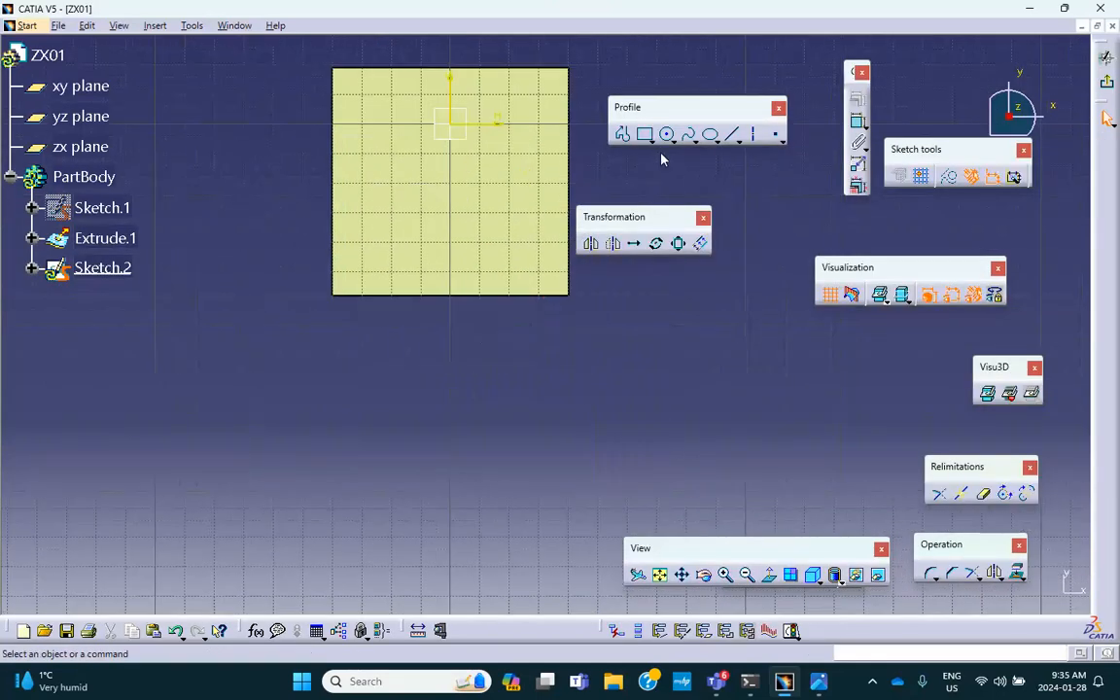
pyautogui.click(643, 137)
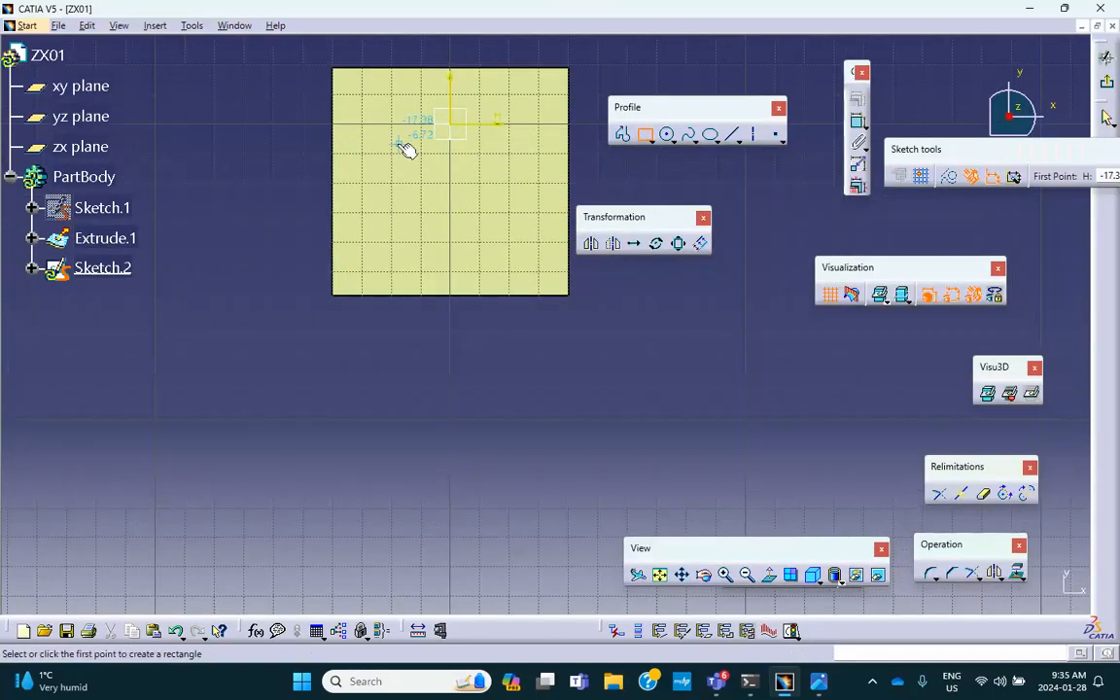
pyautogui.click(407, 133)
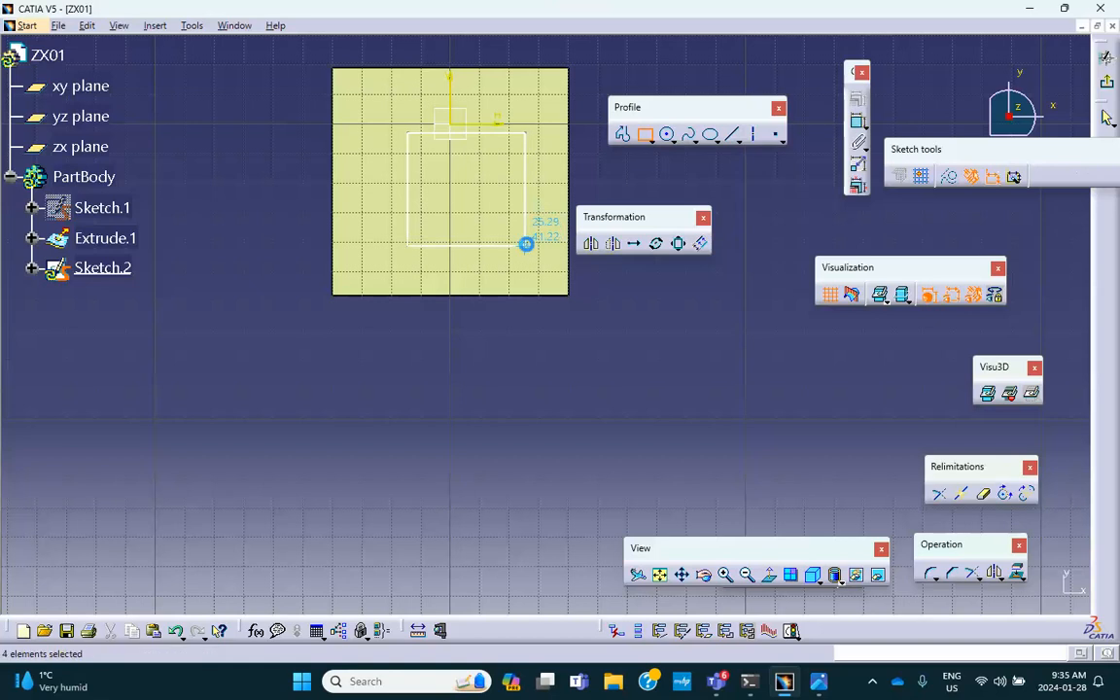
pyautogui.click(526, 243)
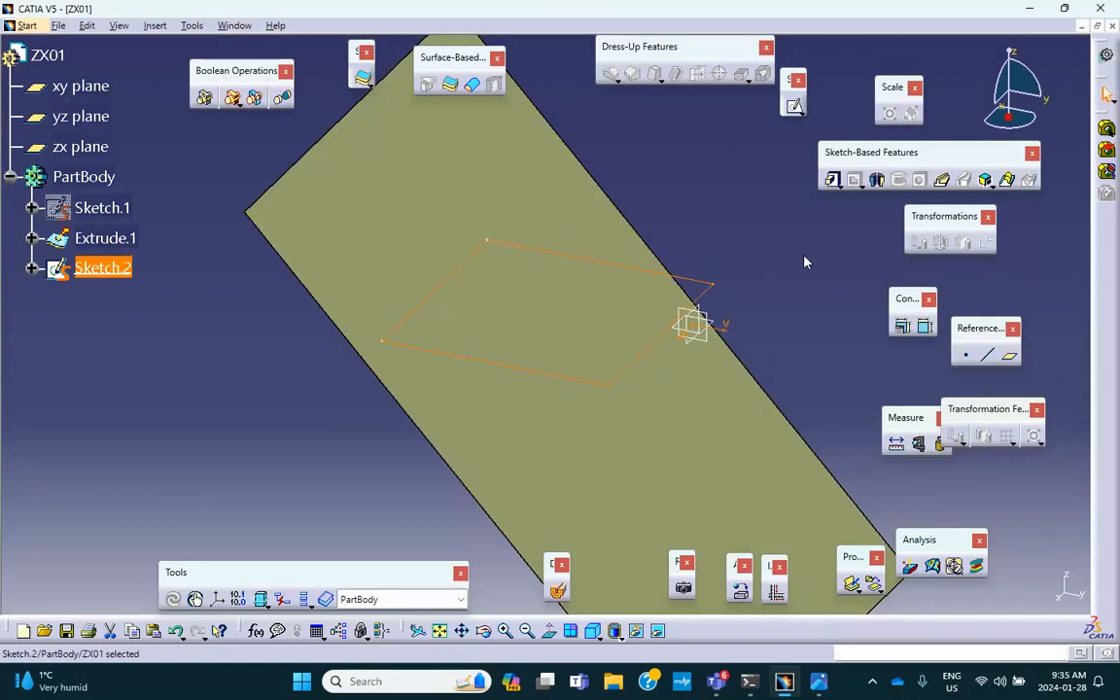
# Step: Pad the rectangle sketch 20 mm with mirrored extent to form a solid box crossing the slanted surface
pyautogui.moveTo(804, 254); pyautogui.dragTo(768, 212, button='middle')
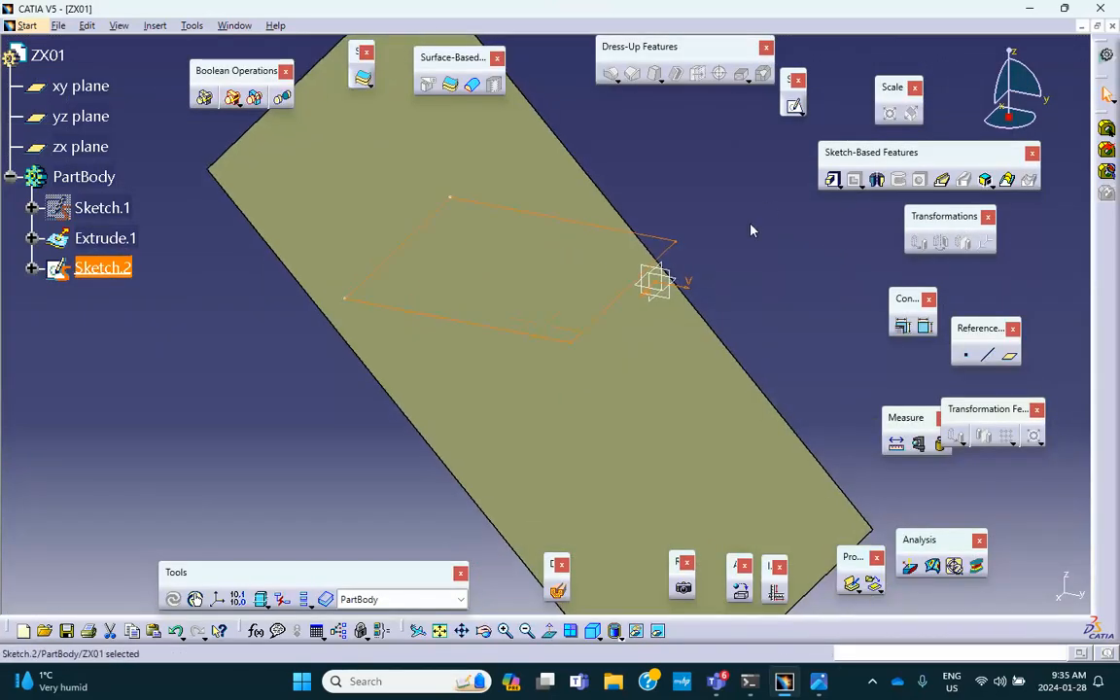
pyautogui.moveTo(729, 248); pyautogui.dragTo(743, 176, button='middle')
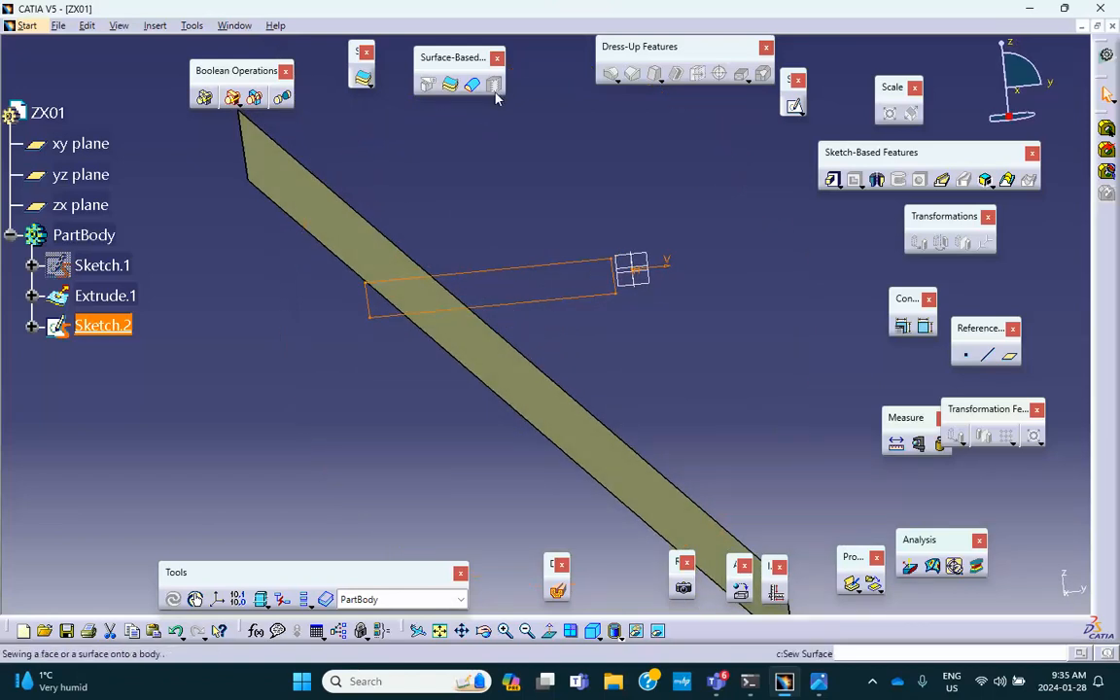
pyautogui.click(832, 180)
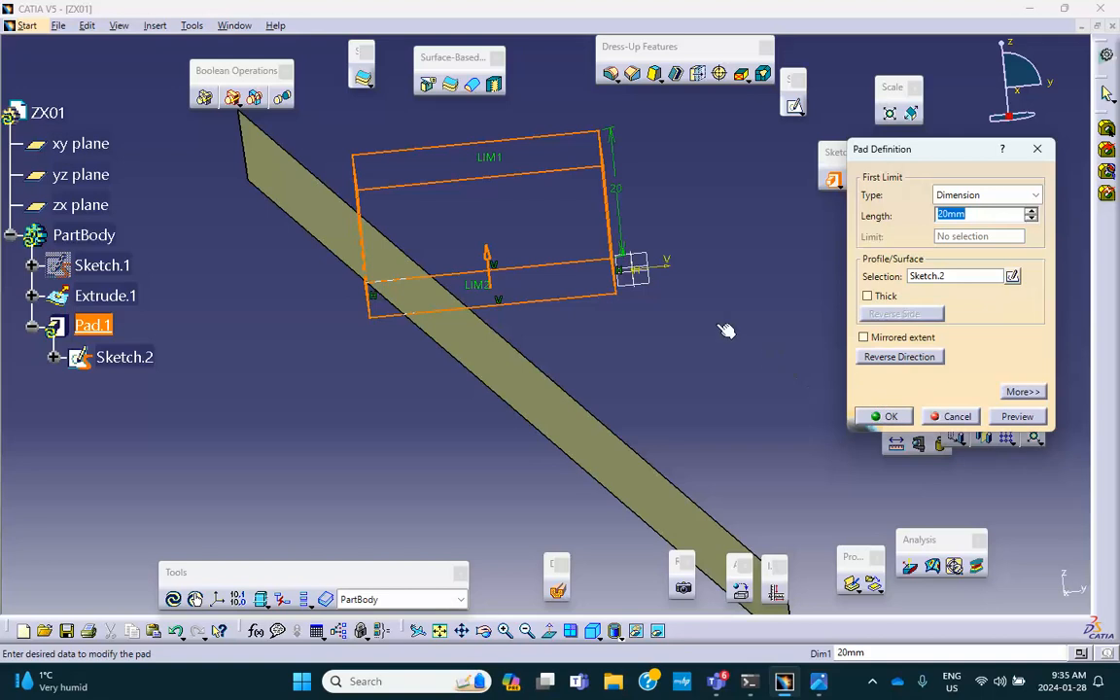
pyautogui.click(864, 338)
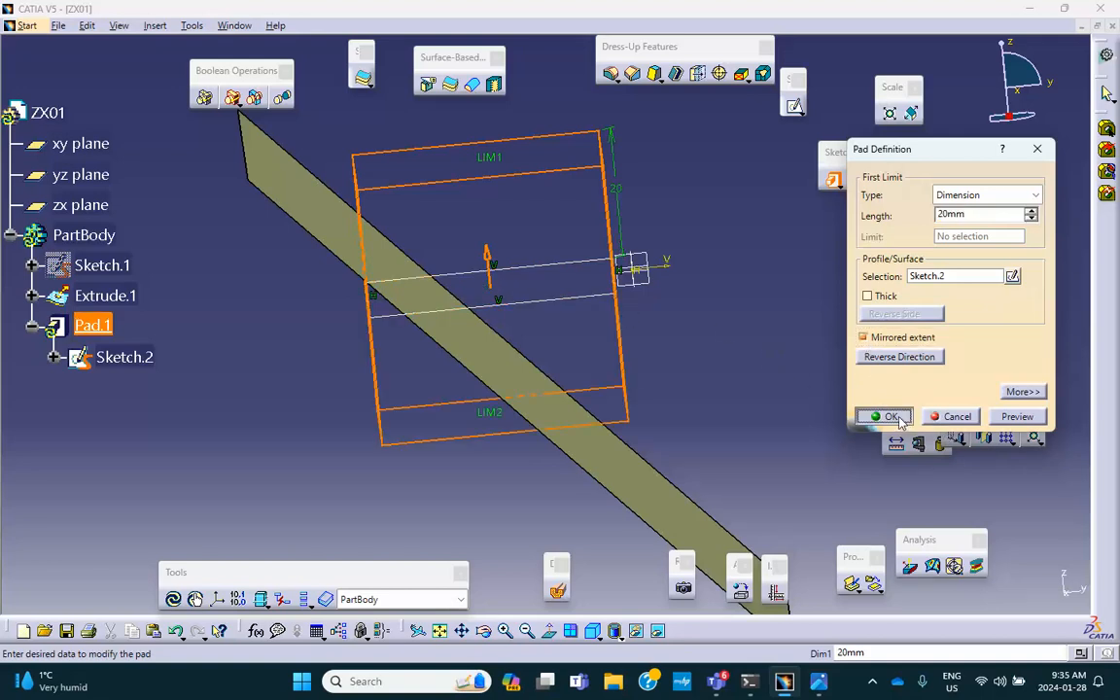
pyautogui.click(890, 416)
# Step: Edit the extruded surface and set its Limit 1 dimension to 30 mm
pyautogui.moveTo(696, 313); pyautogui.dragTo(706, 434, button='middle')
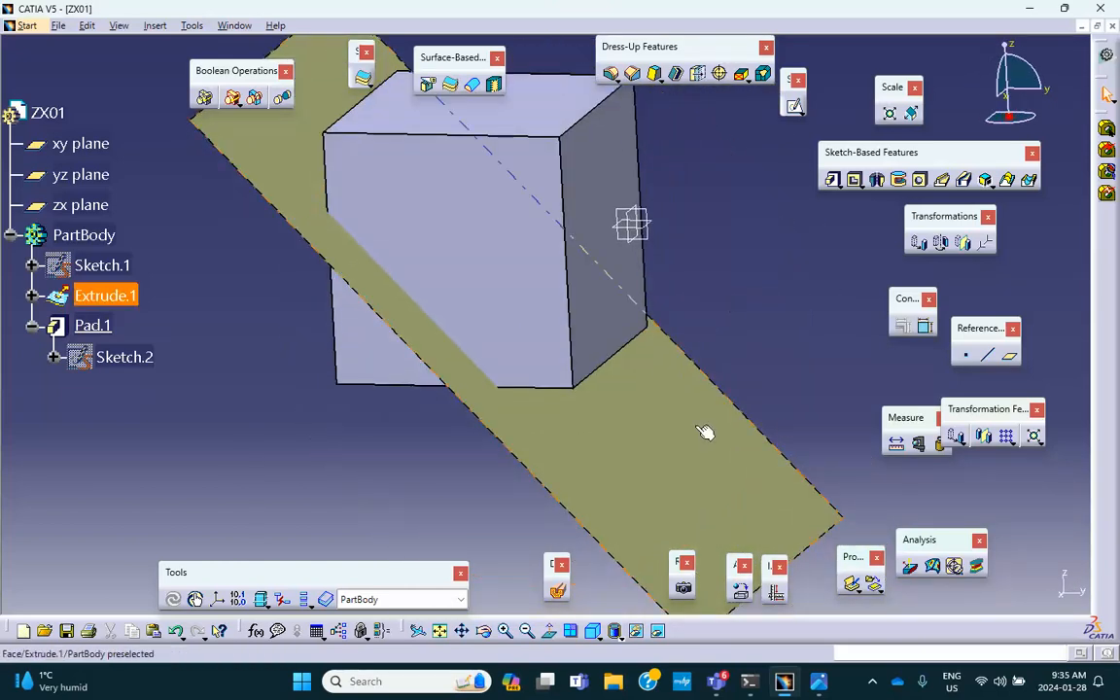
pyautogui.doubleClick(706, 433)
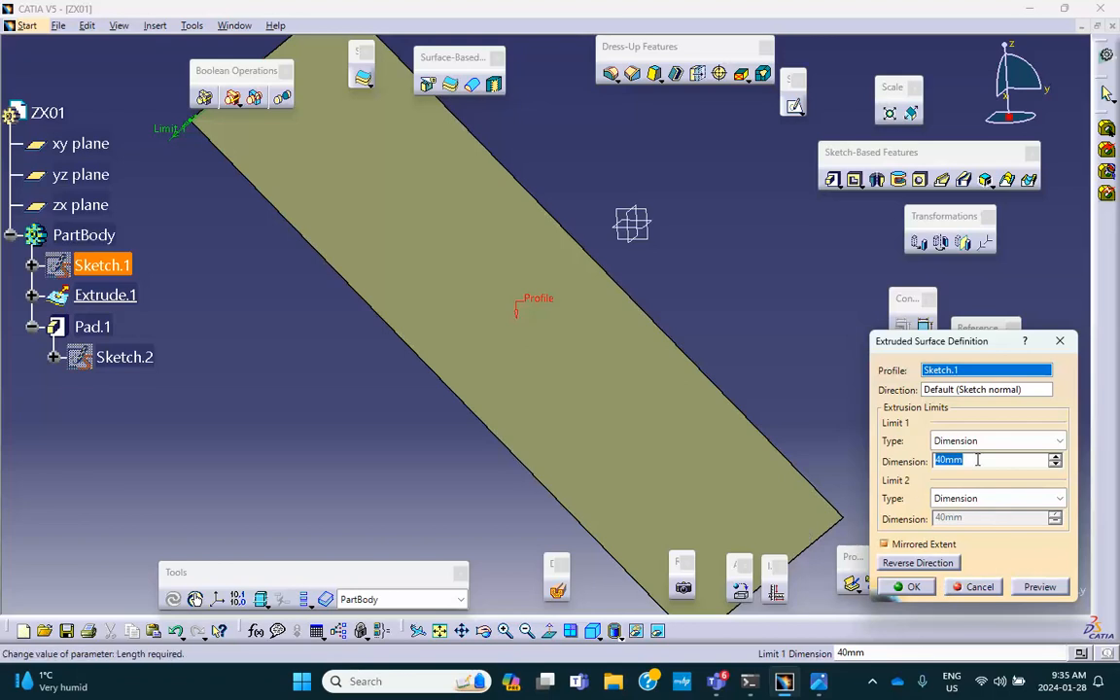
pyautogui.moveTo(972, 460); pyautogui.dragTo(883, 460)
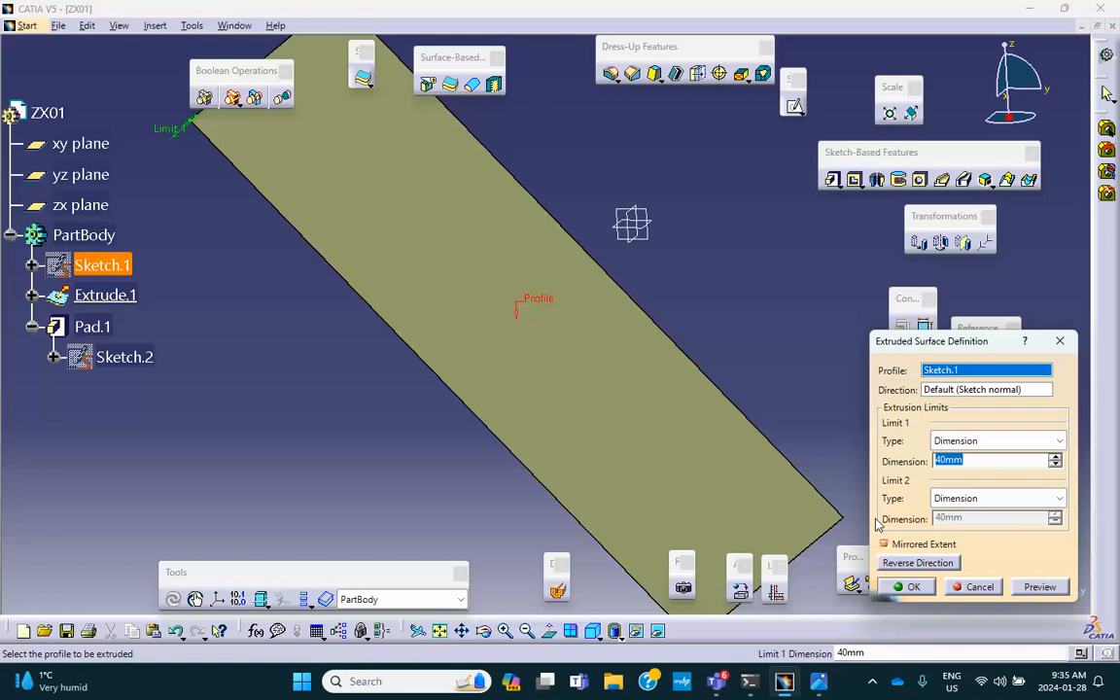
pyautogui.write('30')
pyautogui.click(889, 587)
pyautogui.moveTo(714, 335); pyautogui.dragTo(475, 403, button='middle')
# Step: Save the part as ZX01 in the Activities CAD Week 4 folder inside Week_4_CAD_W24 using Save Management
pyautogui.doubleClick(53, 172)
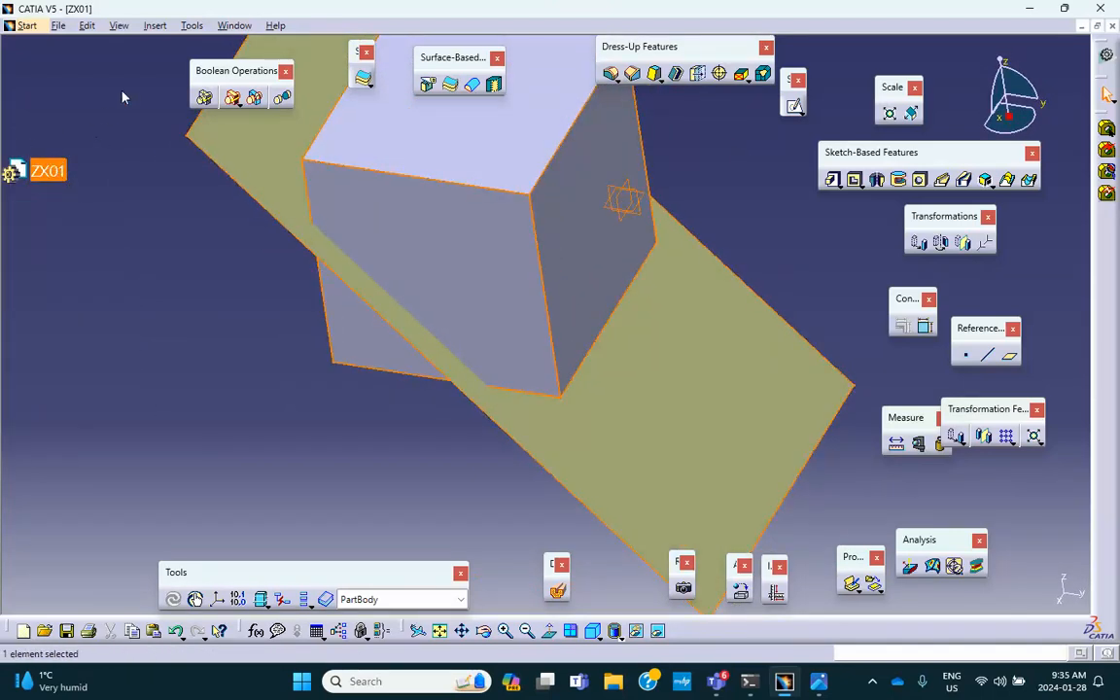
pyautogui.doubleClick(53, 173)
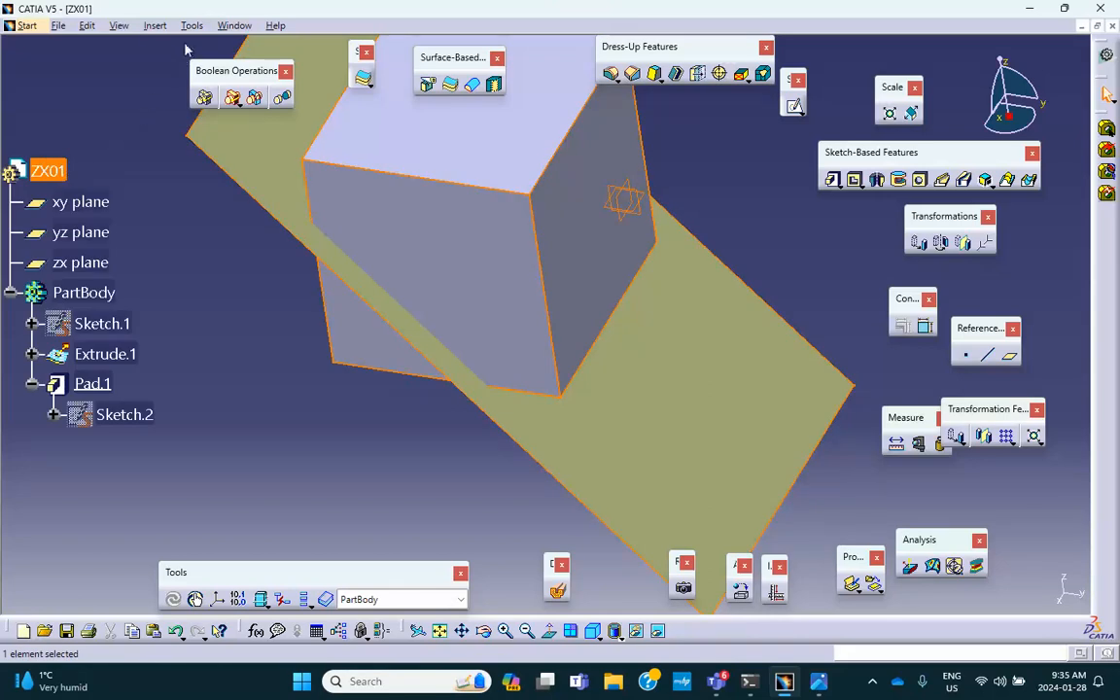
pyautogui.click(59, 25)
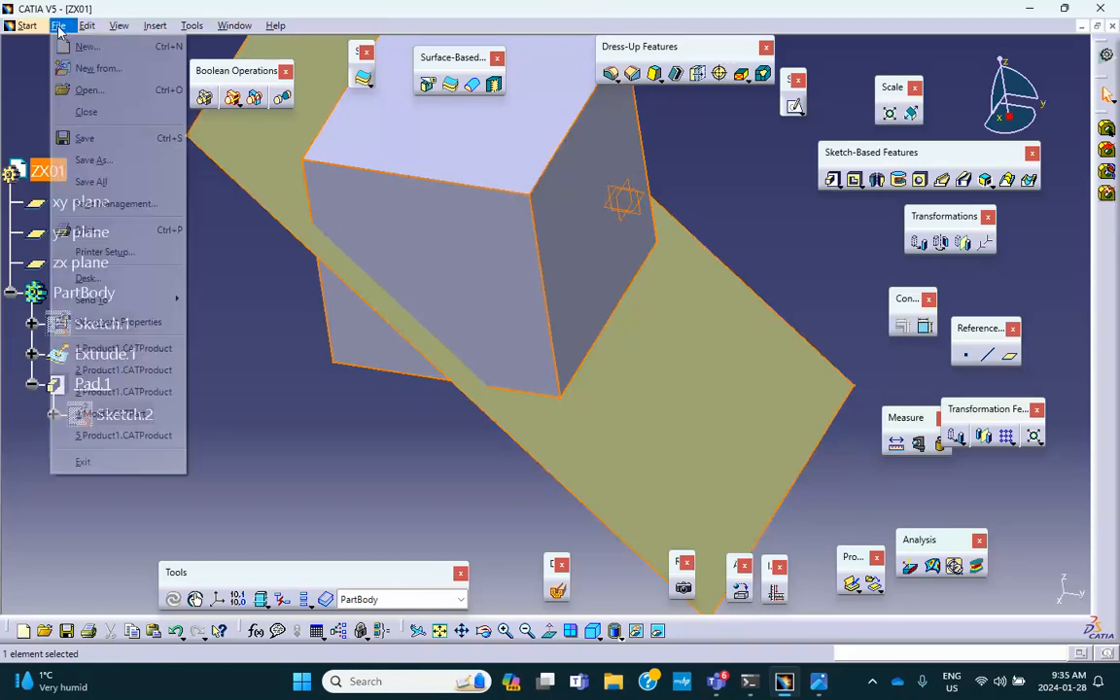
pyautogui.click(107, 202)
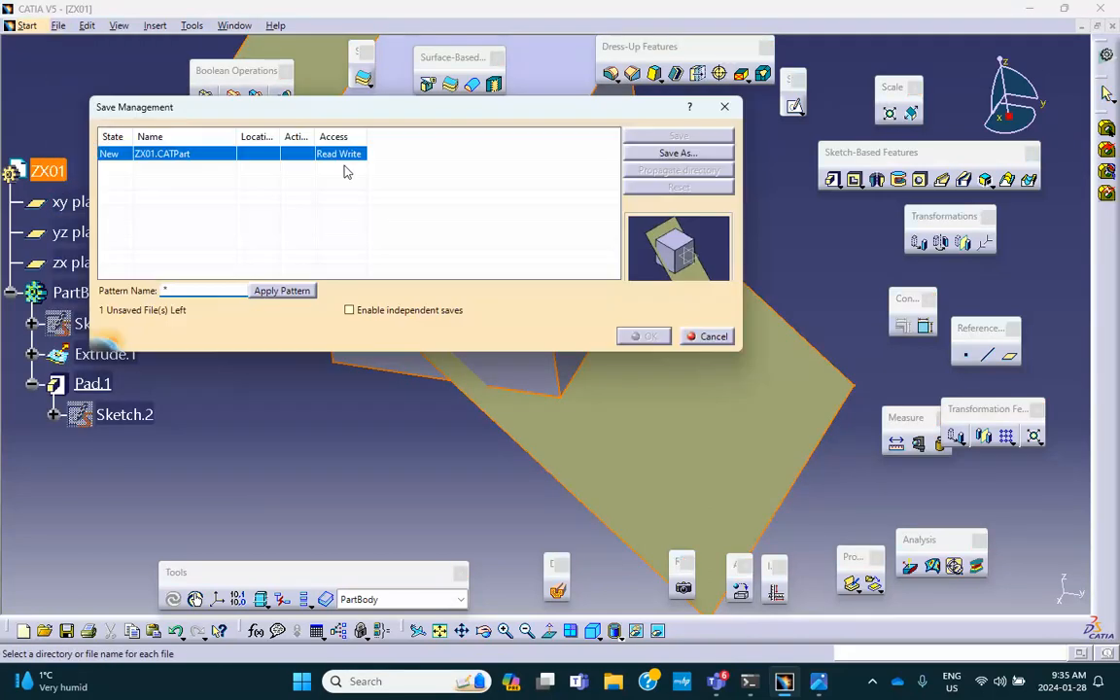
pyautogui.click(641, 151)
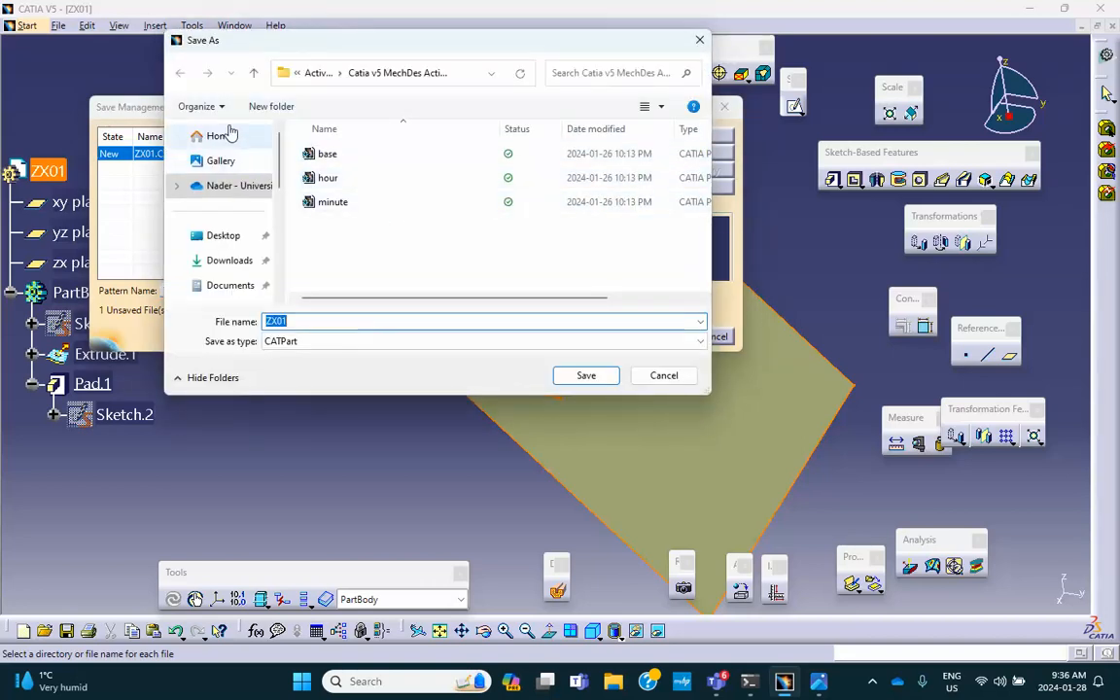
pyautogui.click(254, 73)
pyautogui.click(255, 73)
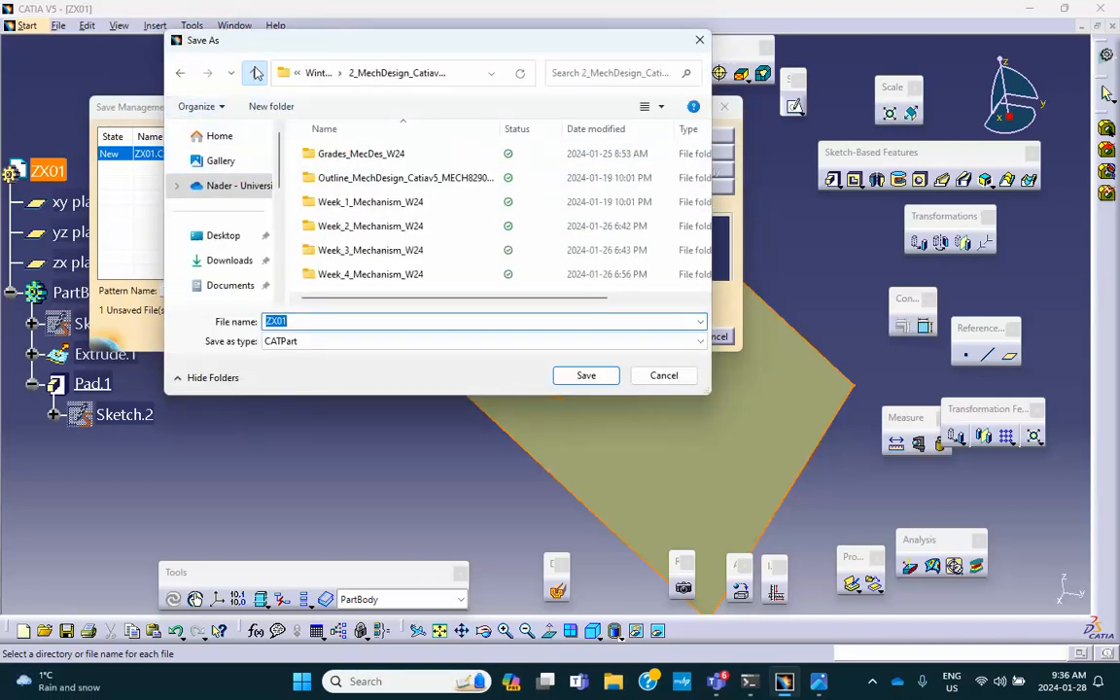
pyautogui.click(255, 73)
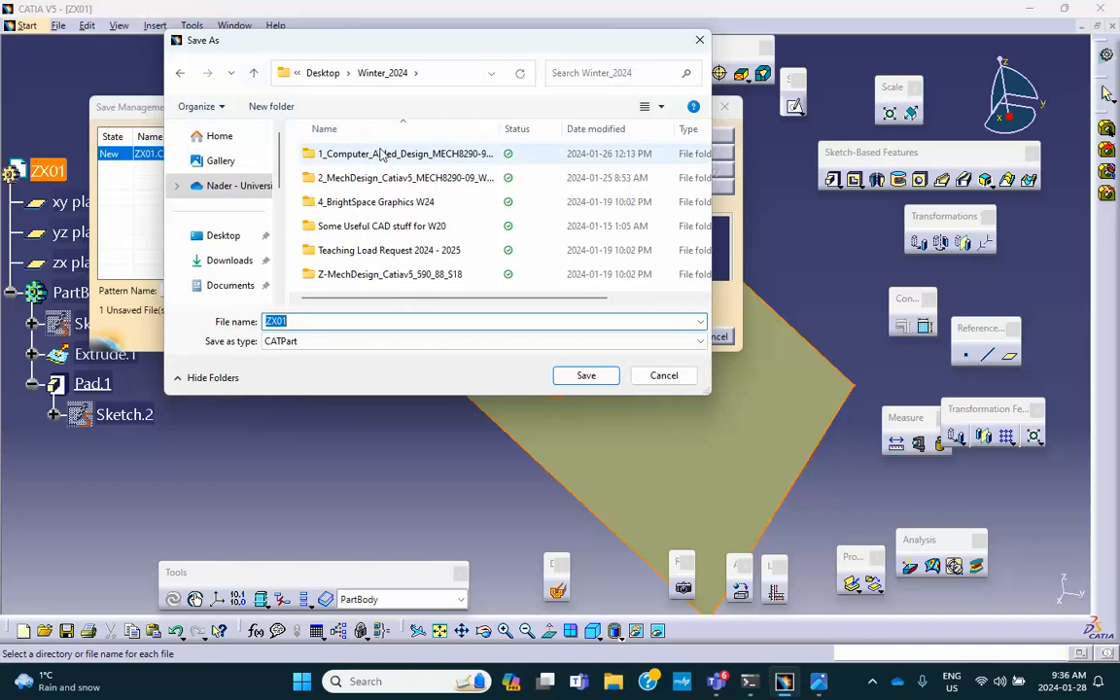
pyautogui.doubleClick(345, 154)
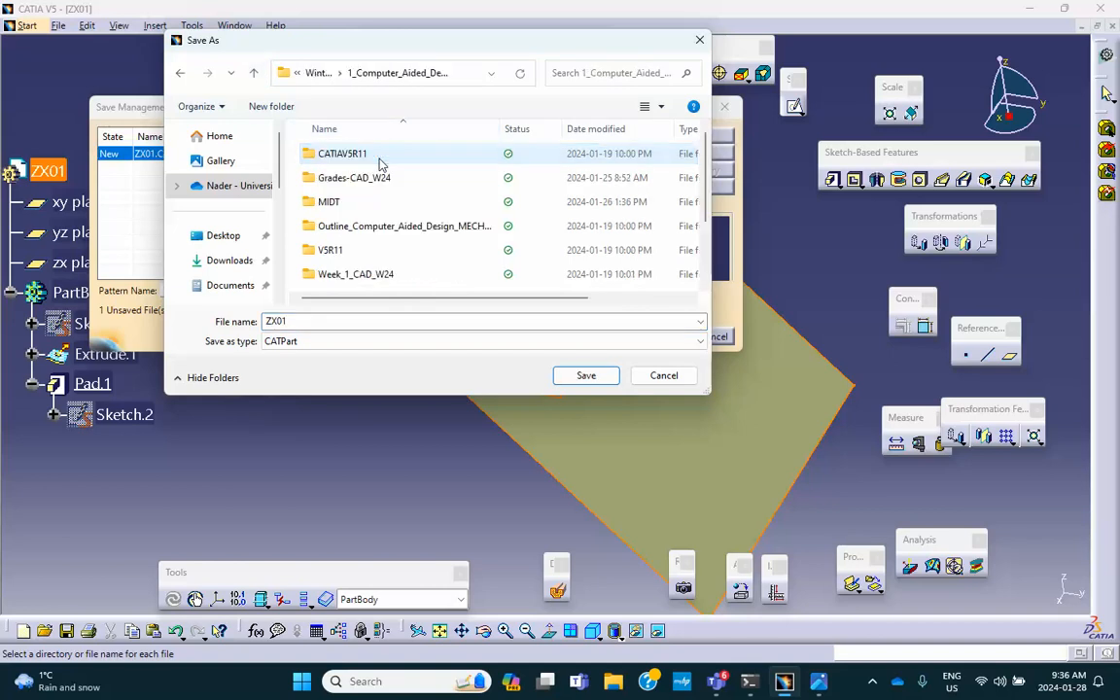
pyautogui.scroll(-2, 343, 258)
pyautogui.doubleClick(345, 257)
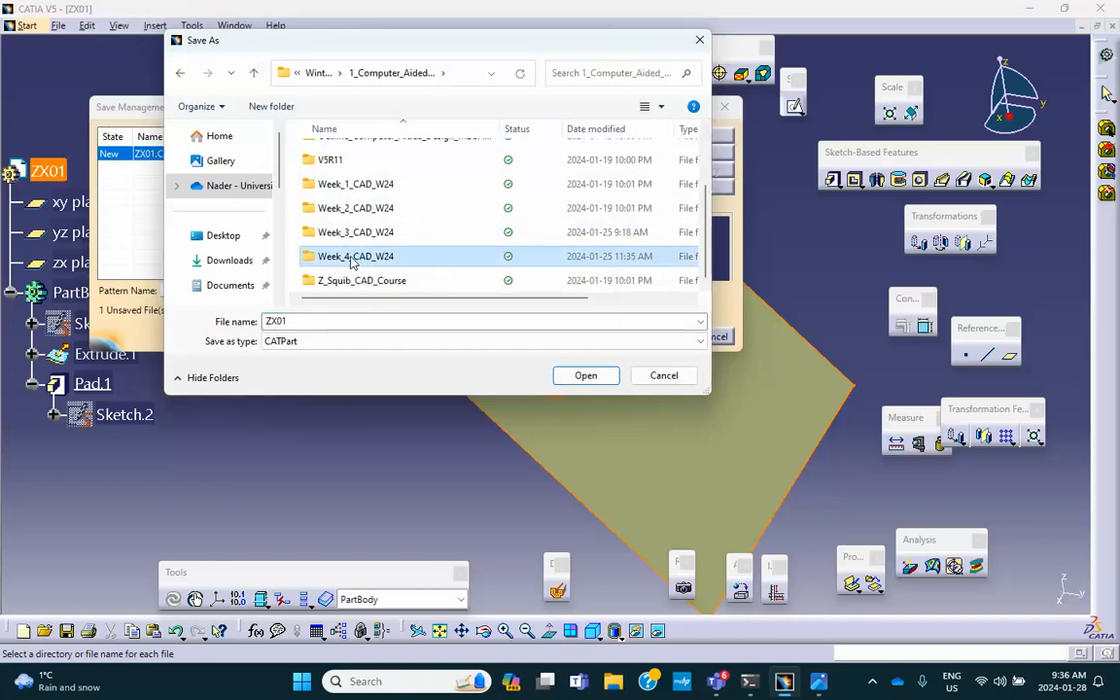
pyautogui.doubleClick(345, 154)
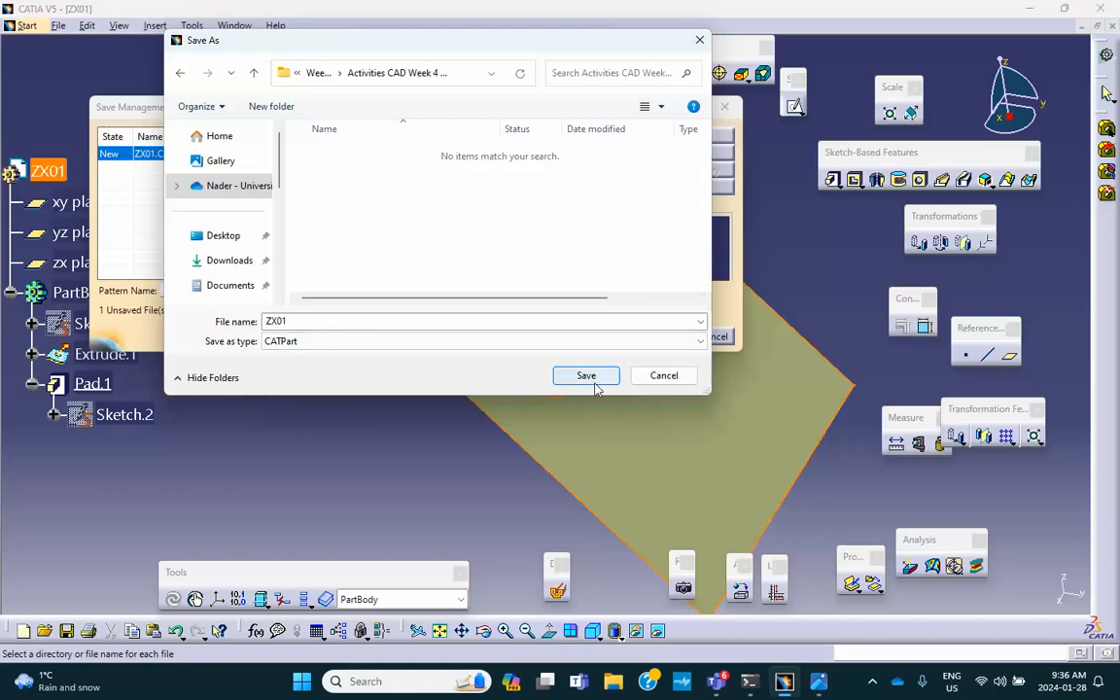
pyautogui.click(583, 375)
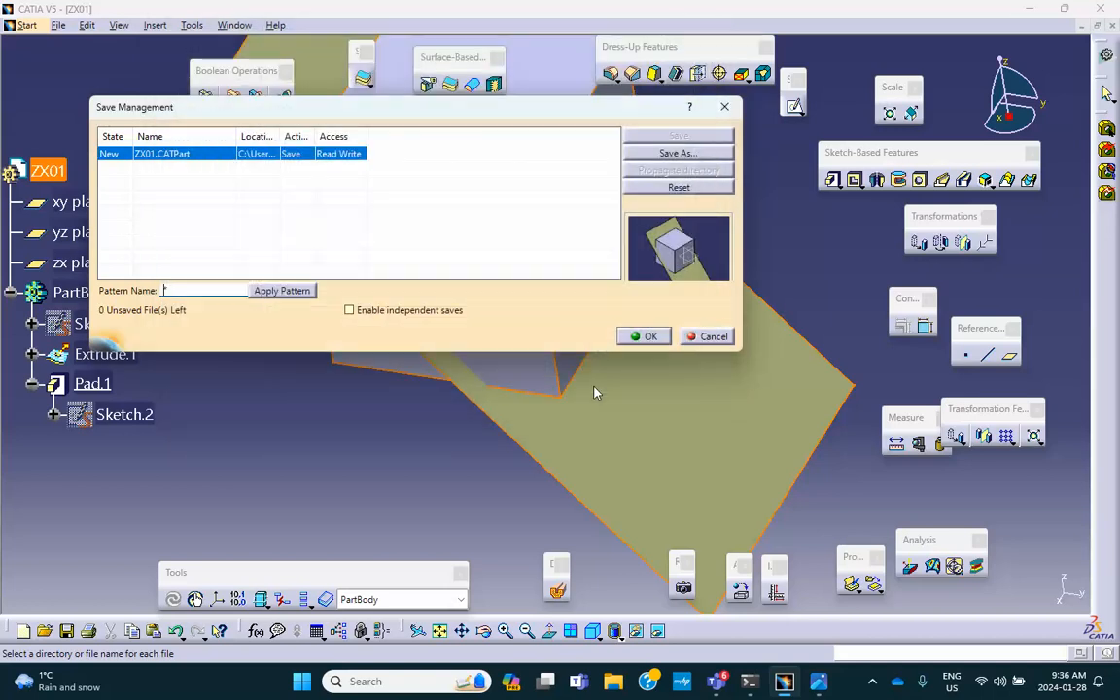
pyautogui.click(643, 335)
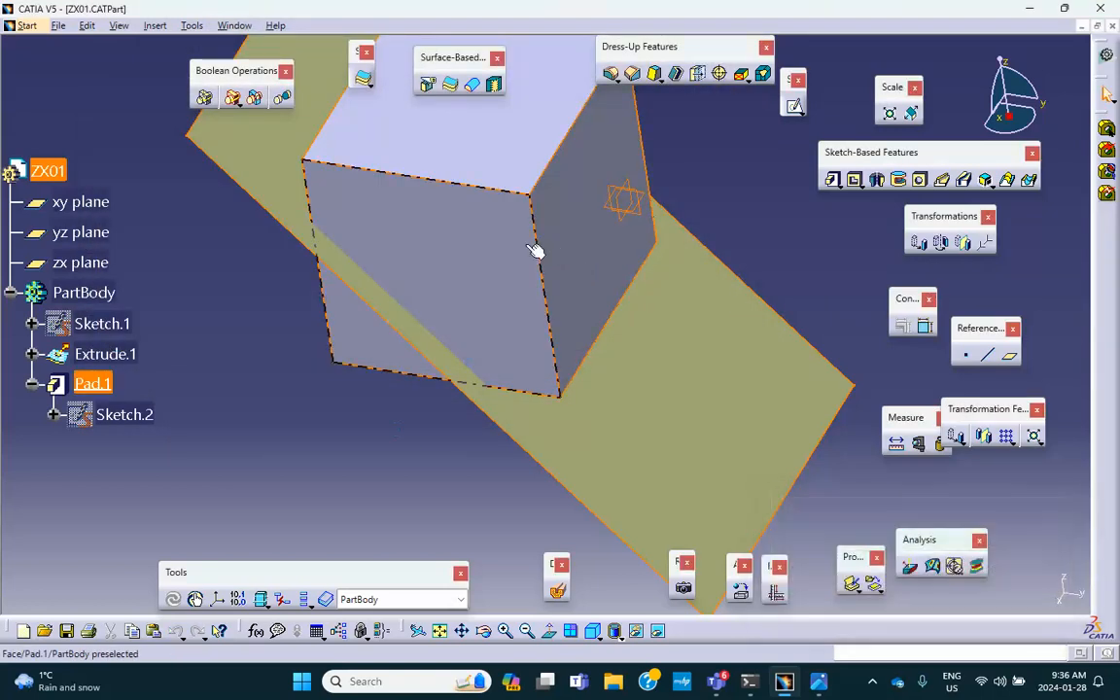
pyautogui.moveTo(512, 177); pyautogui.dragTo(486, 263, button='middle')
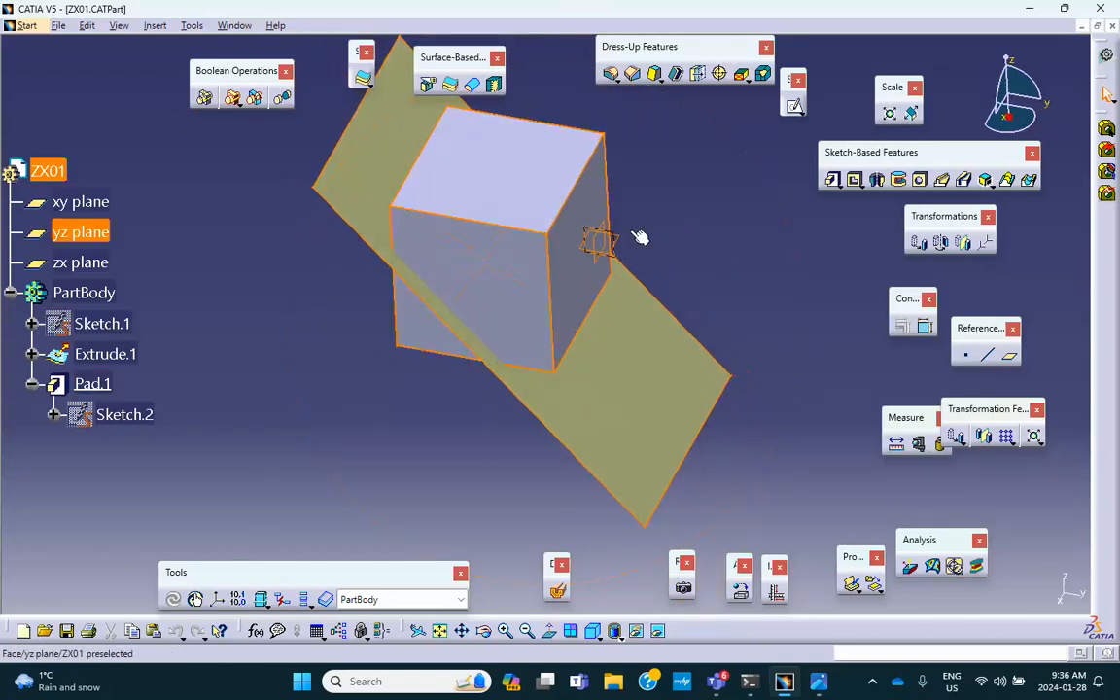
pyautogui.click(637, 170)
pyautogui.click(510, 155)
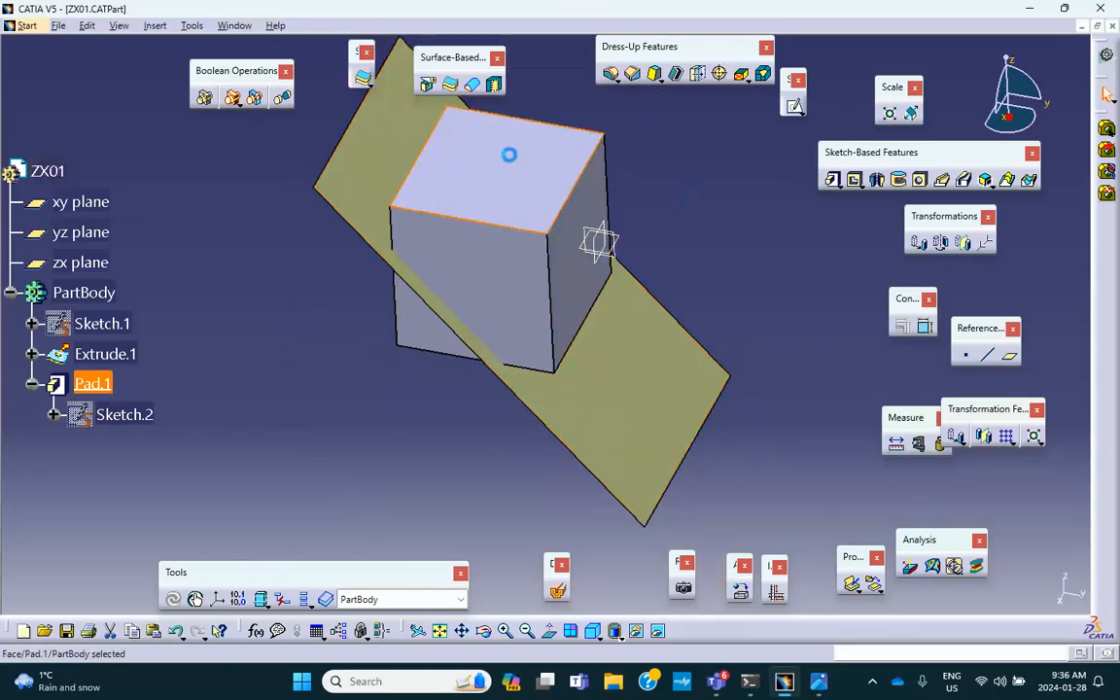
pyautogui.click(854, 179)
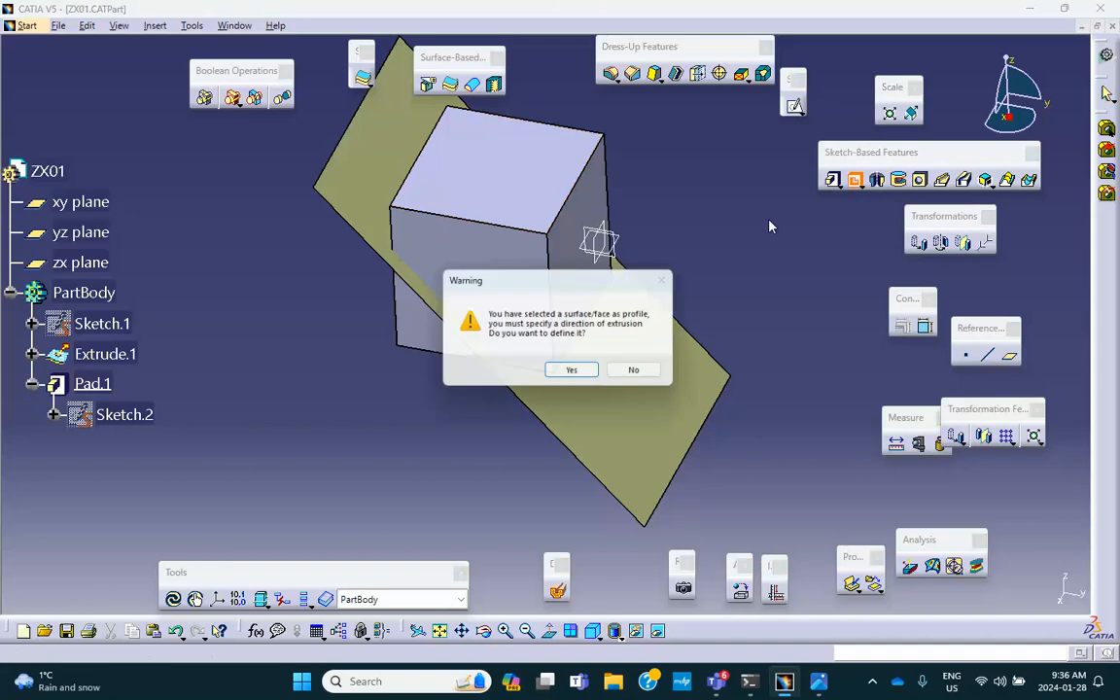
pyautogui.click(576, 377)
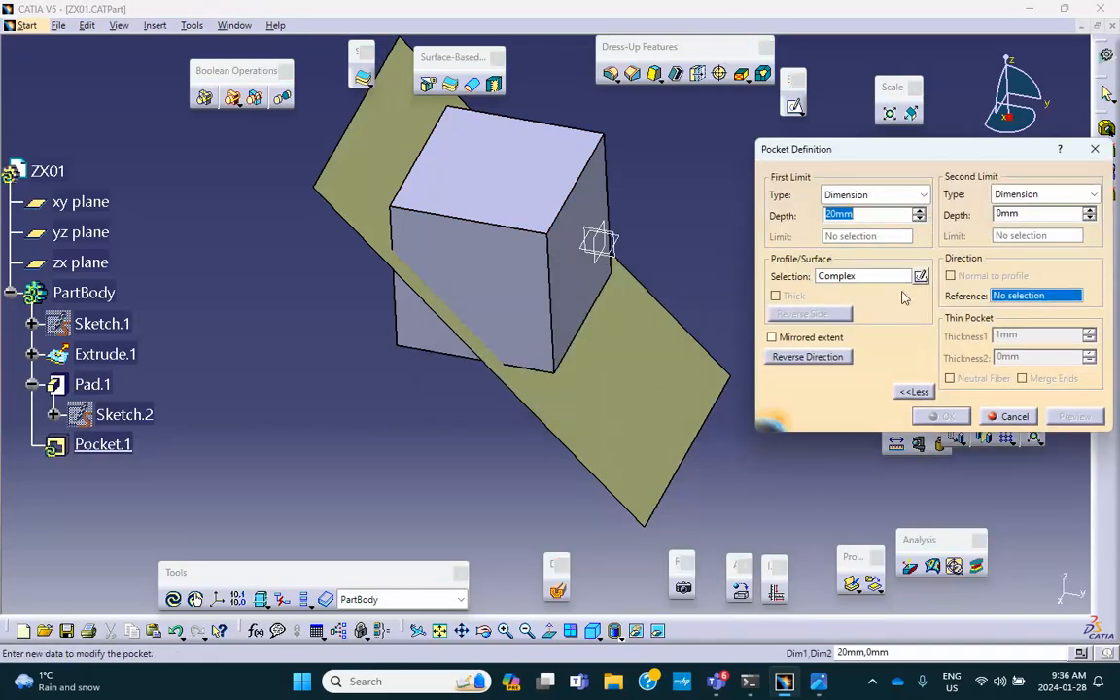
pyautogui.click(996, 415)
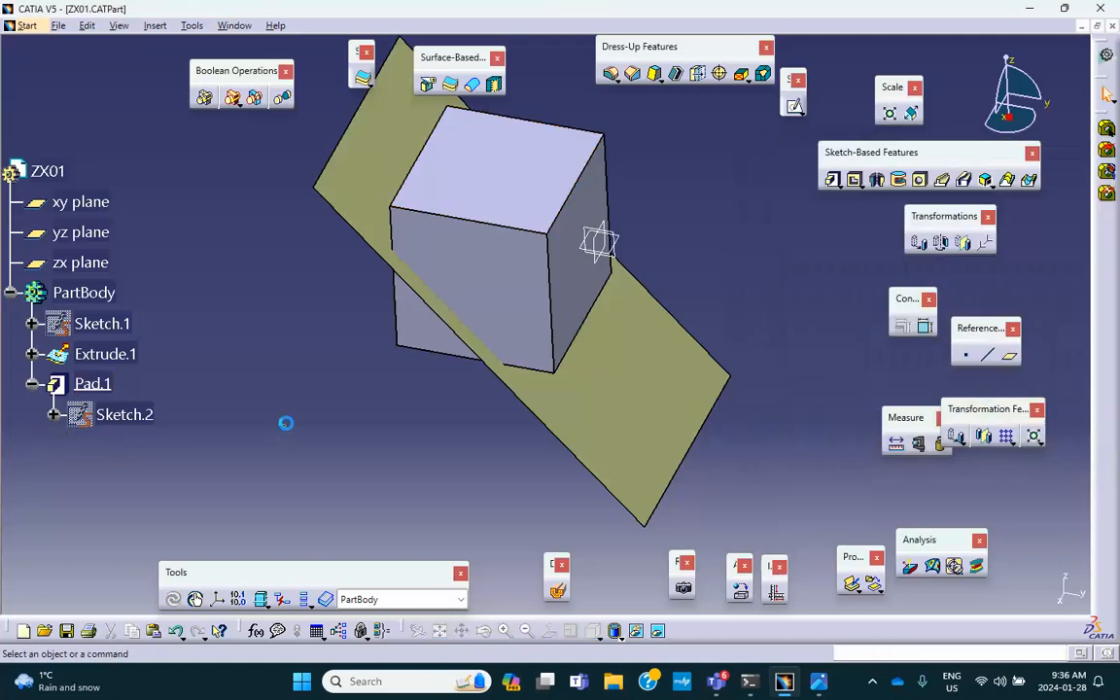
# Step: Sketch a rectangle on the box's top face, slightly inset from all four edges, and exit the sketch
pyautogui.click(515, 172)
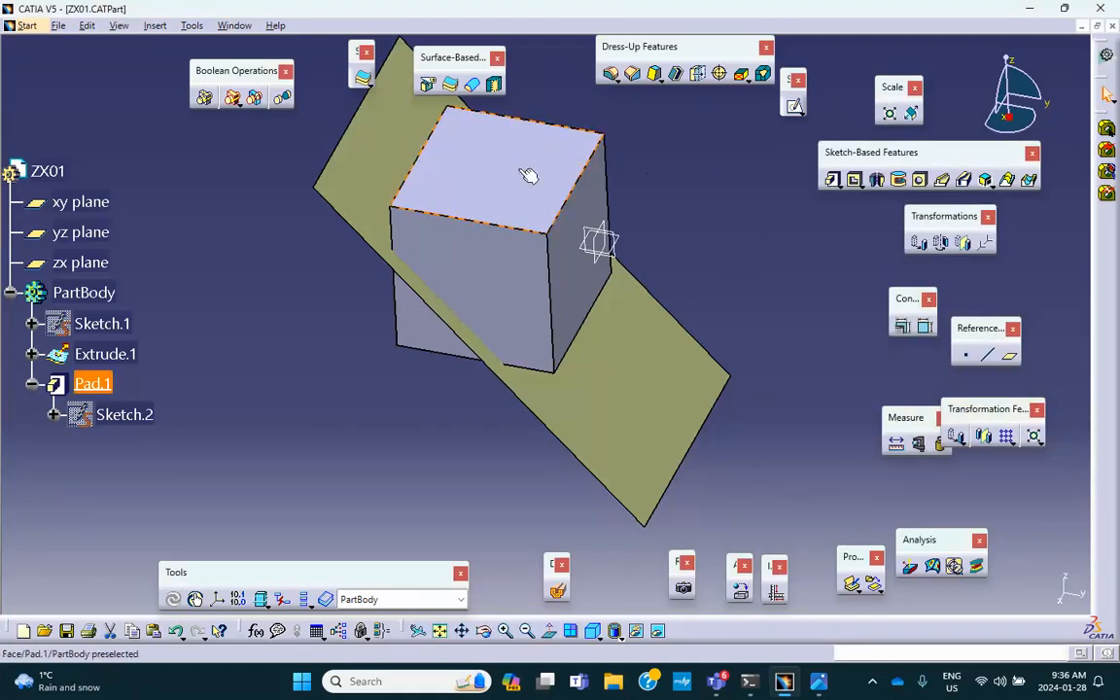
pyautogui.click(793, 108)
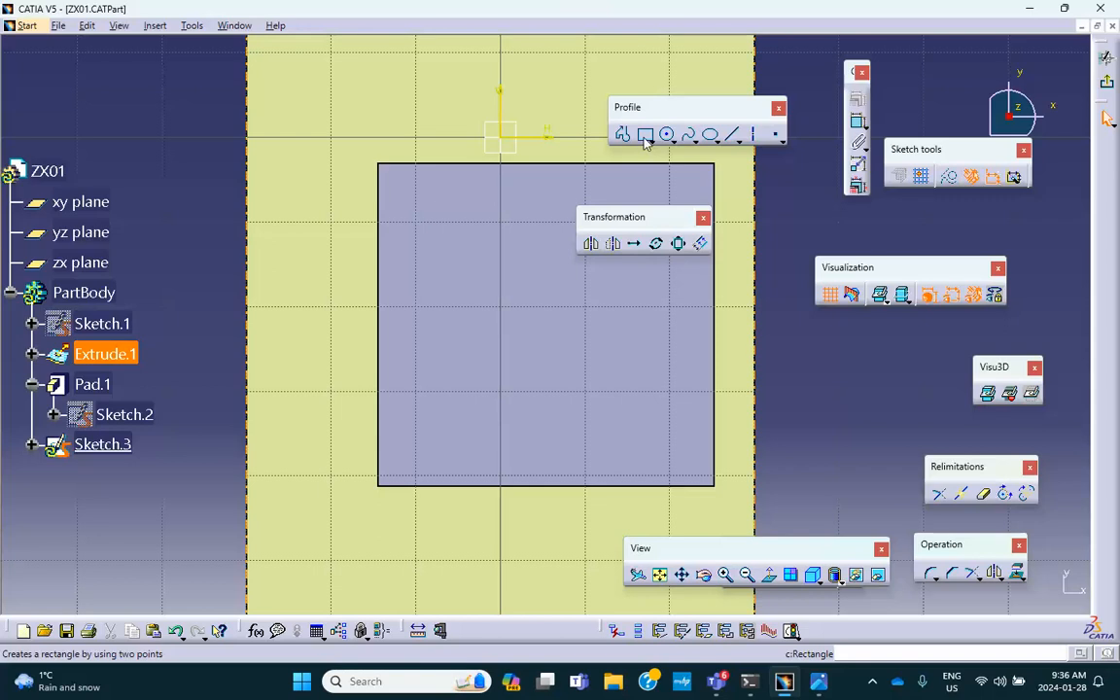
pyautogui.click(646, 136)
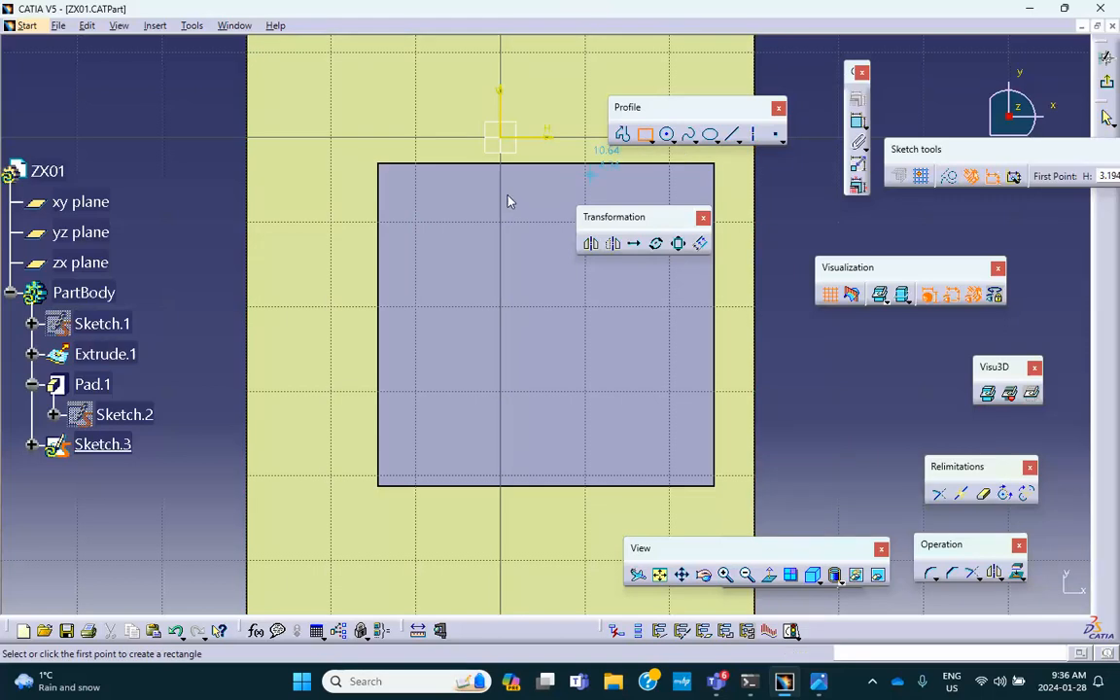
pyautogui.click(396, 181)
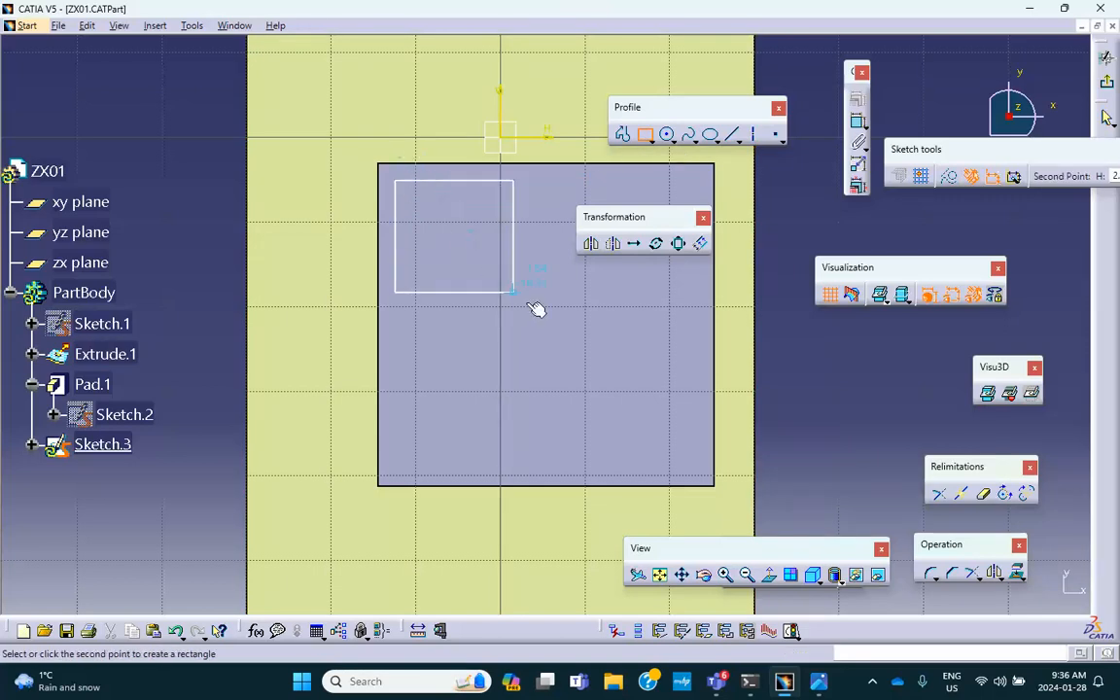
pyautogui.click(699, 466)
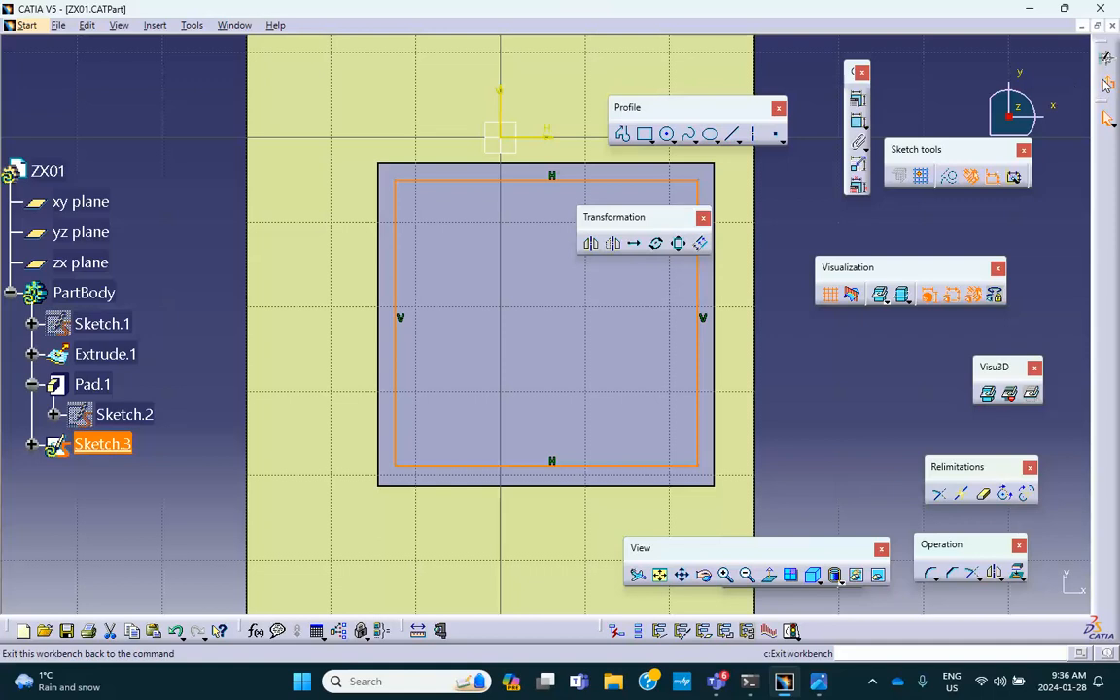
pyautogui.click(1107, 116)
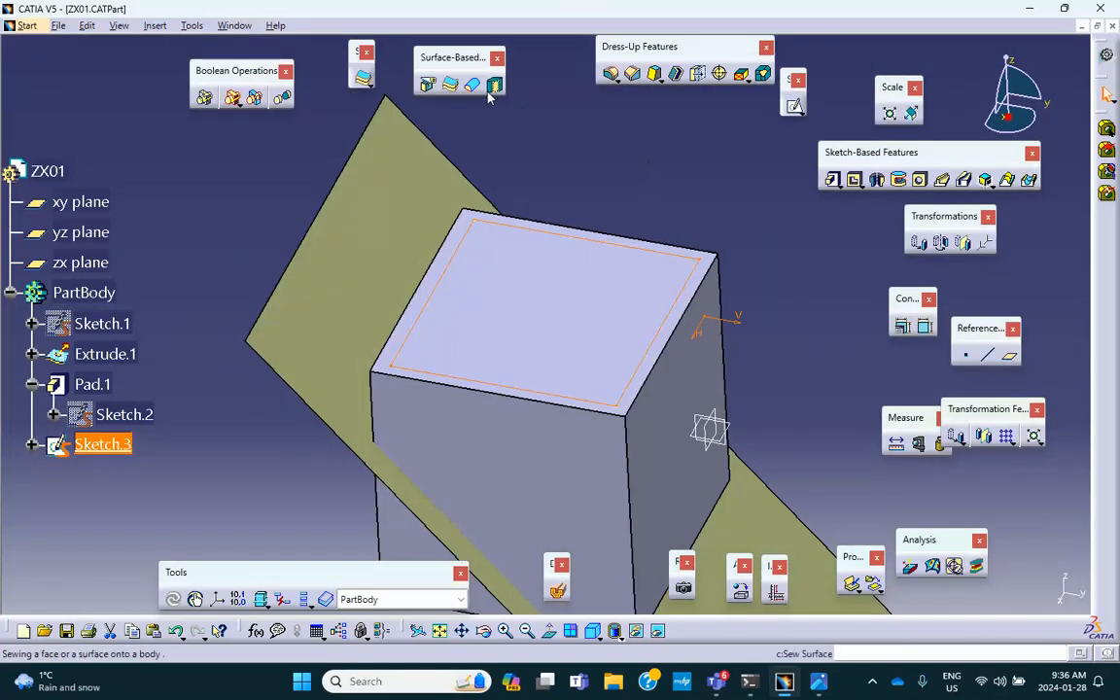
# Step: Pocket the inset rectangle 38 mm deep into the box to hollow it out
pyautogui.click(855, 186)
pyautogui.moveTo(510, 382); pyautogui.dragTo(547, 245, button='middle')
pyautogui.moveTo(491, 260); pyautogui.dragTo(491, 282)
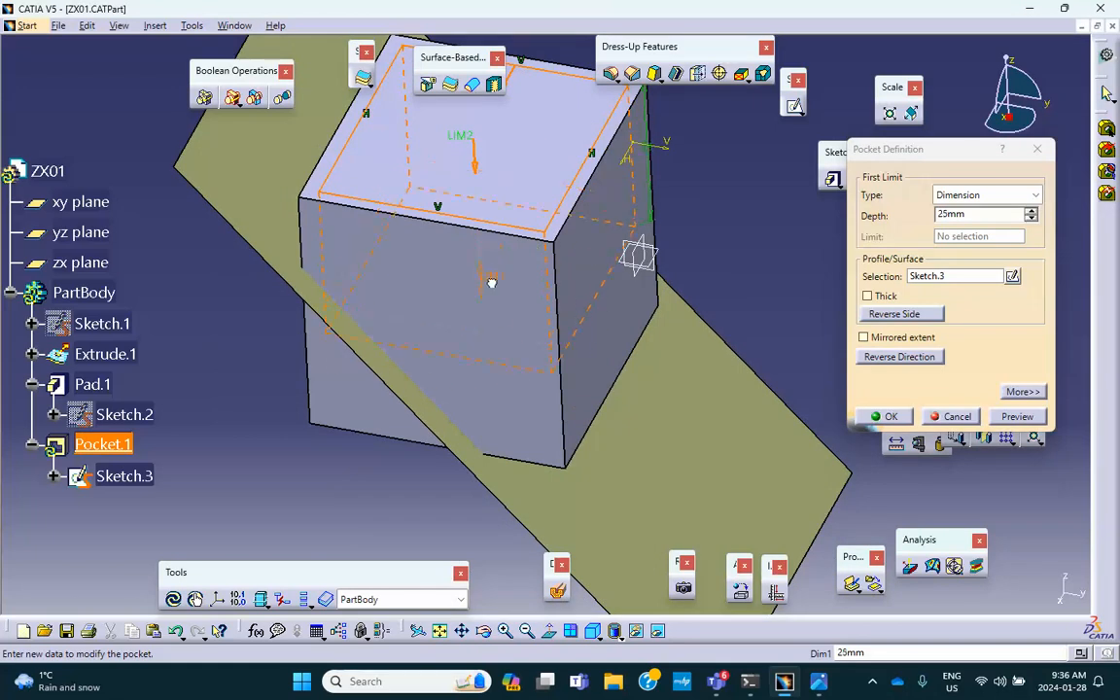
pyautogui.moveTo(495, 332); pyautogui.dragTo(492, 352)
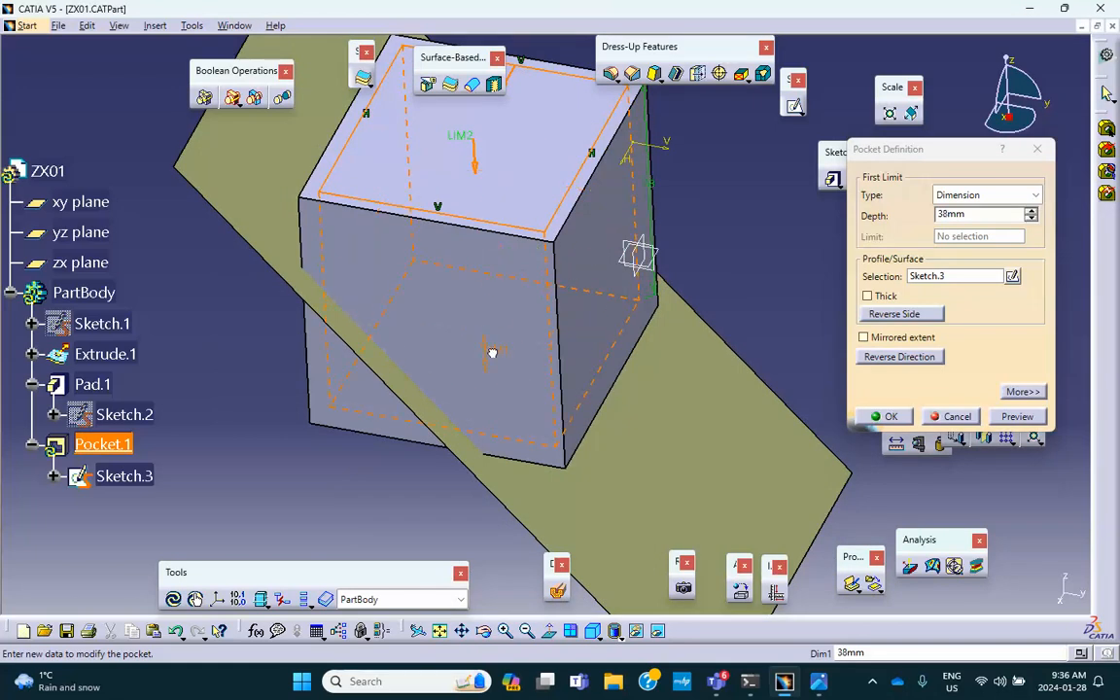
pyautogui.click(872, 415)
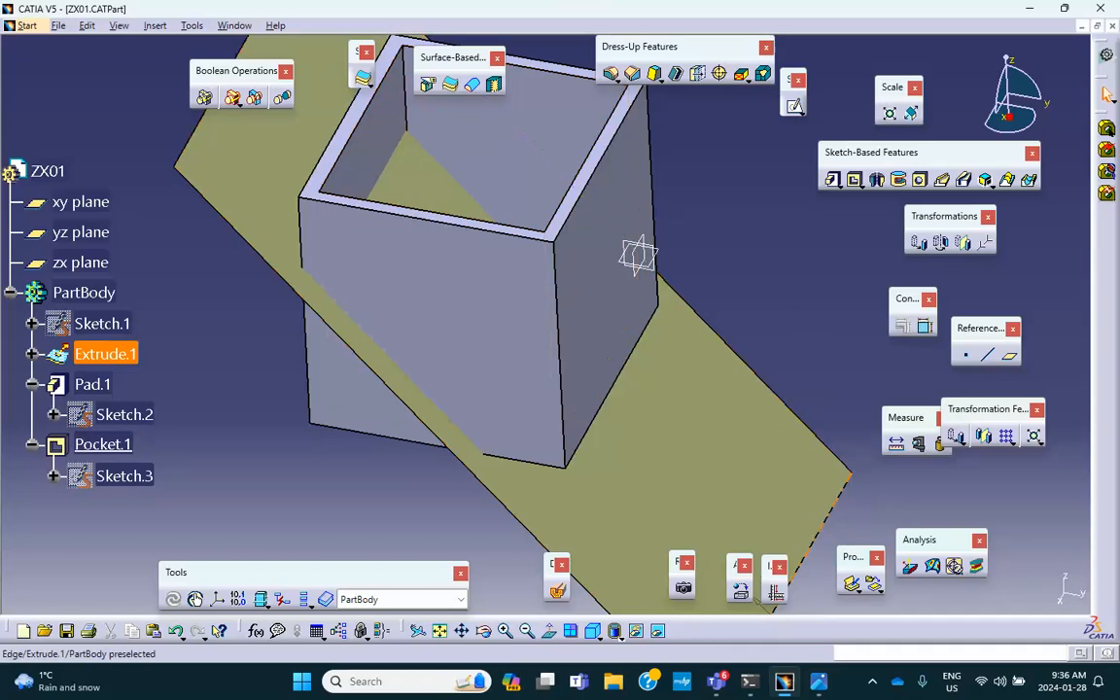
pyautogui.click(872, 680)
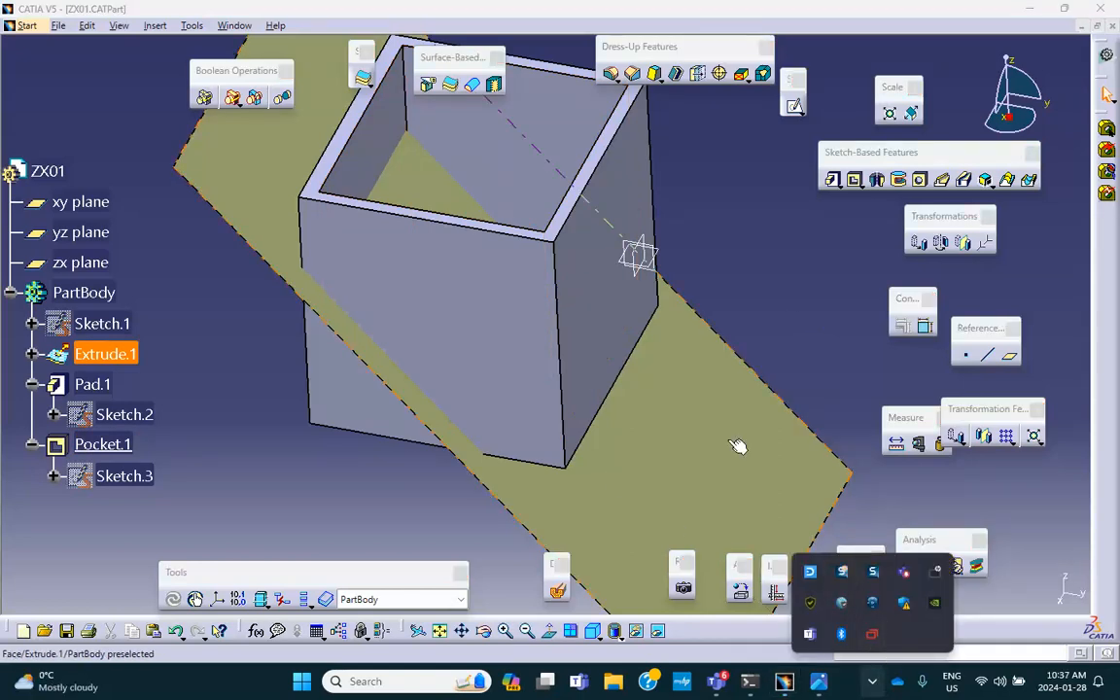
pyautogui.click(780, 322)
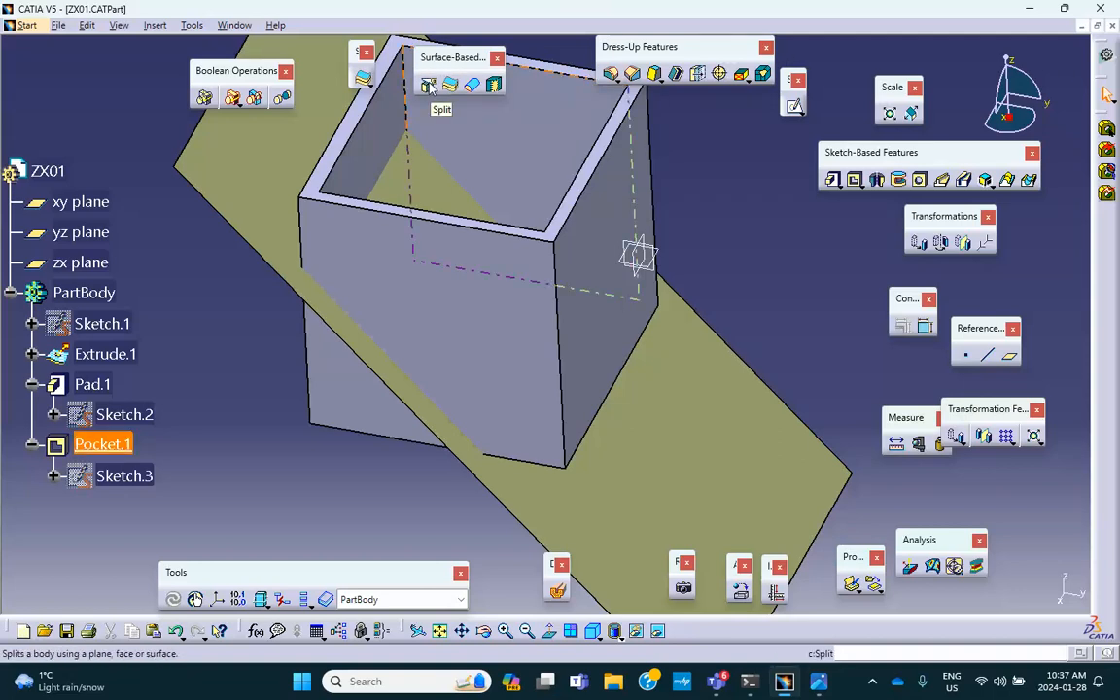
# Step: Split the hollow box with the slanted extruded surface, keeping the lower wedge beneath the surface
pyautogui.click(429, 86)
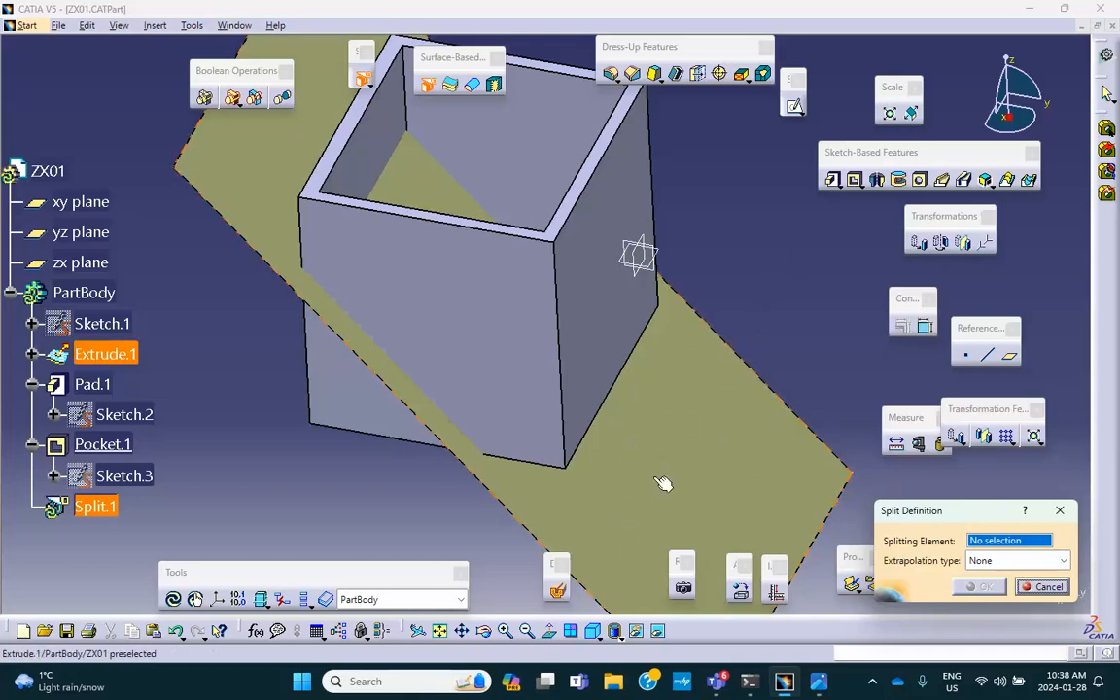
pyautogui.click(685, 429)
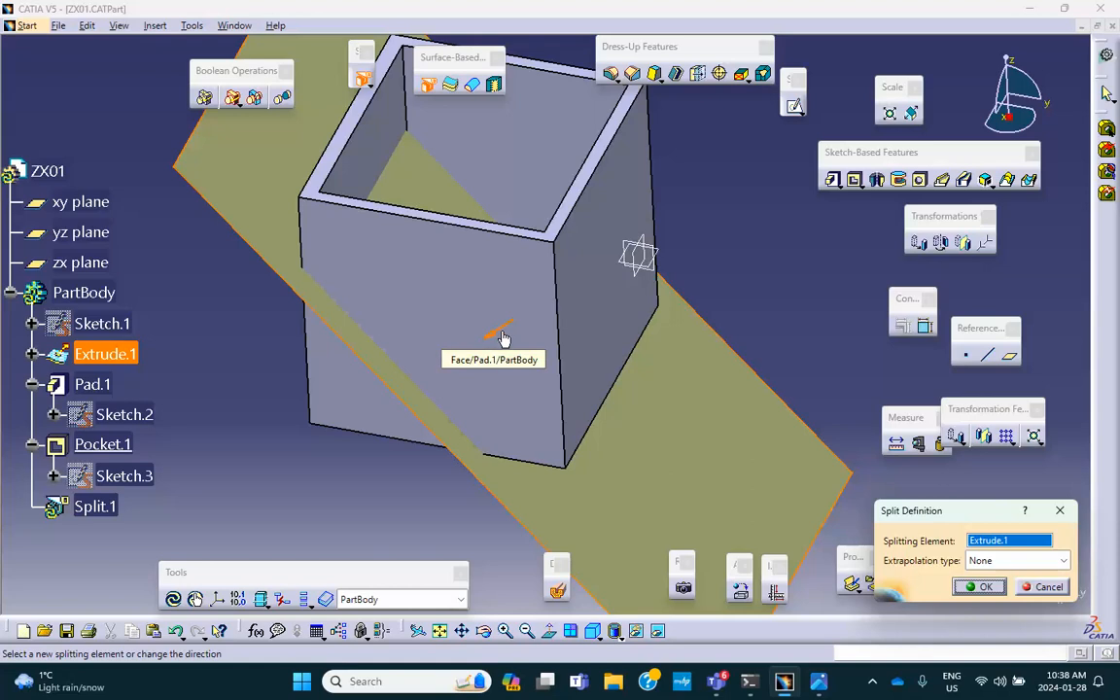
pyautogui.moveTo(503, 336); pyautogui.dragTo(469, 350, button='middle')
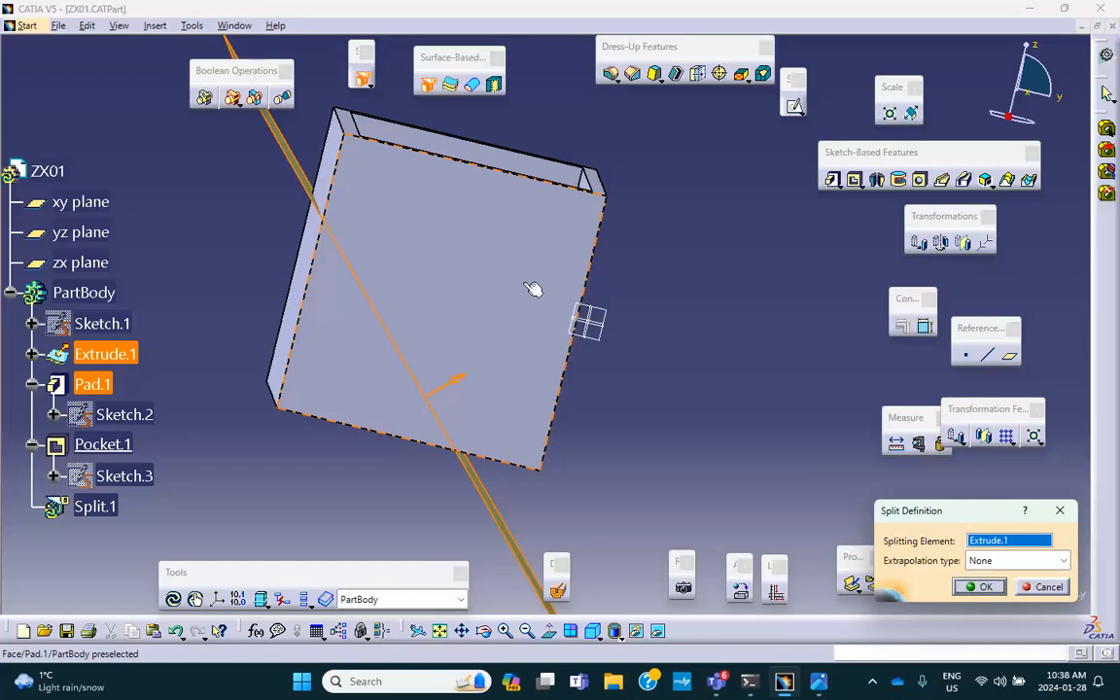
pyautogui.moveTo(512, 250); pyautogui.dragTo(508, 354, button='middle')
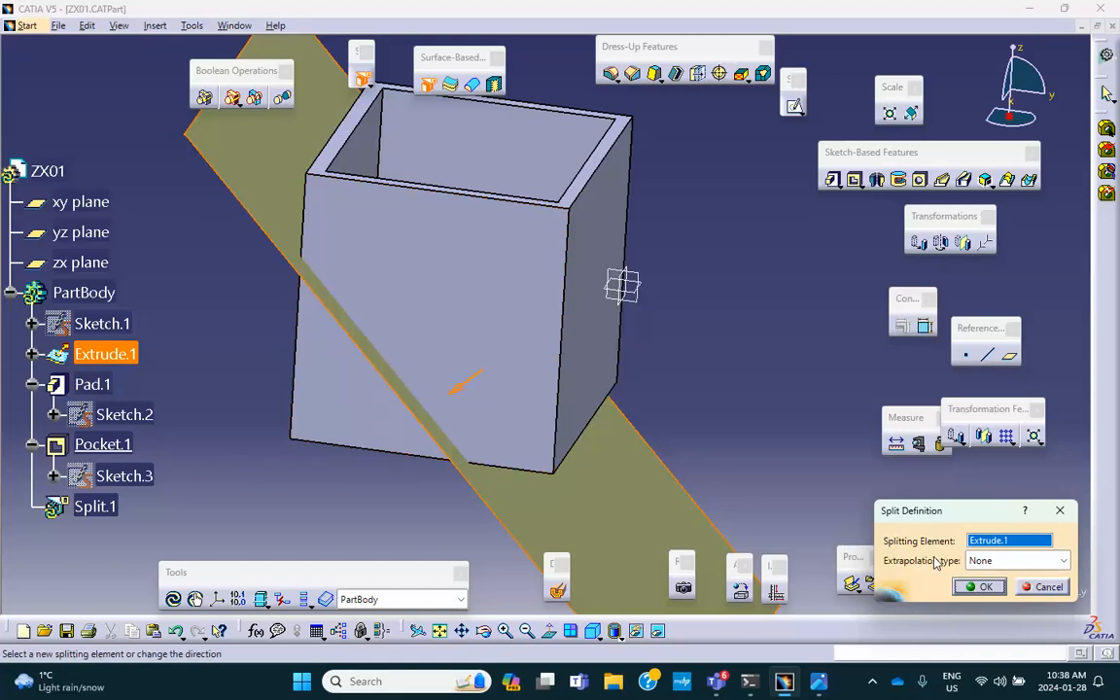
pyautogui.click(972, 586)
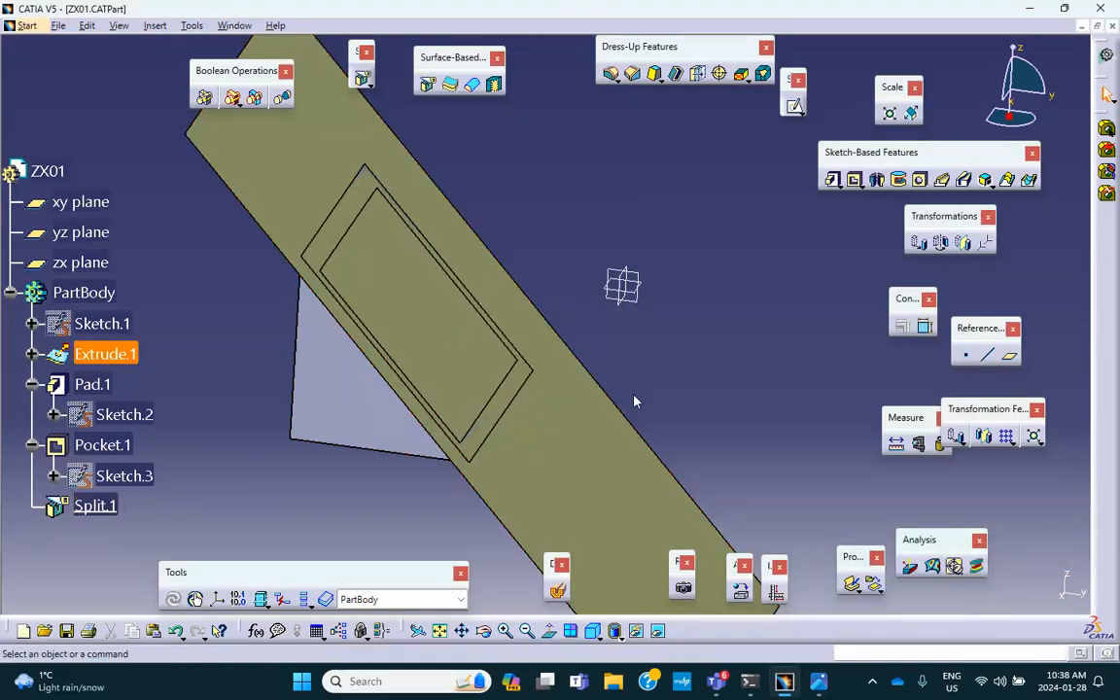
# Step: Hide the slanted extruded surface so only the split body is shown
pyautogui.rightClick(571, 444)
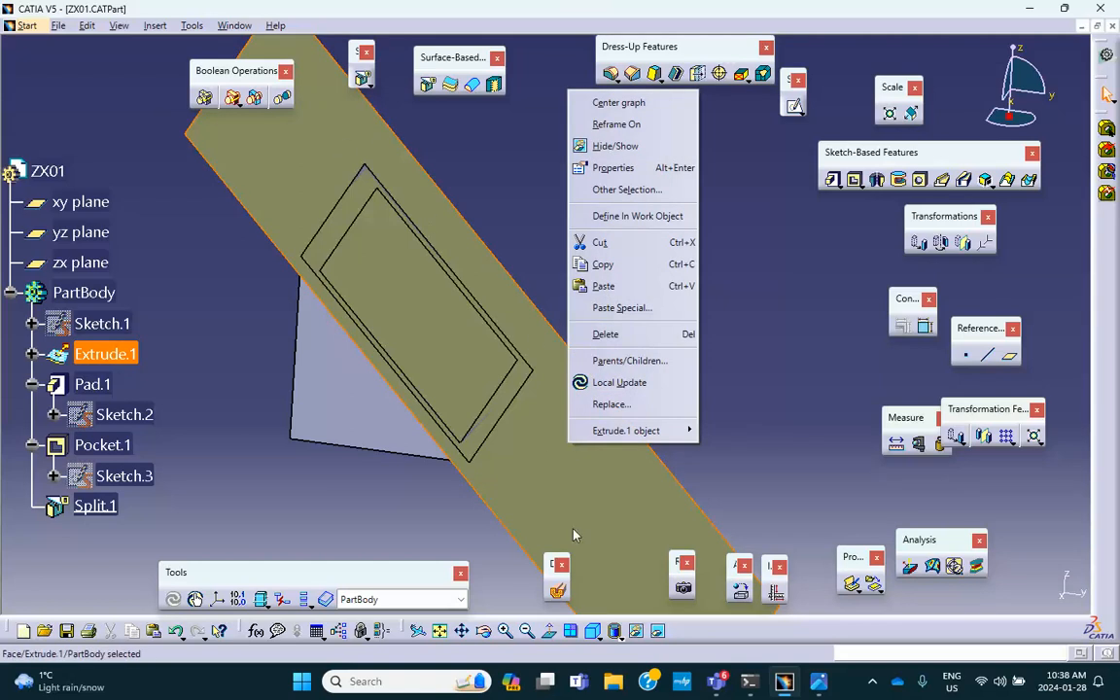
pyautogui.rightClick(580, 496)
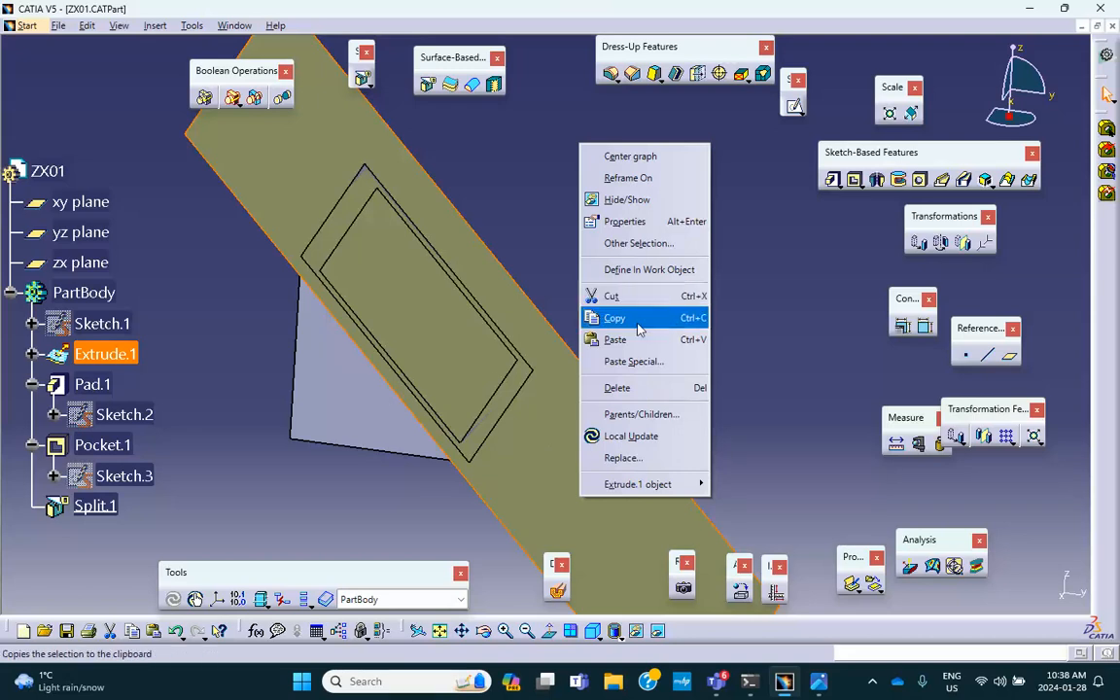
pyautogui.click(630, 202)
pyautogui.moveTo(529, 259); pyautogui.dragTo(418, 370, button='middle')
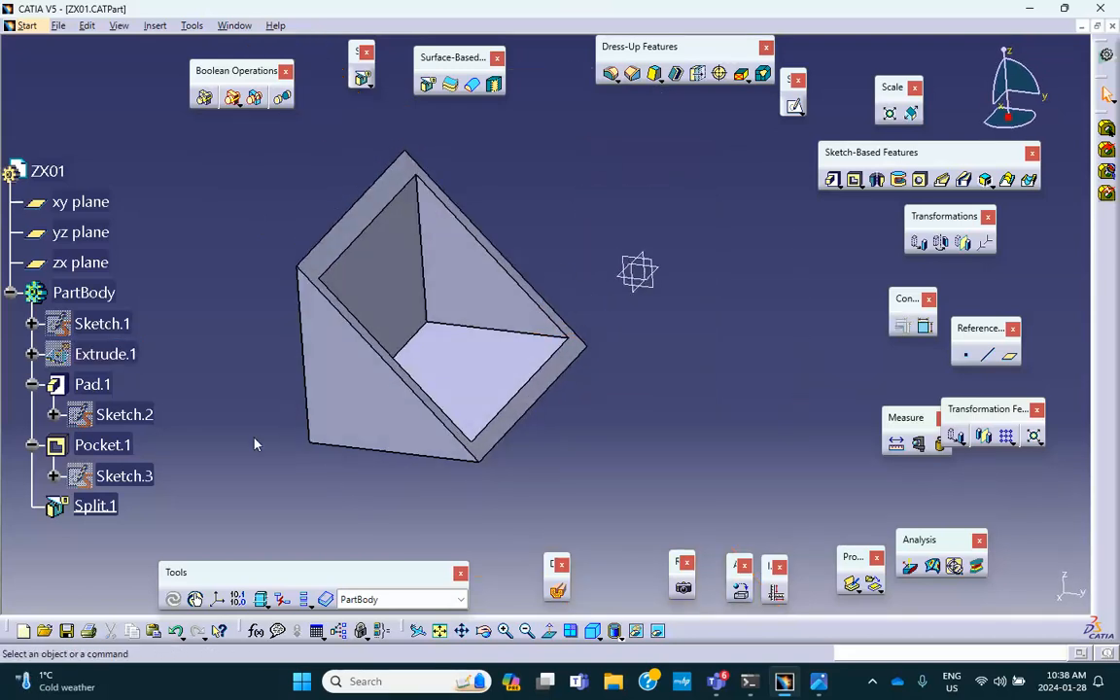
# Step: Edit the split to reverse its direction, keeping the part of the hollow box above the slanted surface
pyautogui.doubleClick(101, 504)
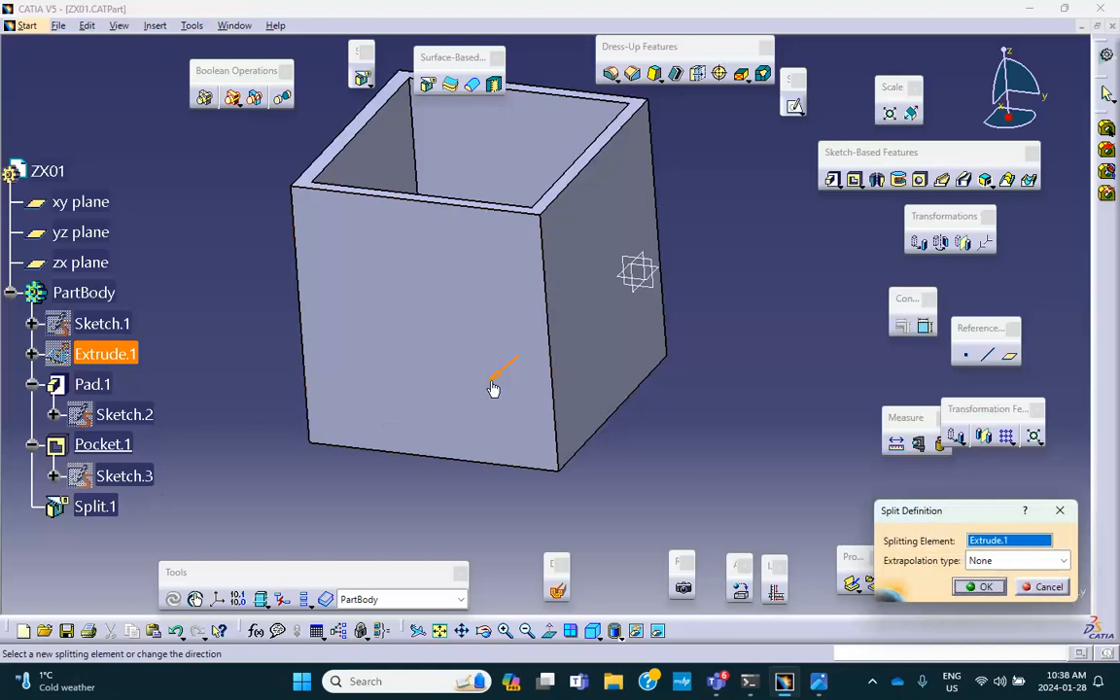
pyautogui.click(980, 587)
pyautogui.moveTo(474, 522); pyautogui.dragTo(442, 475, button='middle')
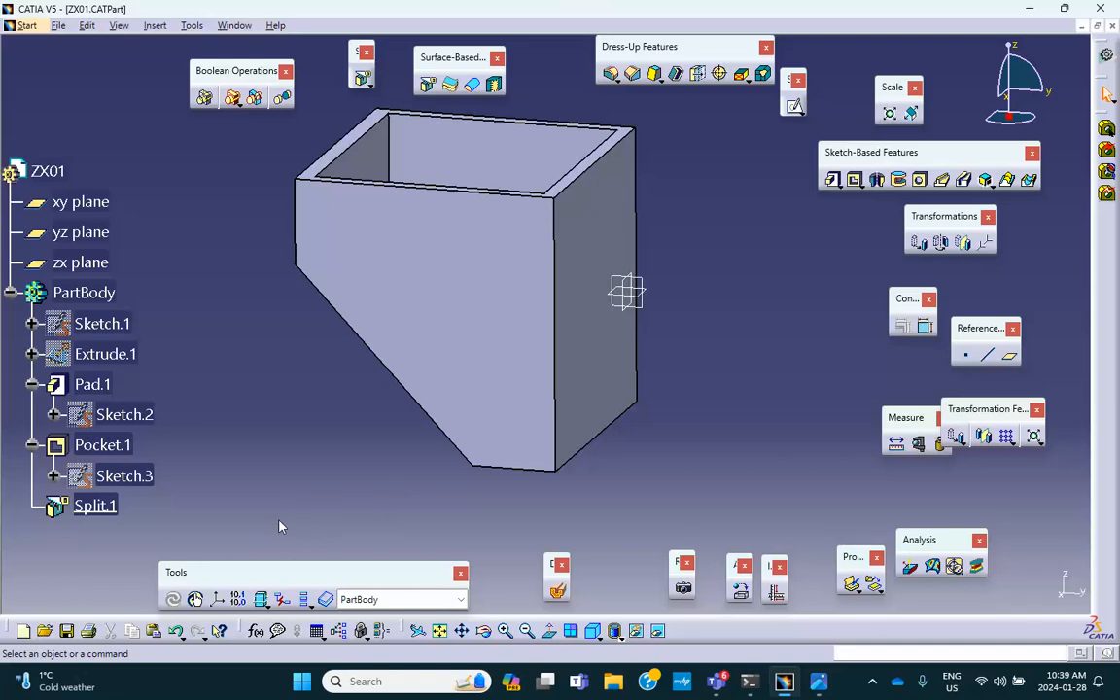
# Step: Undo the reversed split direction, the hiding of the slanted surface and the split itself
pyautogui.hotkey('ctrl', 'z')
pyautogui.hotkey('ctrl', 'z')
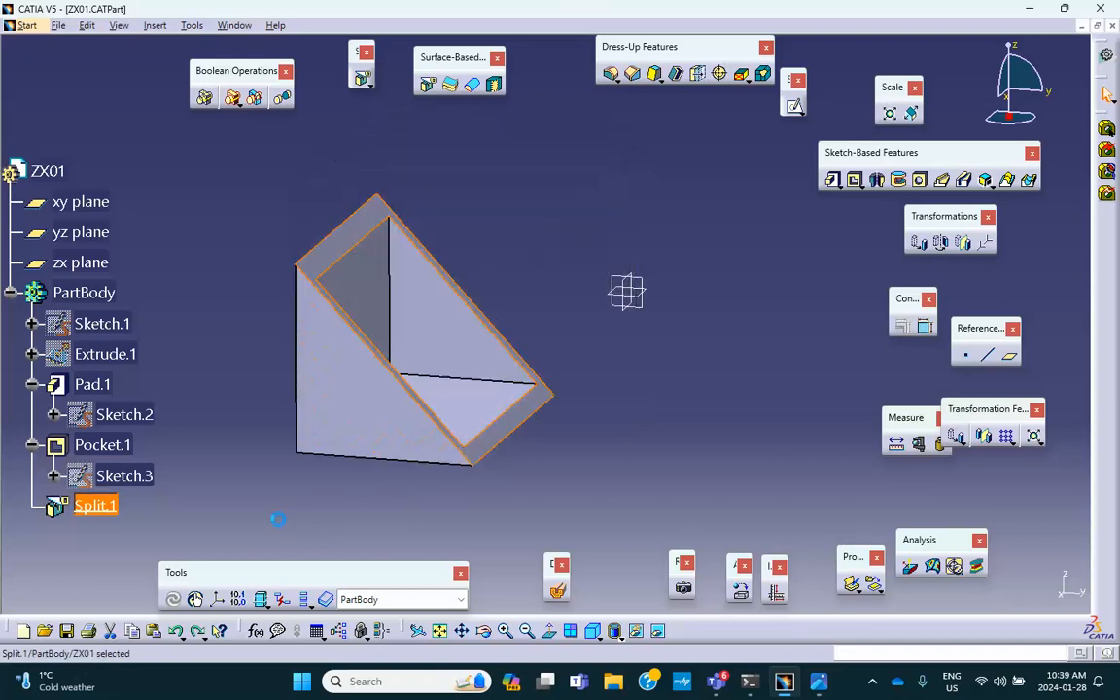
pyautogui.hotkey('ctrl', 'z')
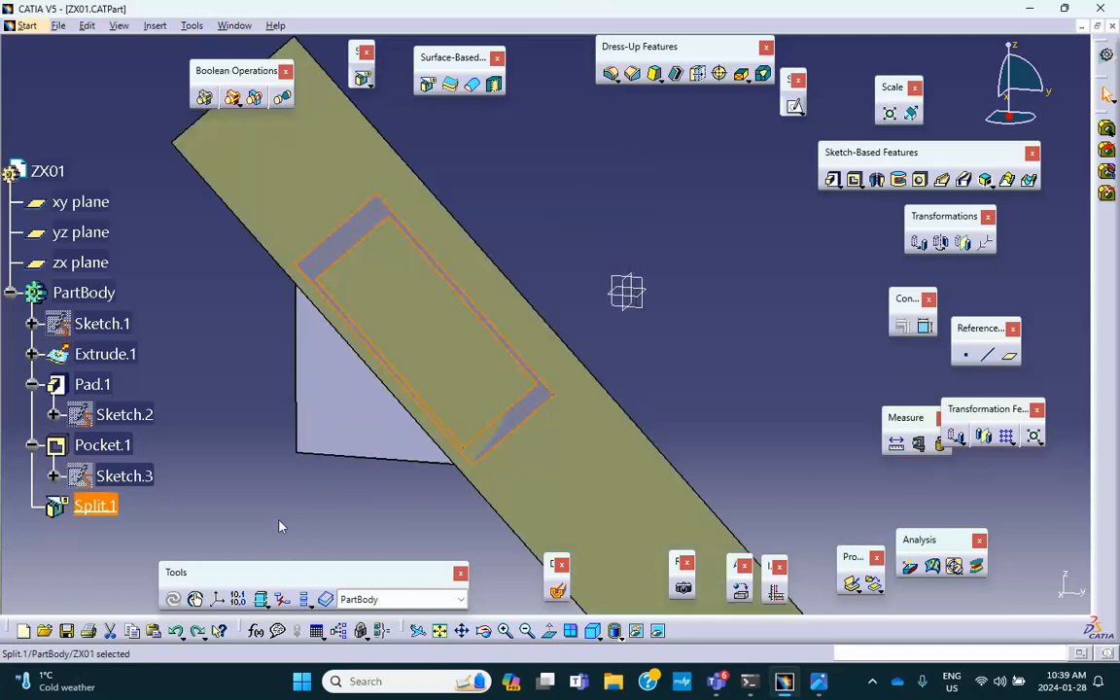
pyautogui.hotkey('ctrl', 'z')
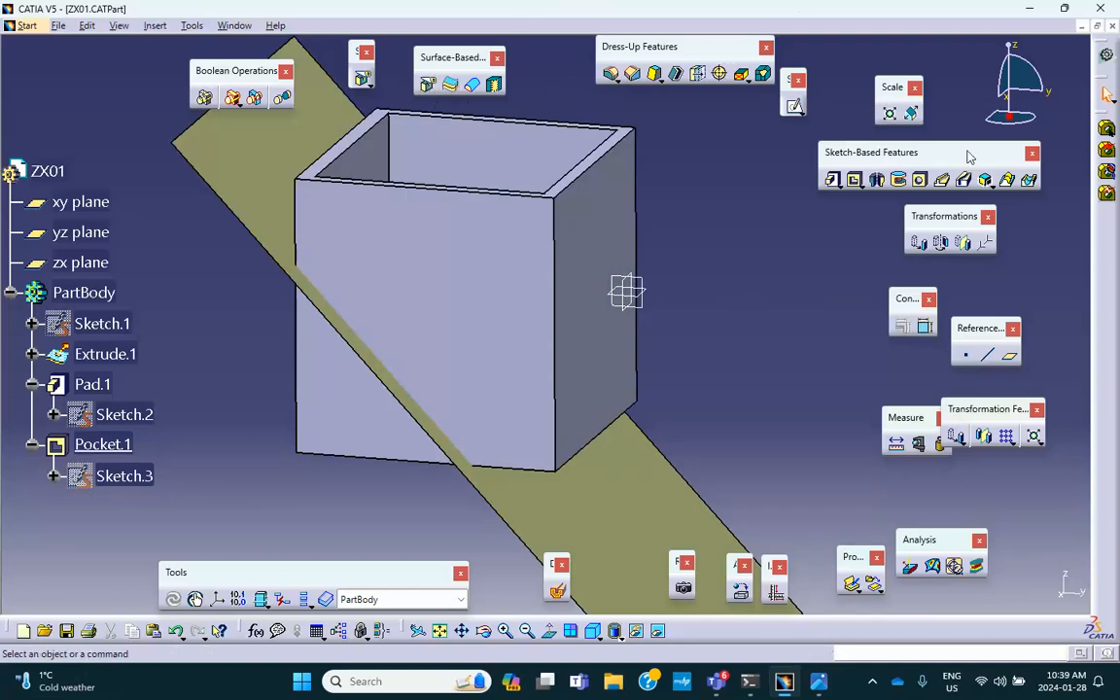
# Step: Switch to the Generative Shape Design workbench
pyautogui.click(26, 26)
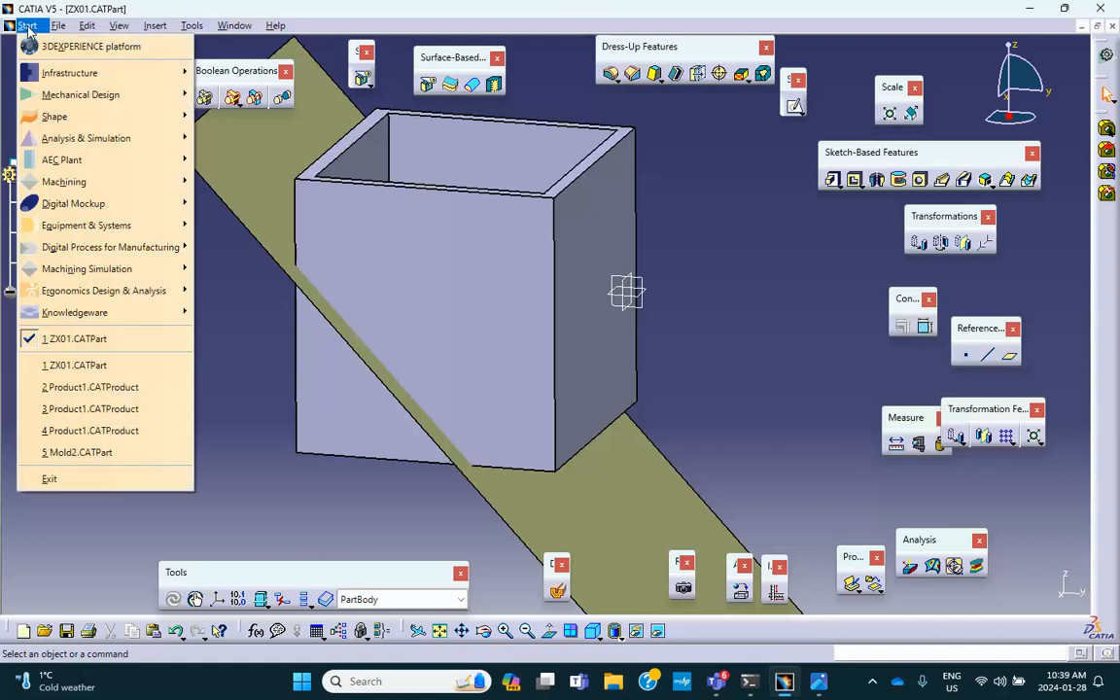
pyautogui.moveTo(78, 137)
pyautogui.moveTo(78, 116)
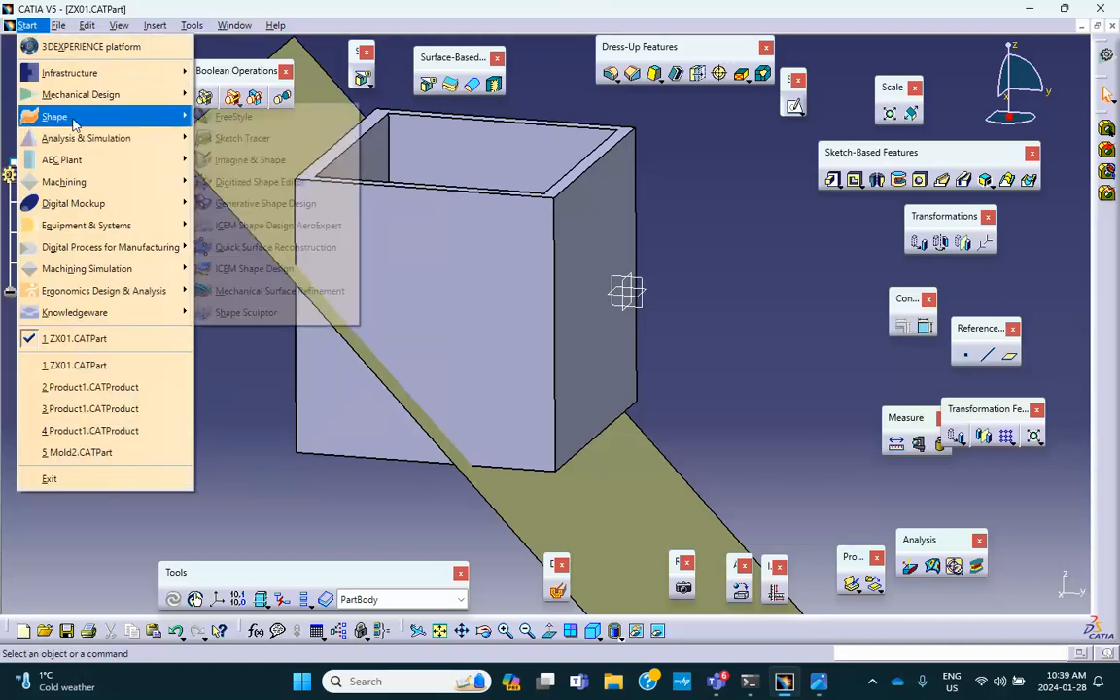
pyautogui.click(233, 203)
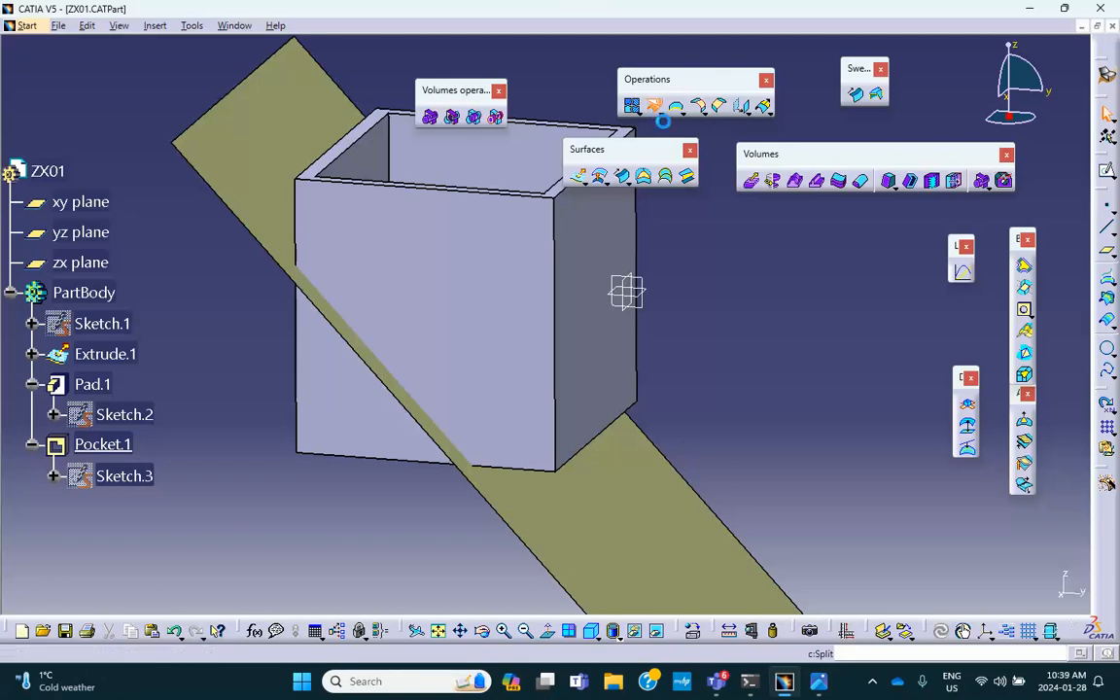
# Step: Split the hollow box (Pocket.1) with the slanted surface Extrude.1 as cutting element, keeping the side above the surface
pyautogui.click(656, 111)
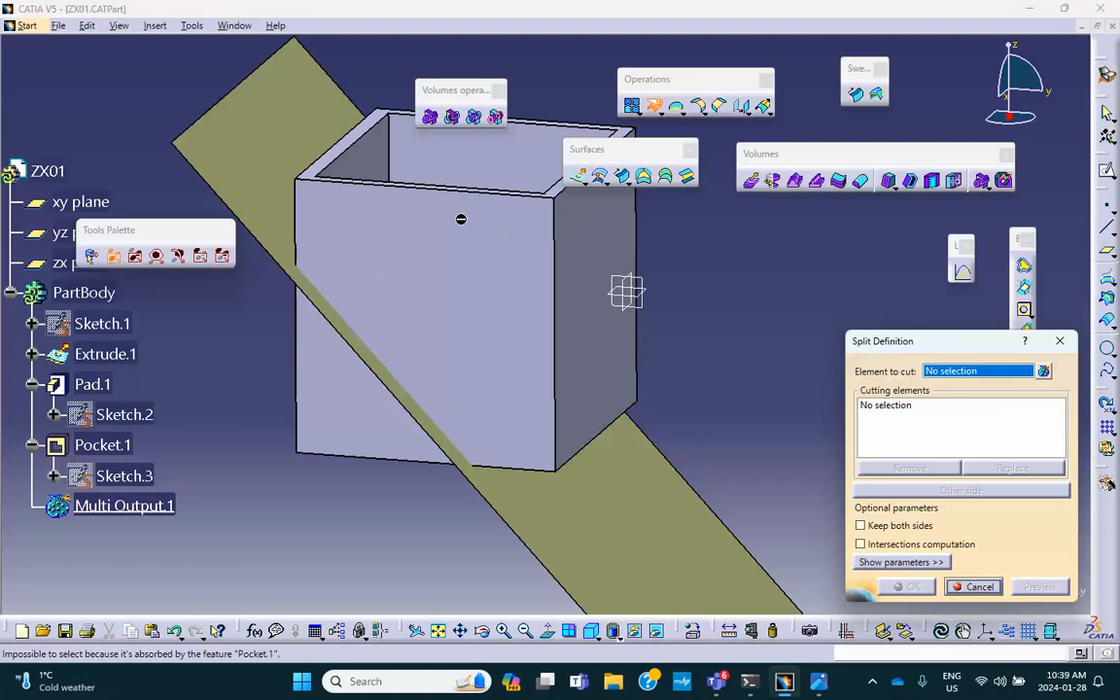
pyautogui.click(370, 168)
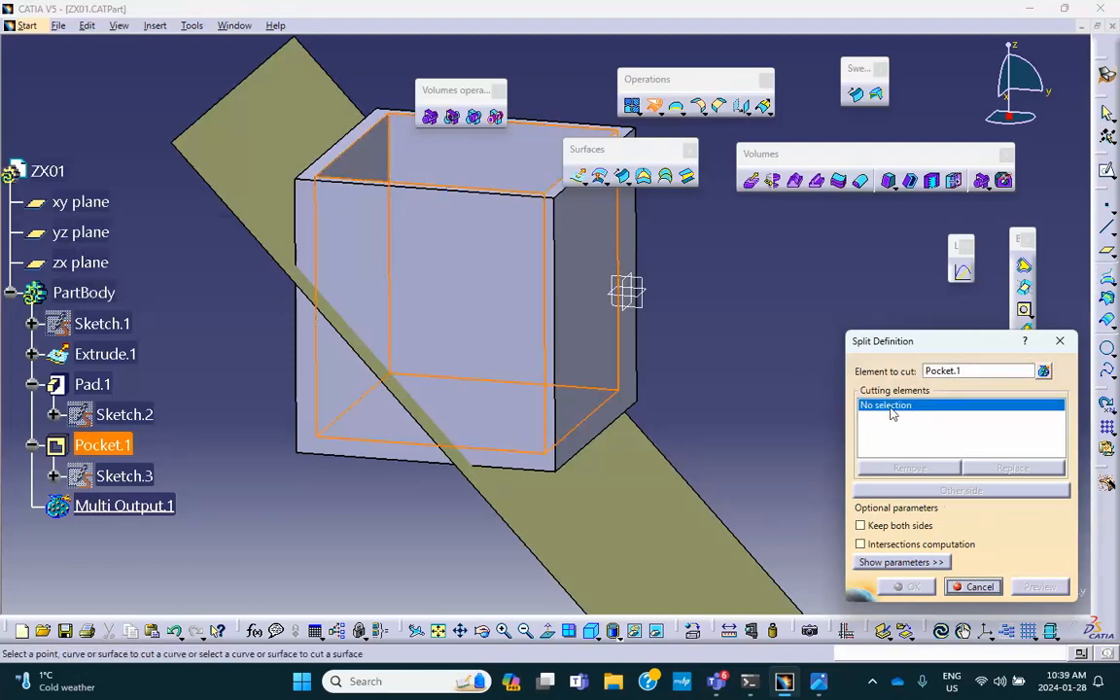
pyautogui.click(674, 521)
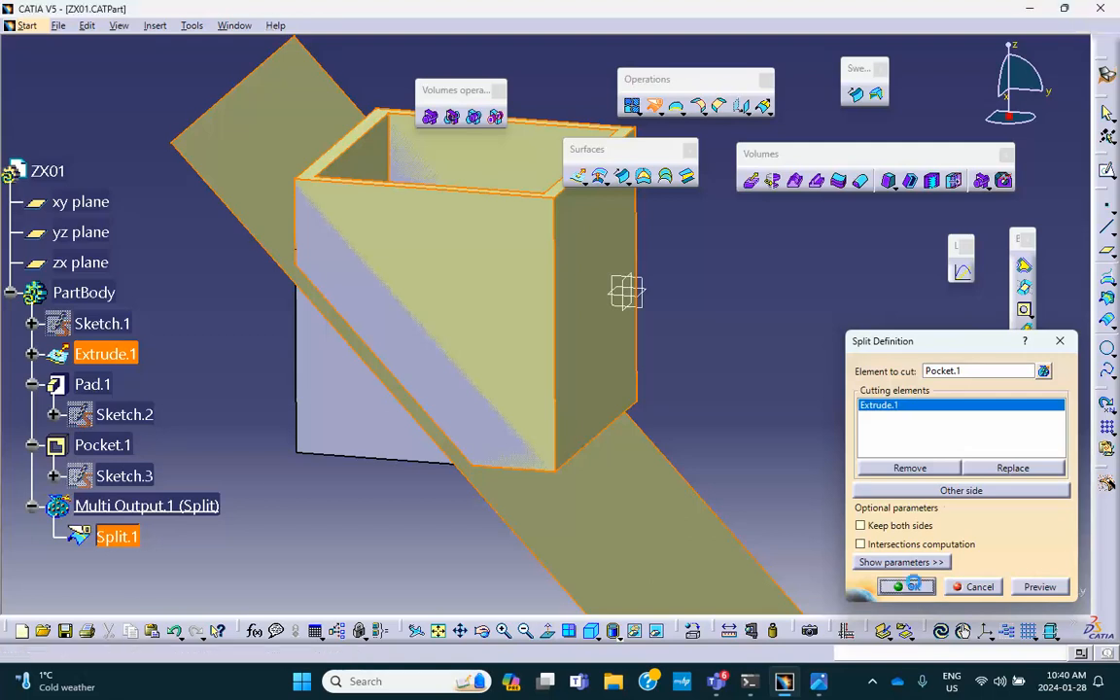
pyautogui.click(913, 589)
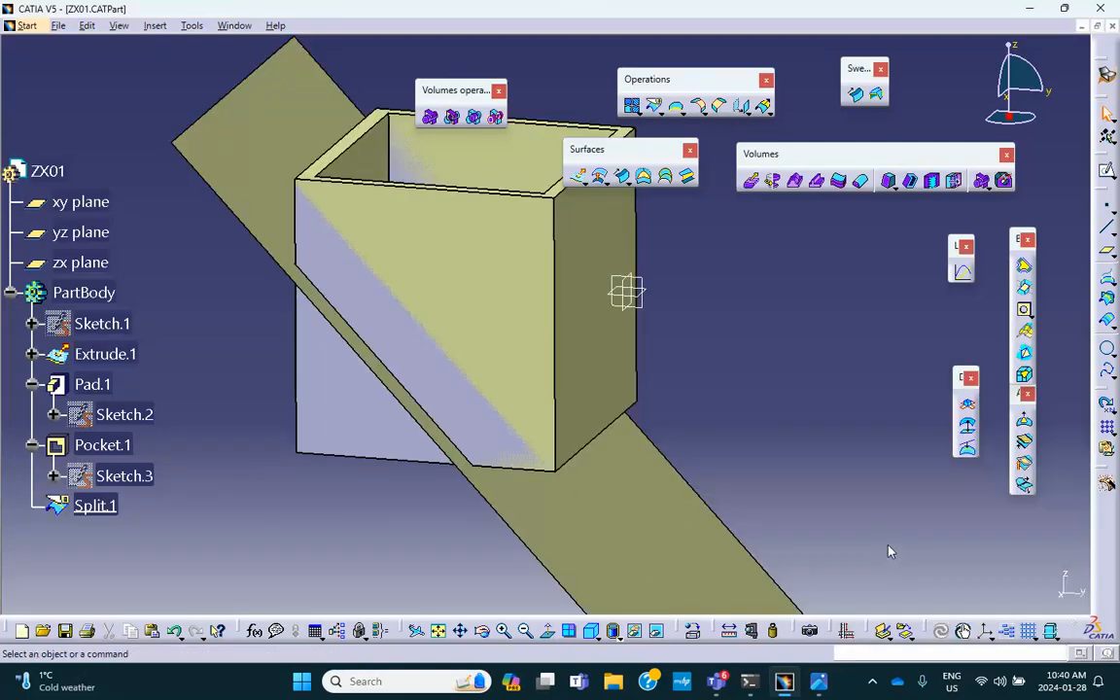
# Step: Hide the new split result and the slanted extruded surface, leaving the original hollow box displayed
pyautogui.rightClick(100, 506)
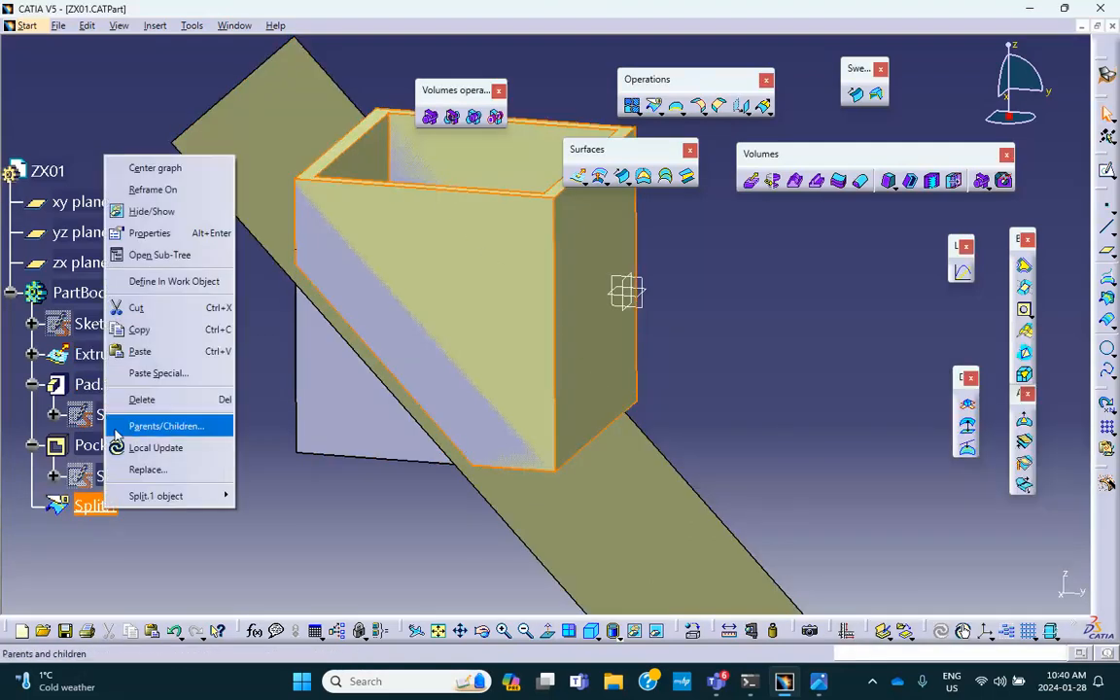
pyautogui.click(146, 212)
pyautogui.moveTo(399, 225); pyautogui.dragTo(207, 134, button='middle')
pyautogui.moveTo(583, 393); pyautogui.dragTo(437, 267, button='middle')
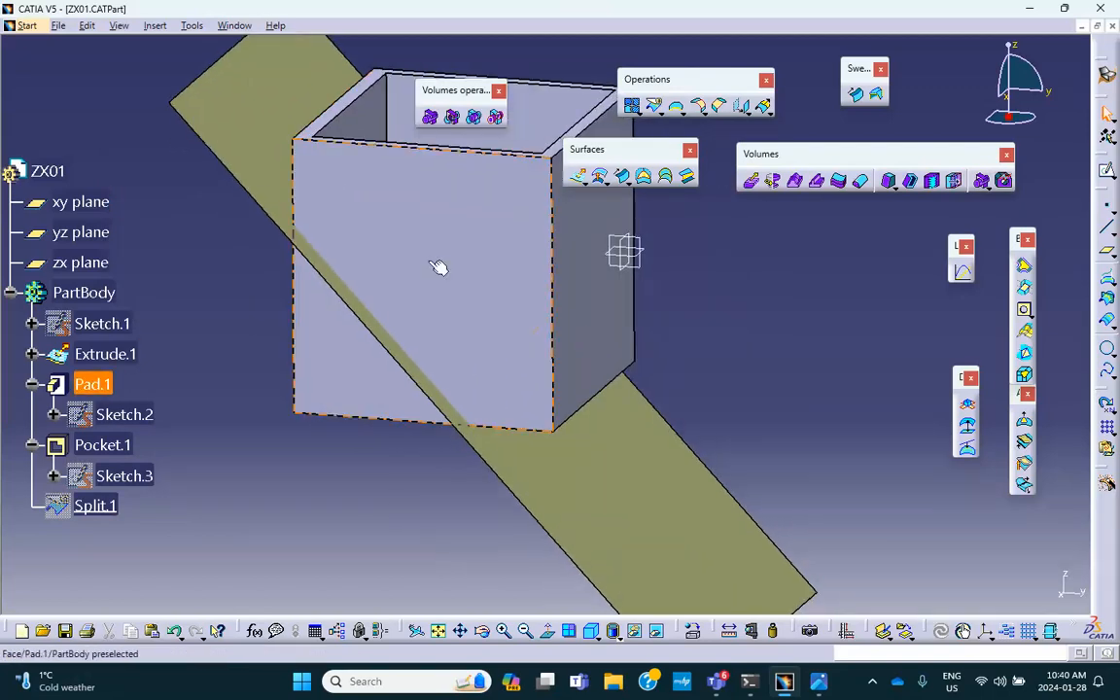
pyautogui.rightClick(642, 498)
pyautogui.click(686, 199)
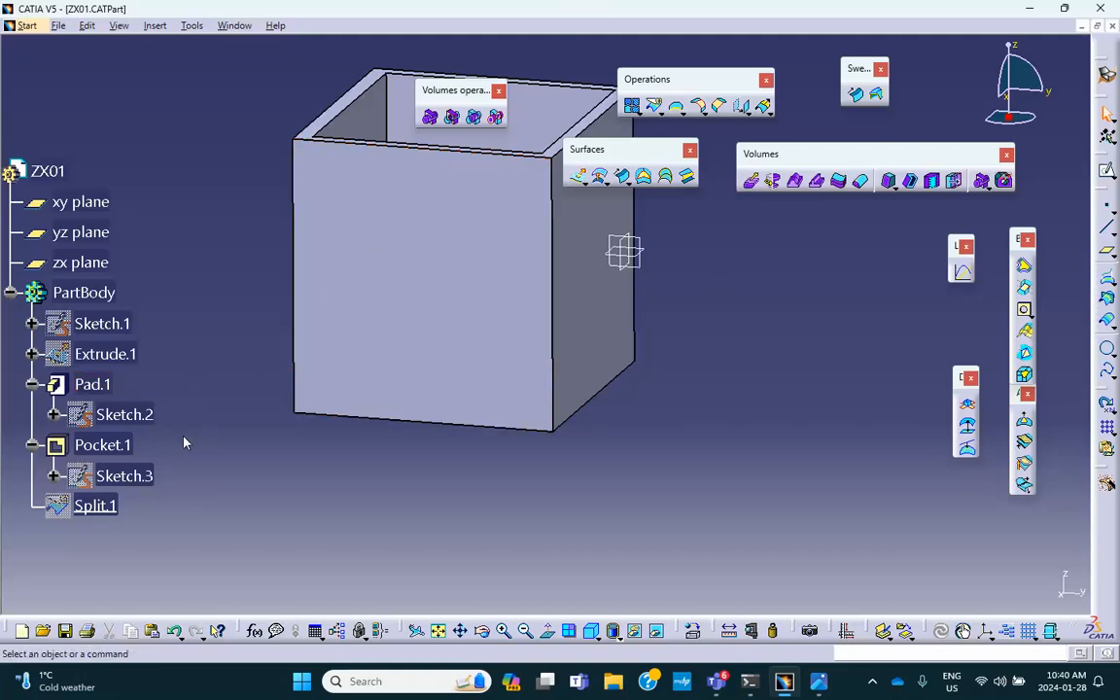
# Step: Show the split result and the slanted extruded surface again
pyautogui.rightClick(109, 518)
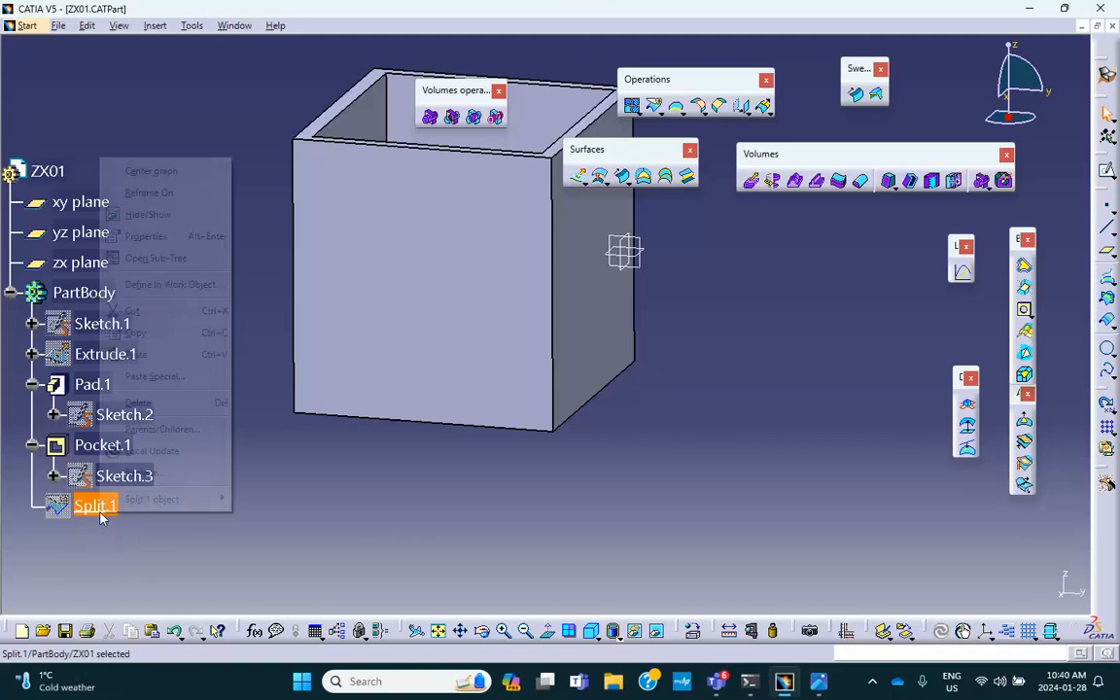
pyautogui.click(184, 215)
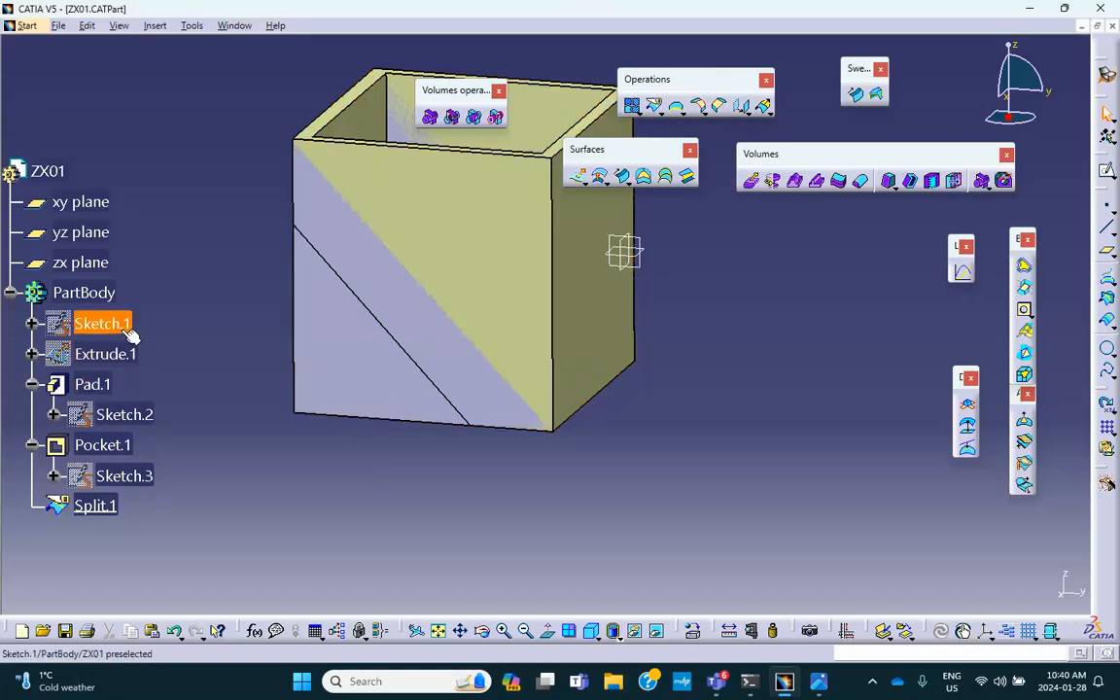
pyautogui.rightClick(126, 358)
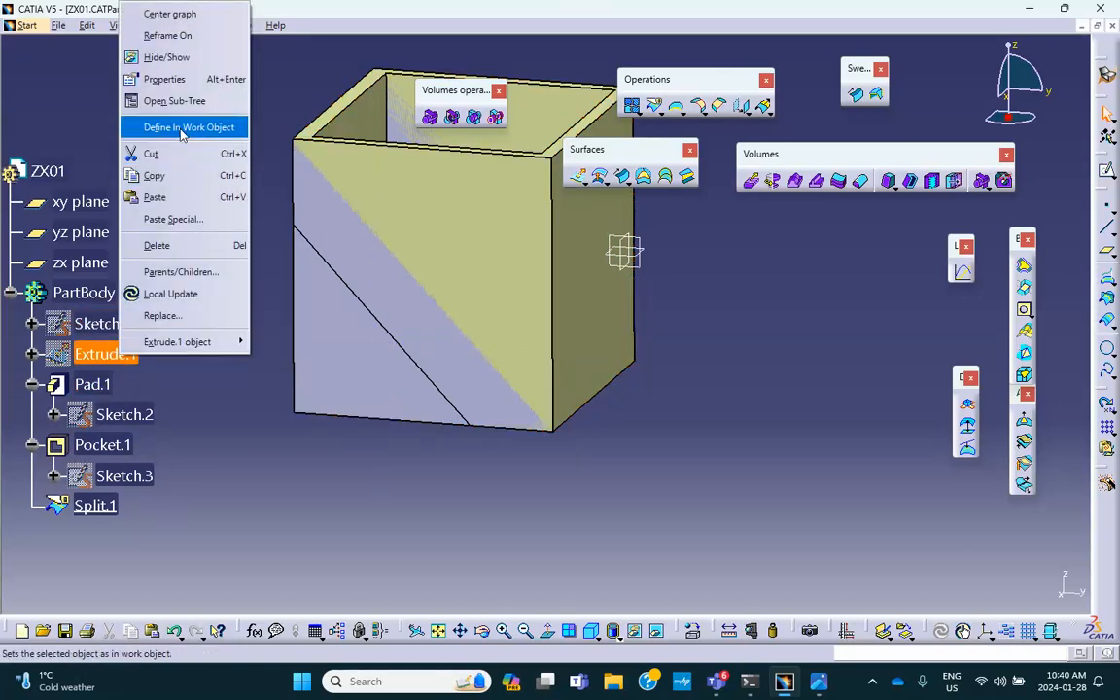
pyautogui.click(183, 59)
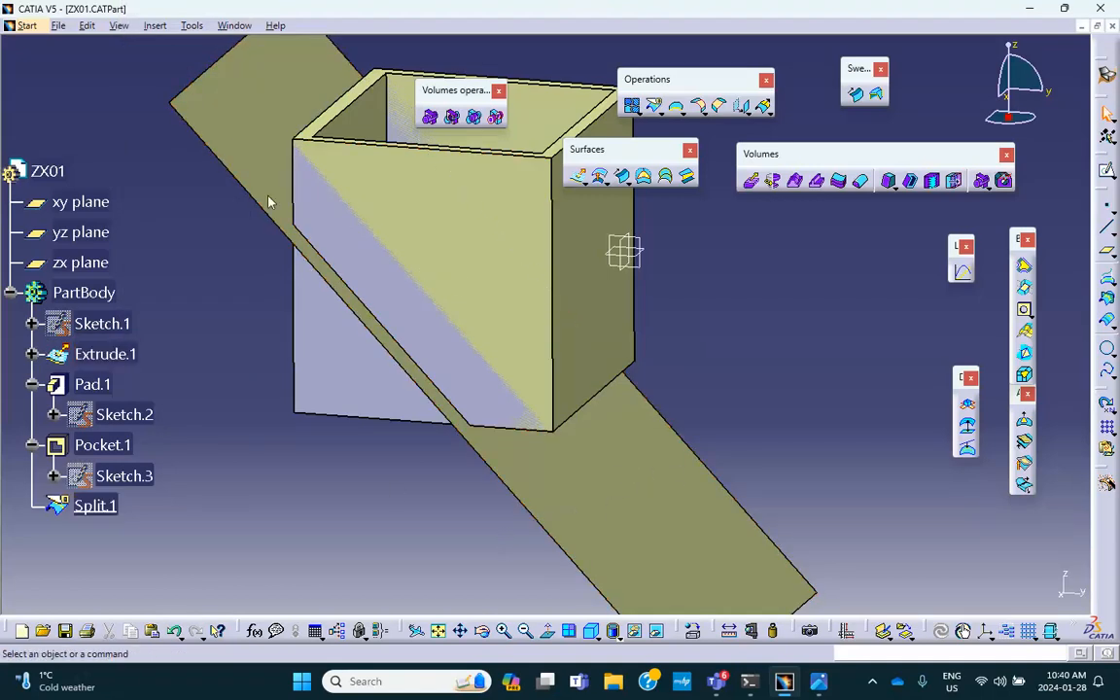
# Step: Hide the original solid box and the slanted surface so only the split result is displayed
pyautogui.write('c:Sweep')
pyautogui.rightClick(317, 358)
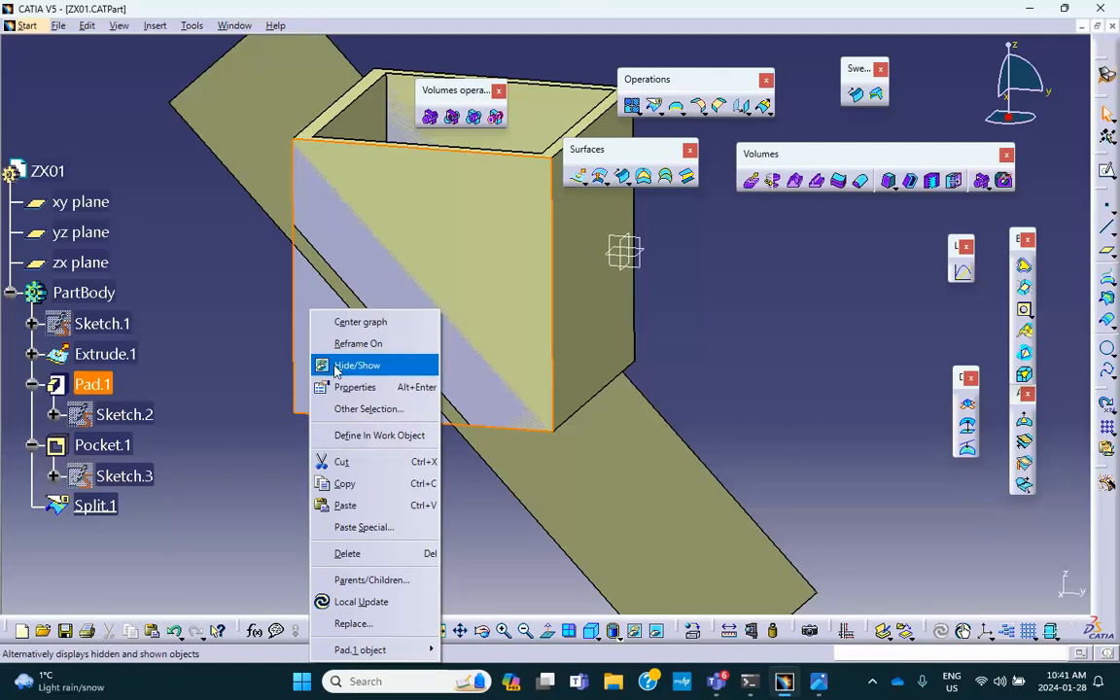
pyautogui.click(336, 366)
pyautogui.moveTo(325, 372); pyautogui.dragTo(467, 537, button='middle')
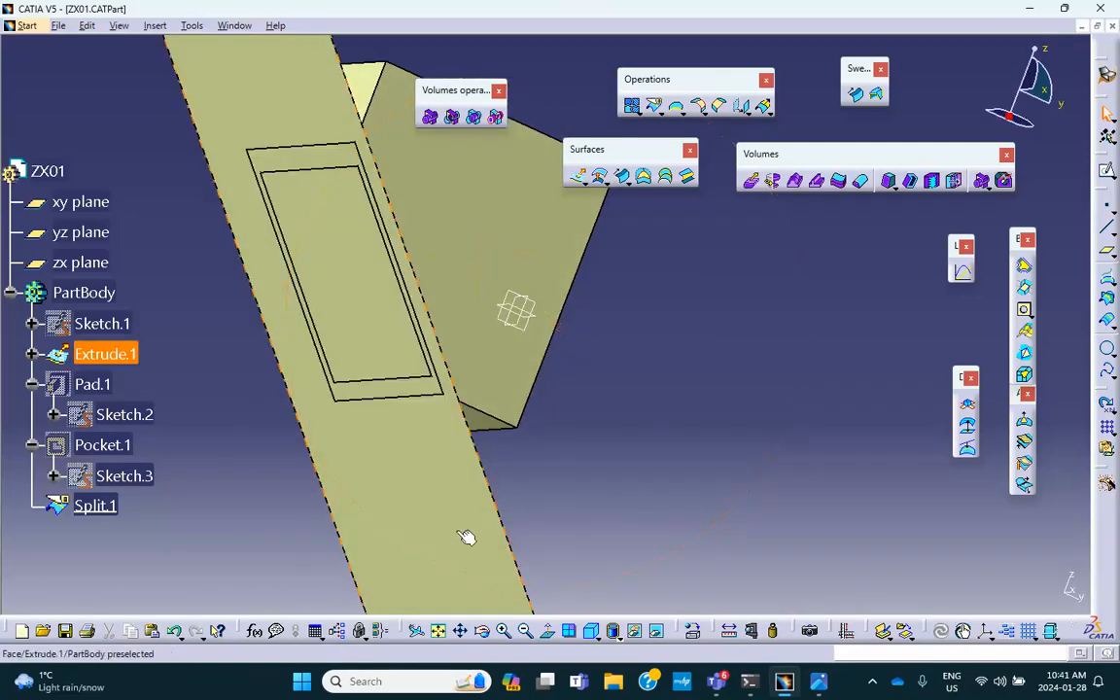
pyautogui.rightClick(464, 535)
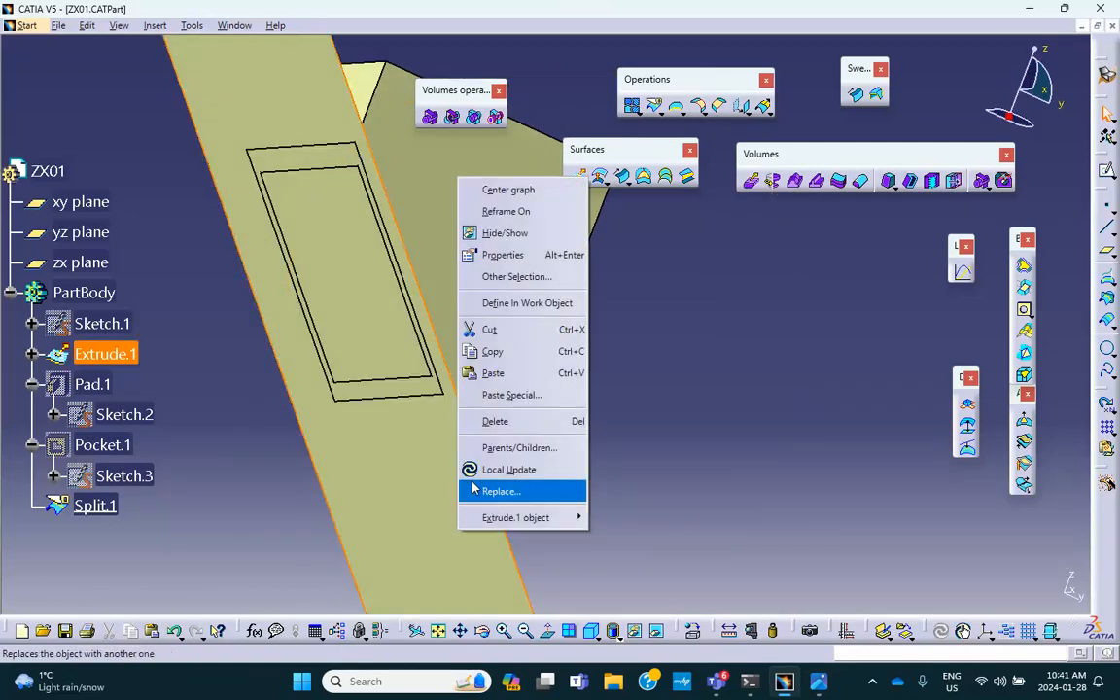
pyautogui.click(511, 234)
pyautogui.moveTo(452, 306); pyautogui.dragTo(298, 392, button='middle')
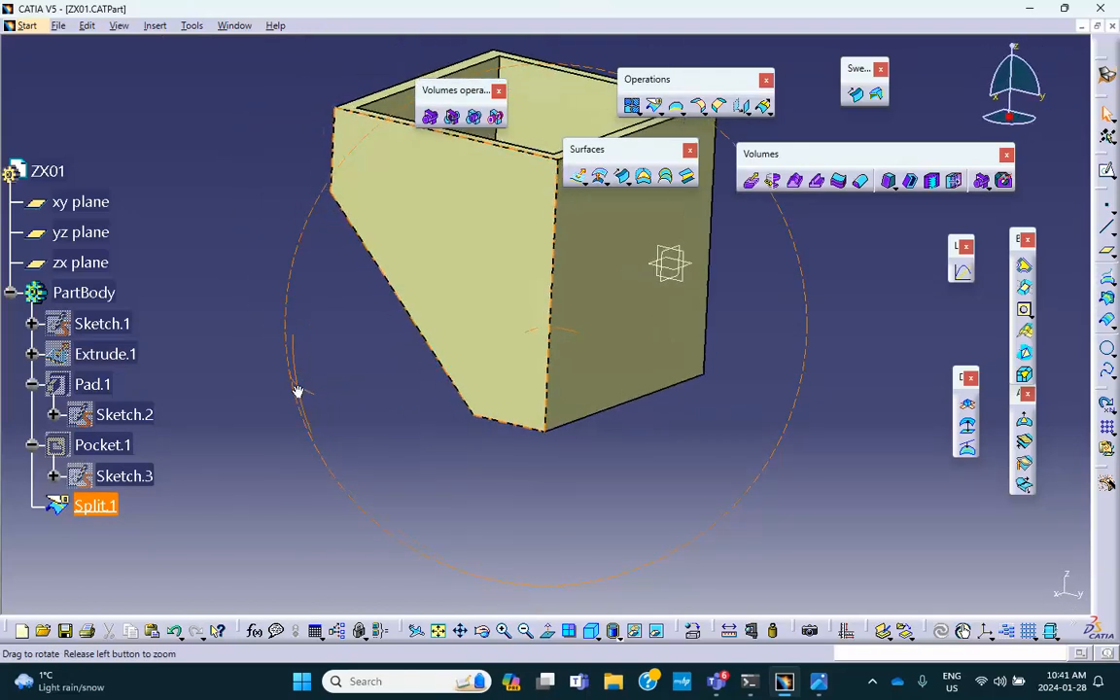
pyautogui.moveTo(330, 349); pyautogui.dragTo(193, 472, button='middle')
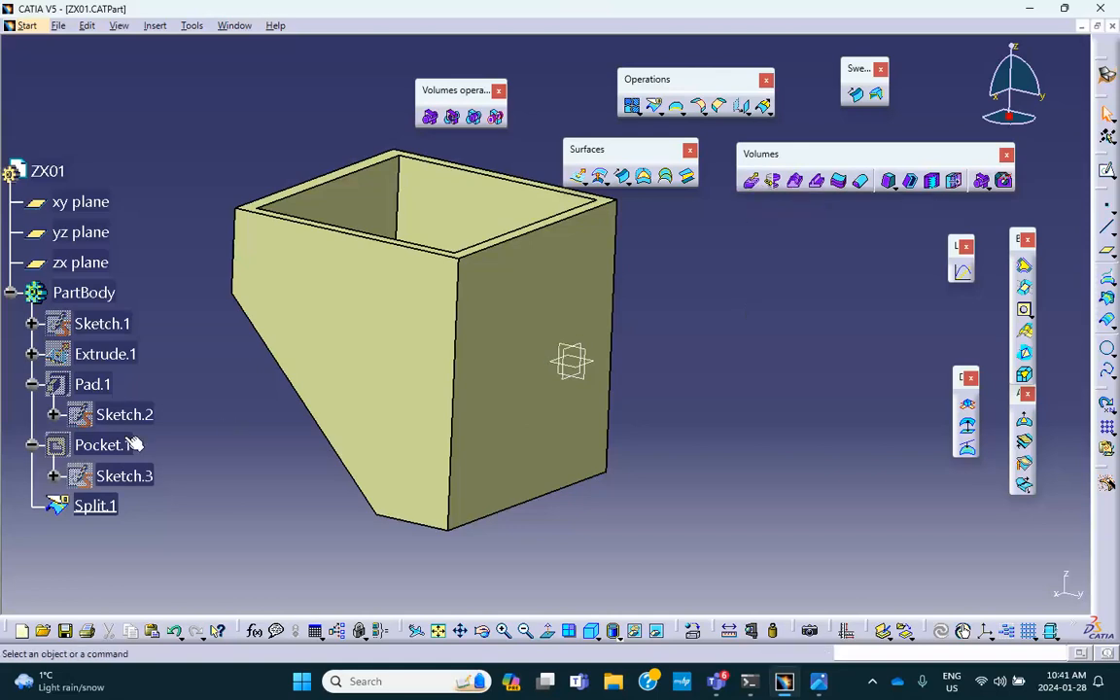
# Step: Delete Sketch.1 together with all its children, including the extruded surface and the split
pyautogui.rightClick(87, 294)
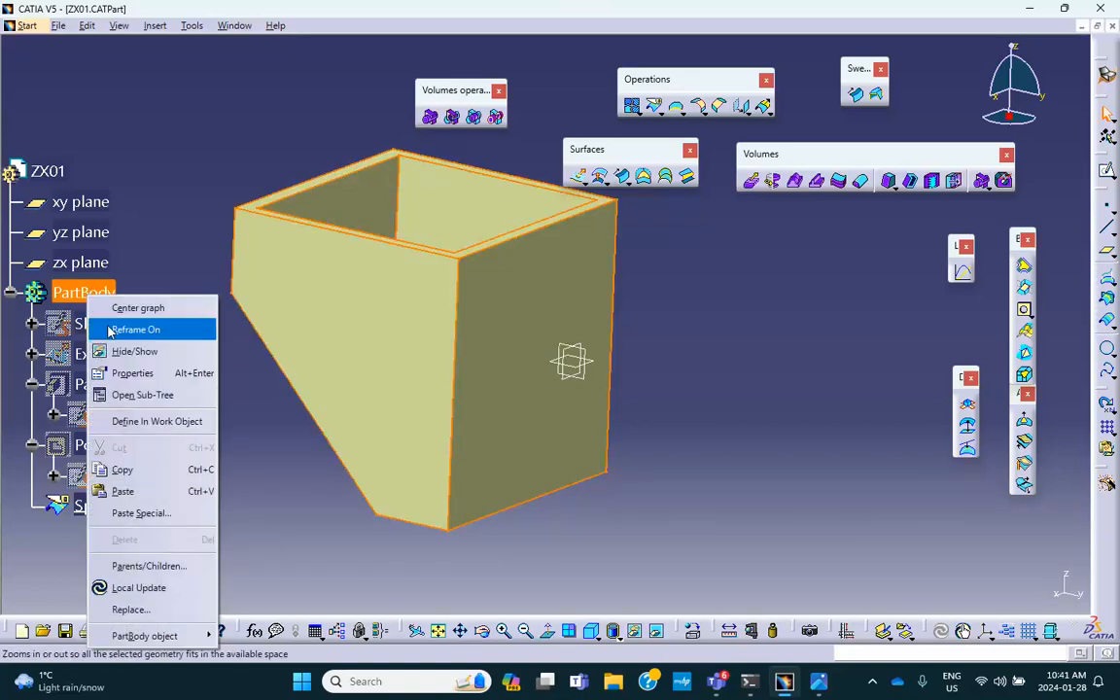
pyautogui.click(290, 568)
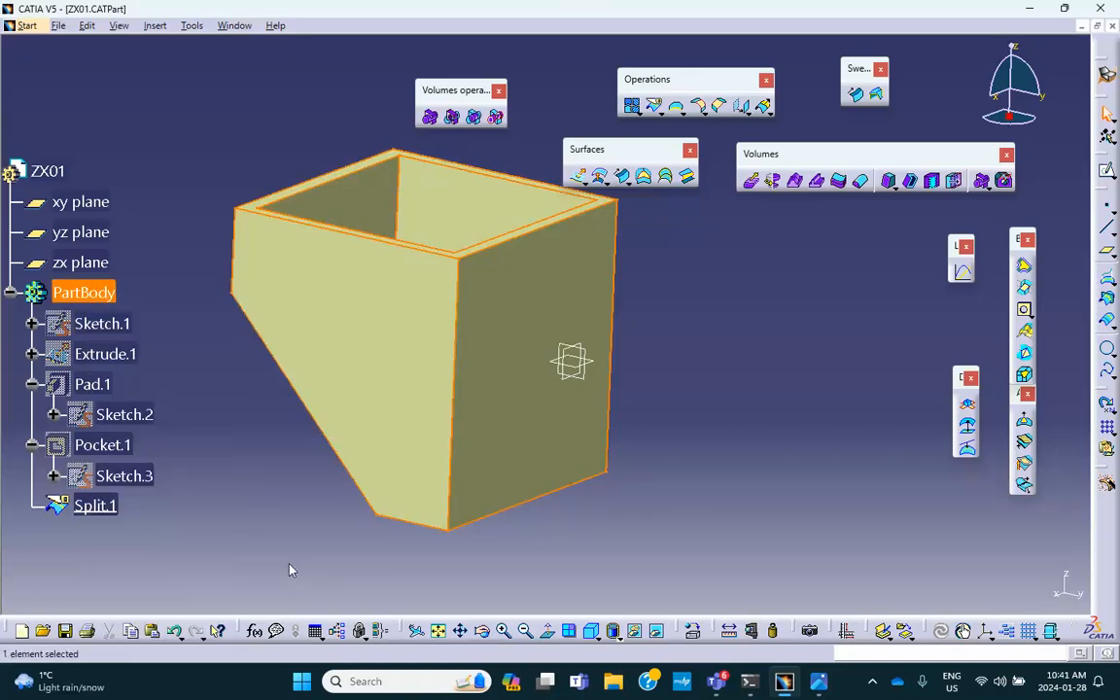
pyautogui.rightClick(90, 317)
pyautogui.click(132, 553)
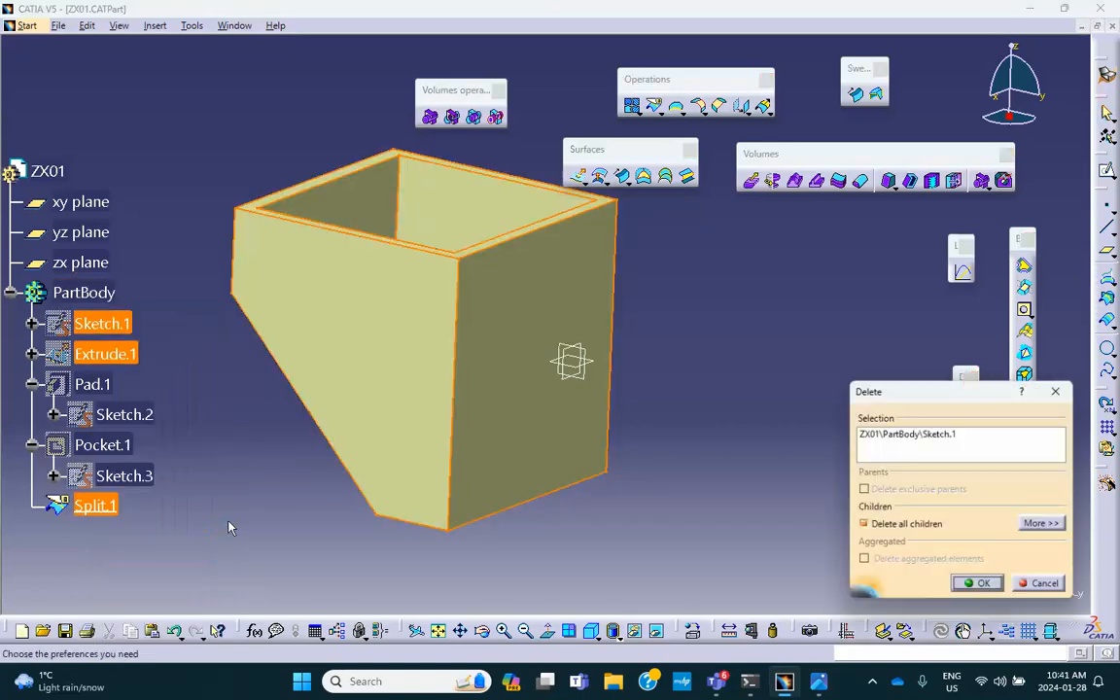
pyautogui.click(972, 586)
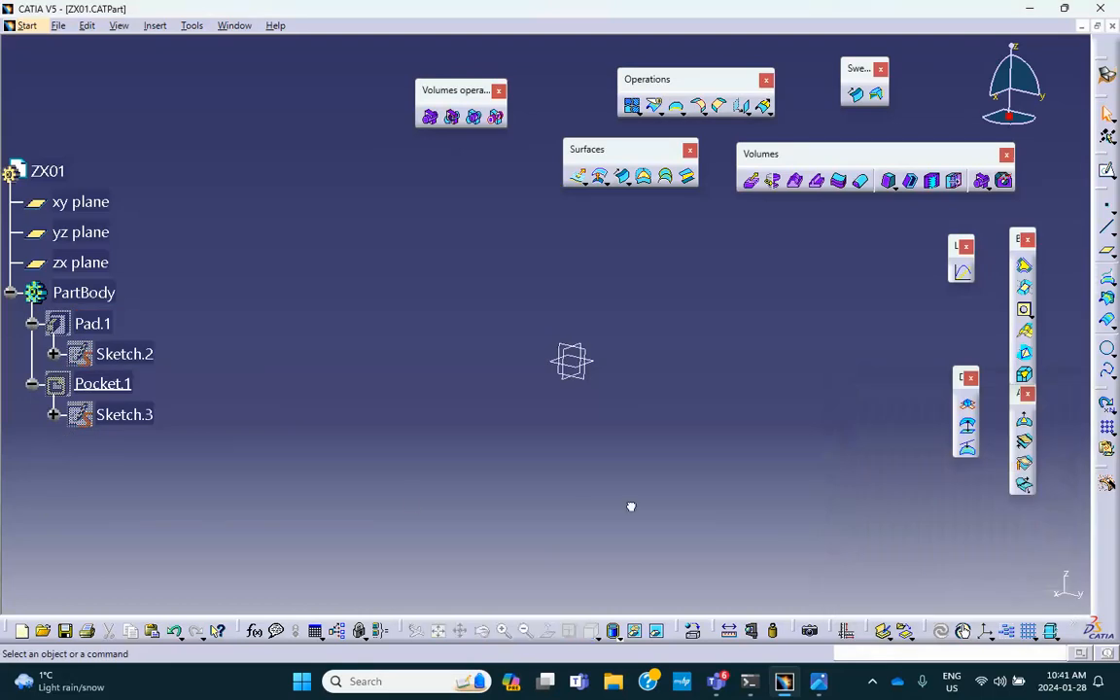
# Step: Delete Pocket.1 together with its aggregated elements
pyautogui.rightClick(90, 323)
pyautogui.click(136, 365)
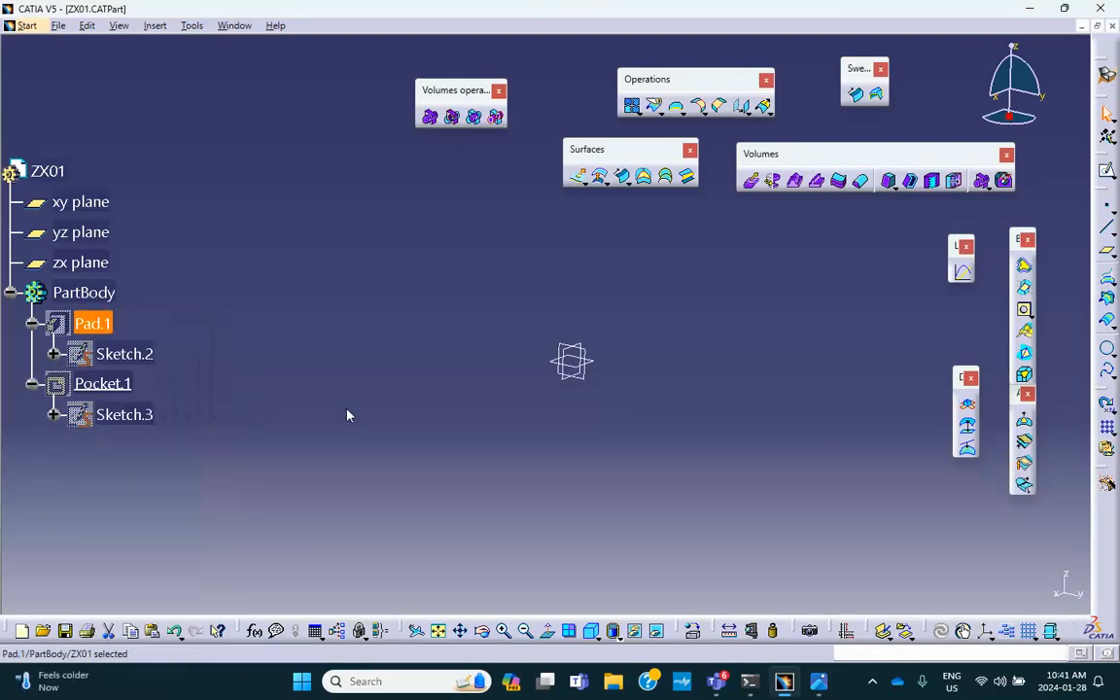
pyautogui.rightClick(119, 384)
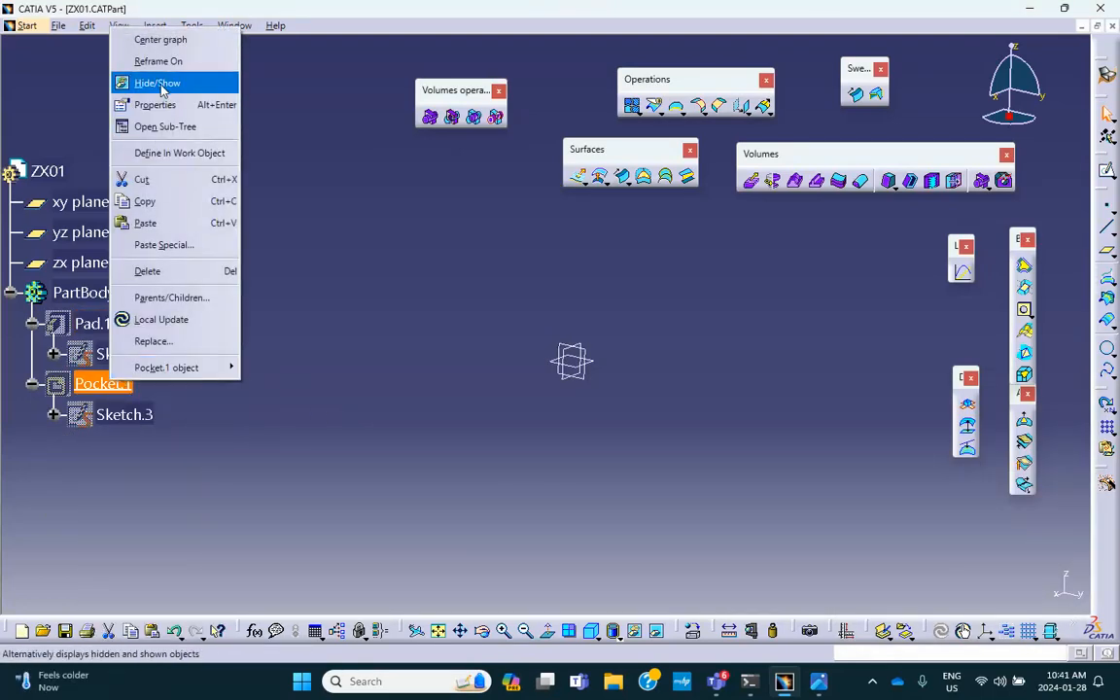
pyautogui.click(156, 271)
pyautogui.click(969, 588)
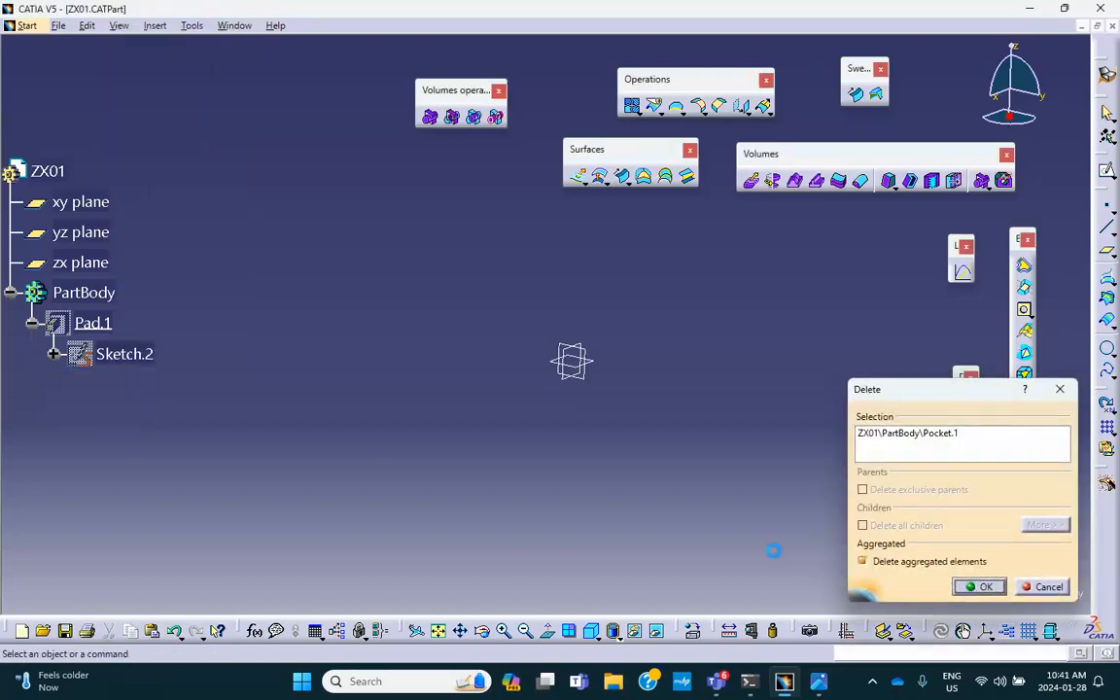
# Step: Delete Pad.1 together with its aggregated elements
pyautogui.rightClick(103, 328)
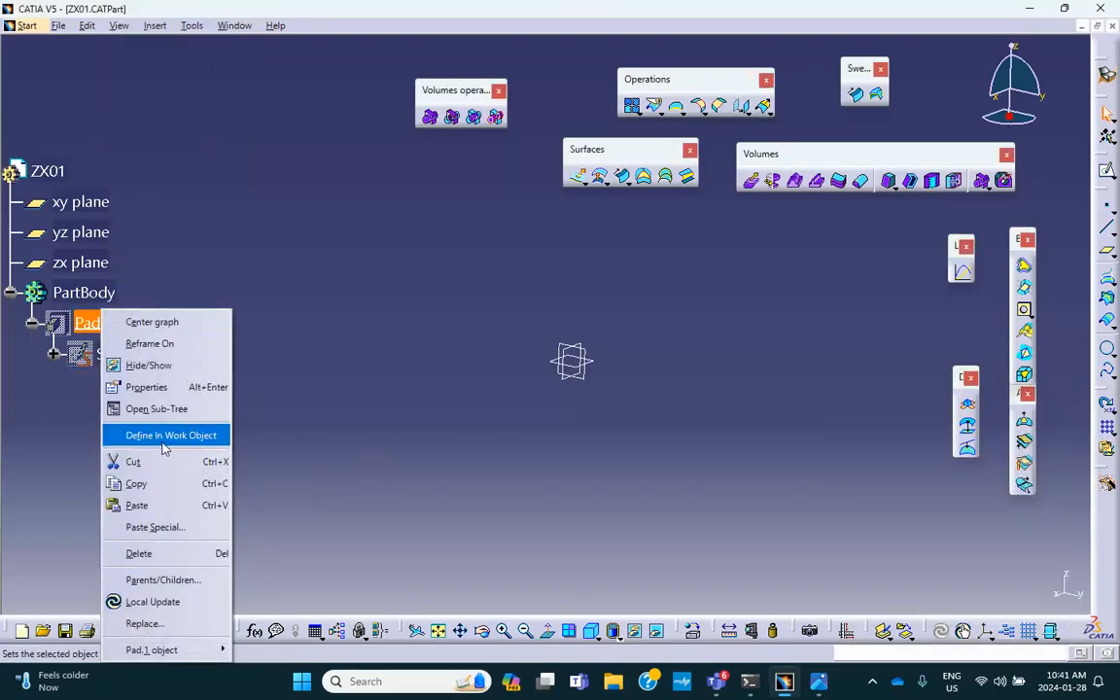
pyautogui.click(146, 553)
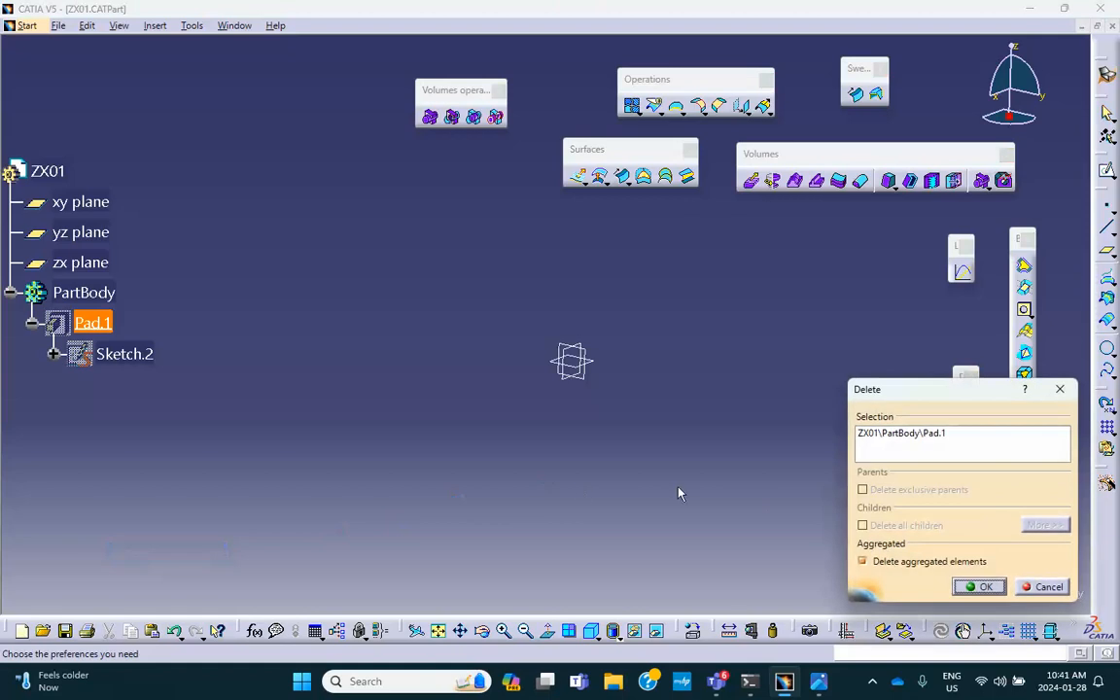
pyautogui.click(976, 588)
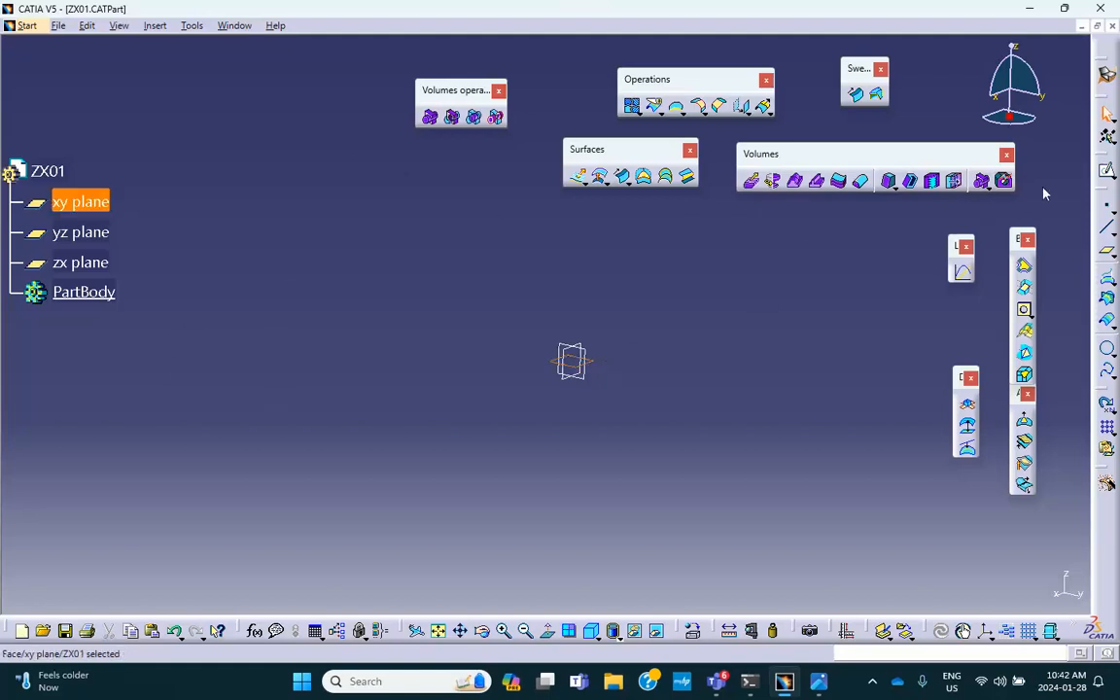
# Step: Sketch a wide rectangle on the xy plane that spans both sides of the vertical axis, and exit the sketch
pyautogui.click(1108, 173)
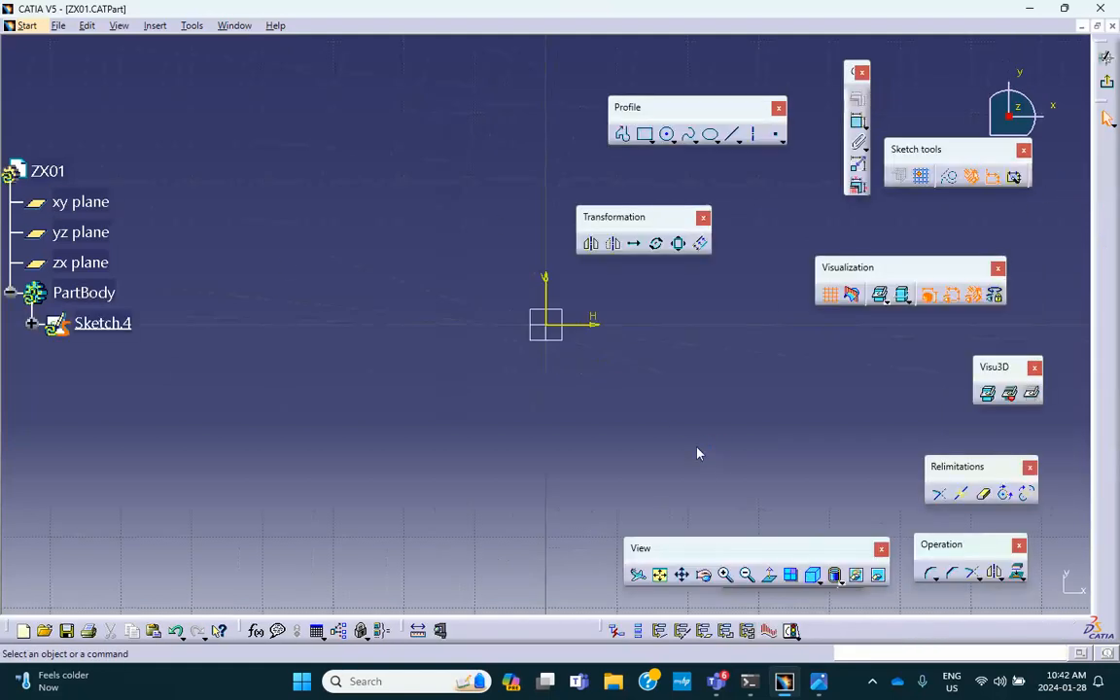
pyautogui.click(644, 134)
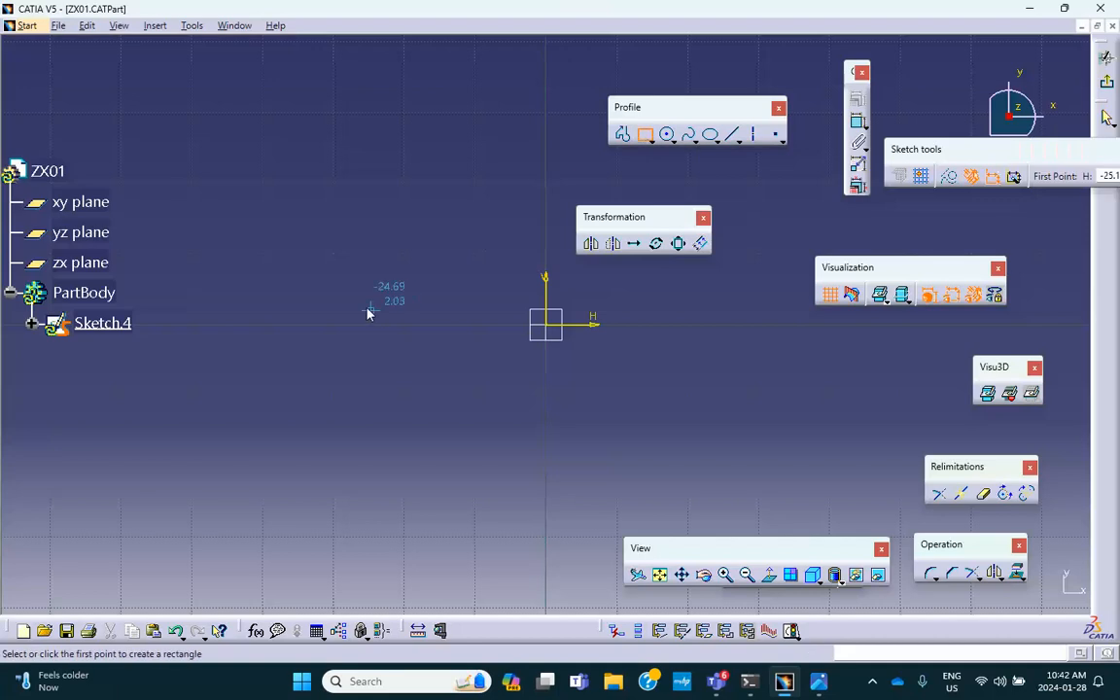
pyautogui.click(347, 299)
pyautogui.click(746, 488)
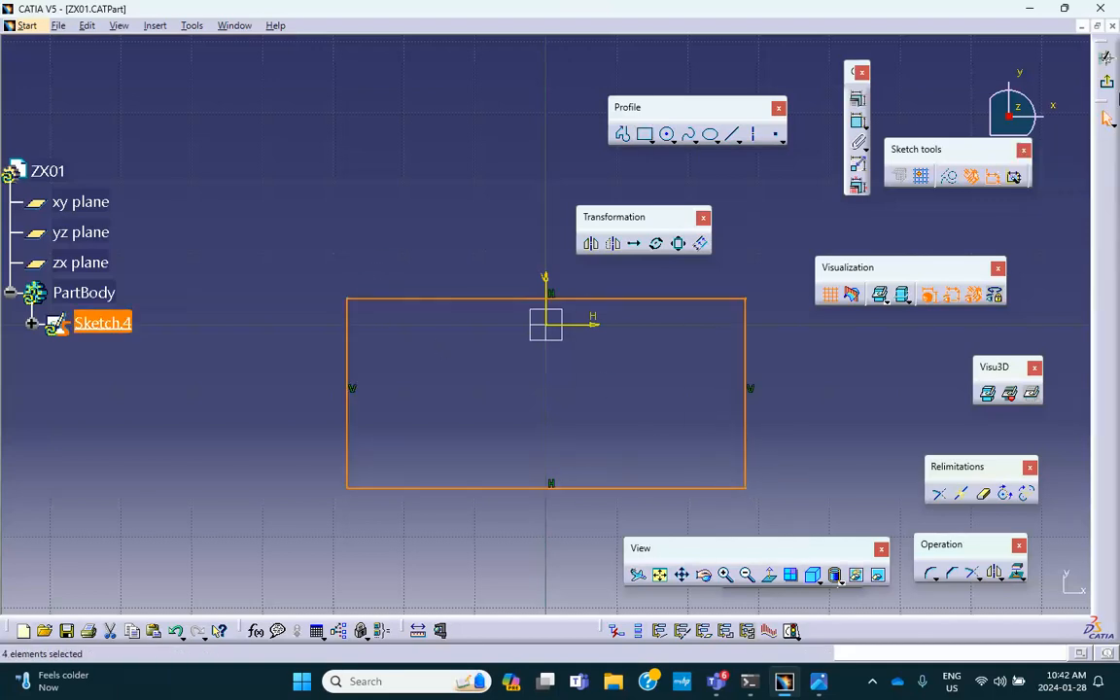
pyautogui.click(1108, 86)
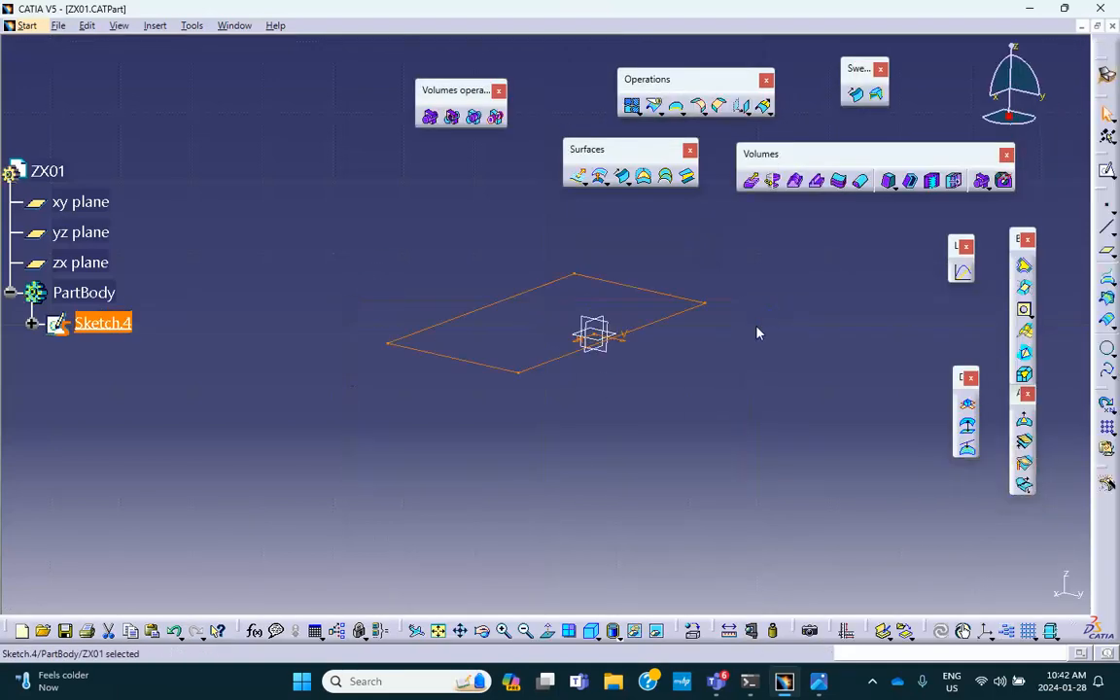
# Step: Create an extruded volume from the rectangle sketch with a 30 mm limit and mirrored extent
pyautogui.click(752, 180)
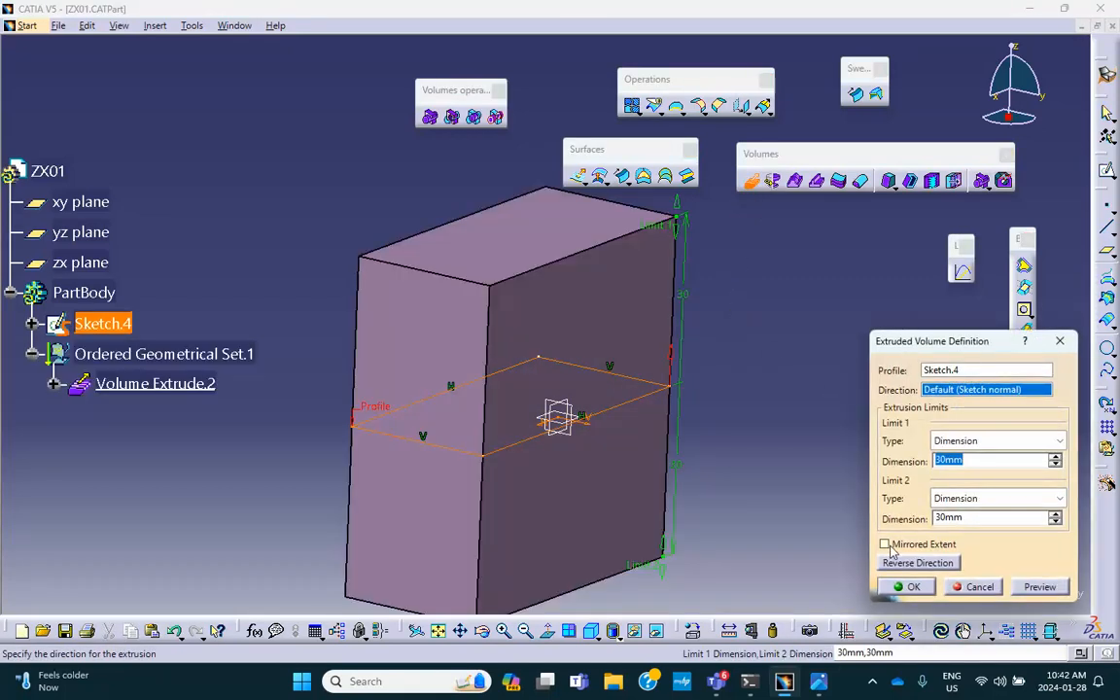
pyautogui.click(885, 544)
pyautogui.click(906, 587)
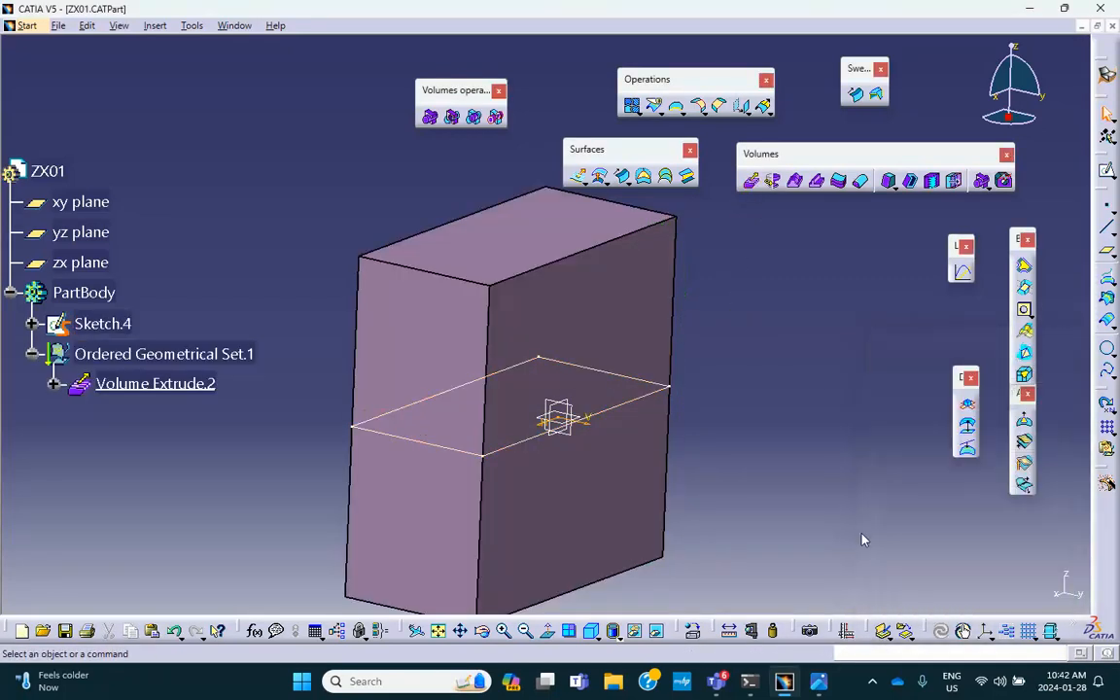
# Step: Turn off mirrored extent on the extruded volume so it extends 30 mm upward only
pyautogui.doubleClick(648, 510)
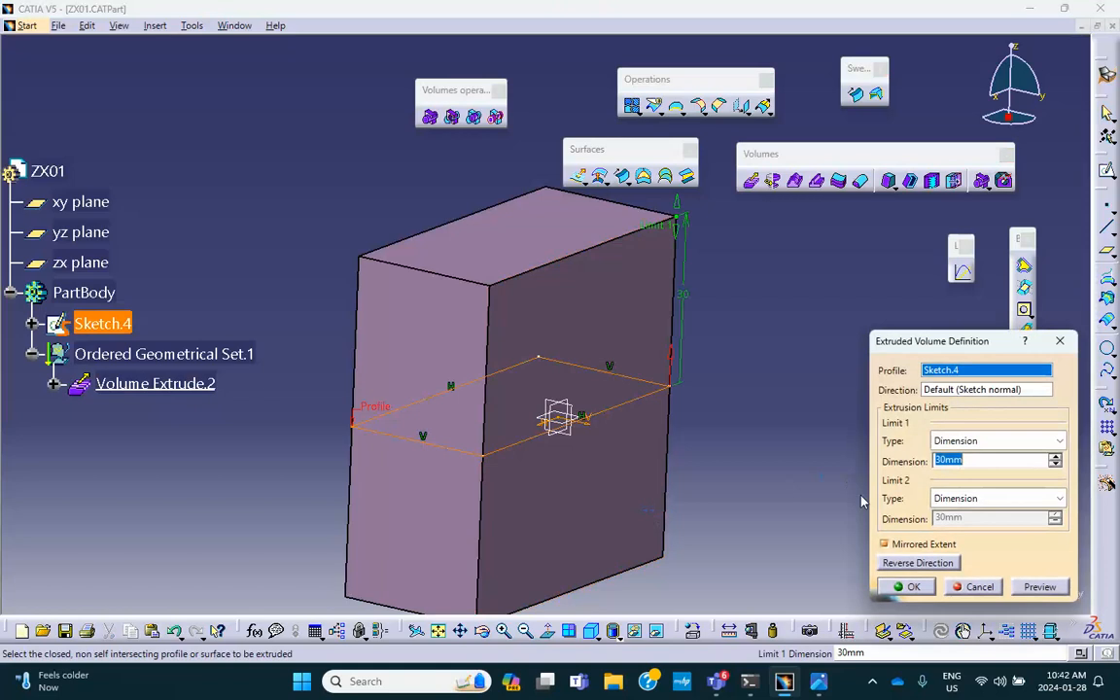
pyautogui.click(885, 544)
pyautogui.click(904, 586)
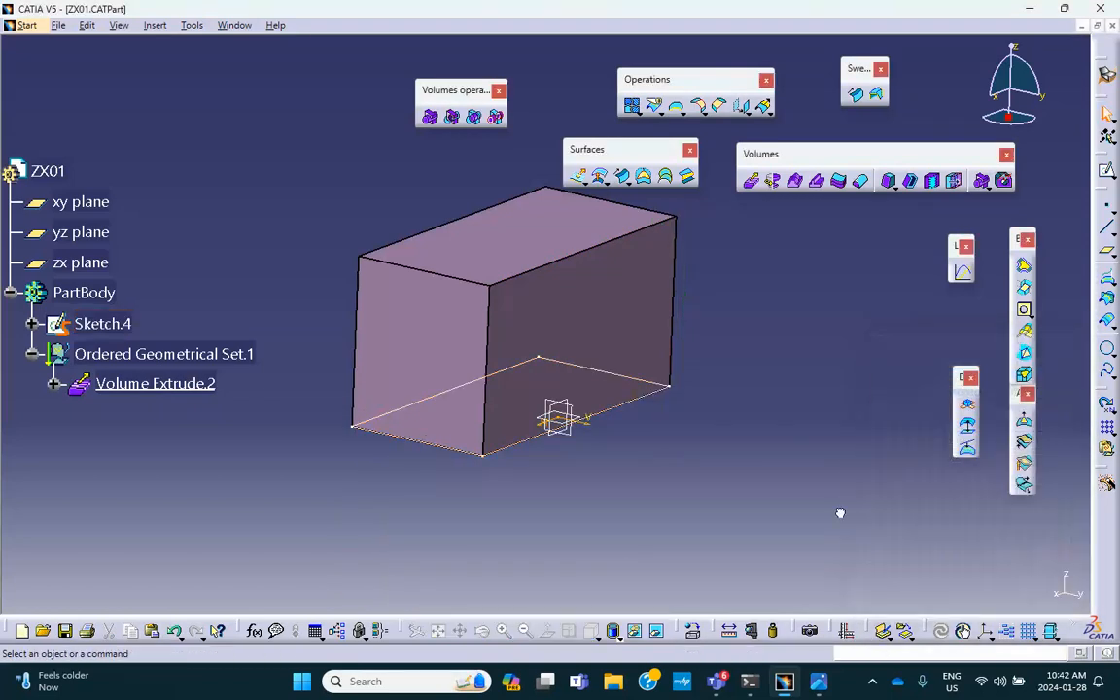
# Step: Review the extruded volume's limits in the tree and its definition settings
pyautogui.moveTo(764, 440); pyautogui.dragTo(492, 337, button='middle')
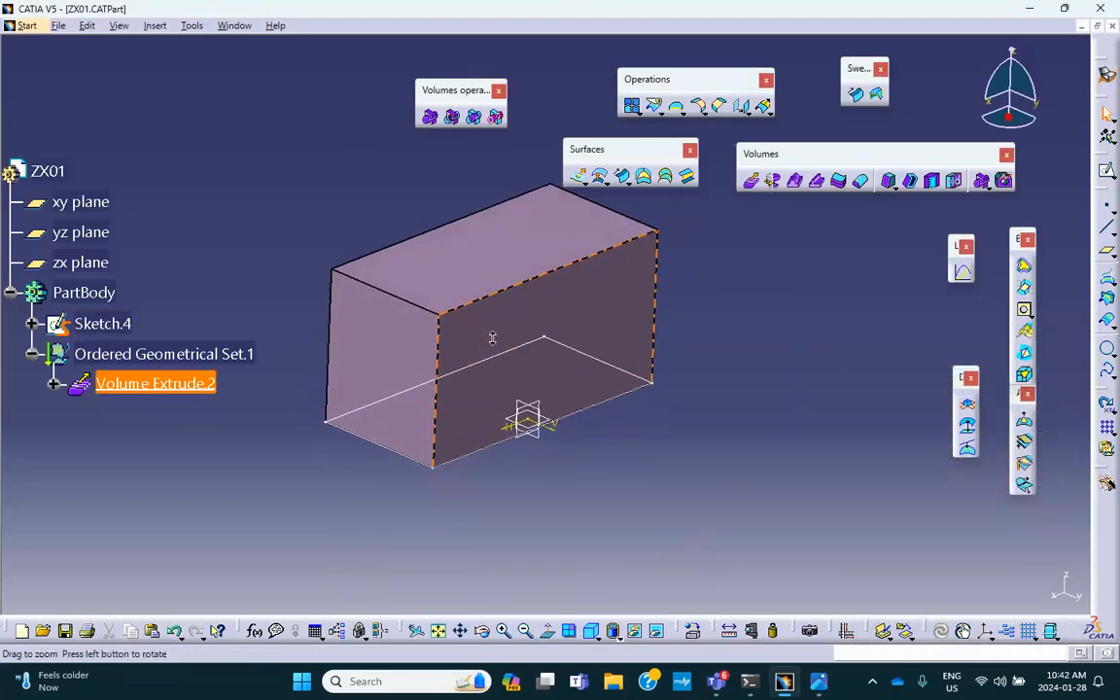
pyautogui.click(54, 384)
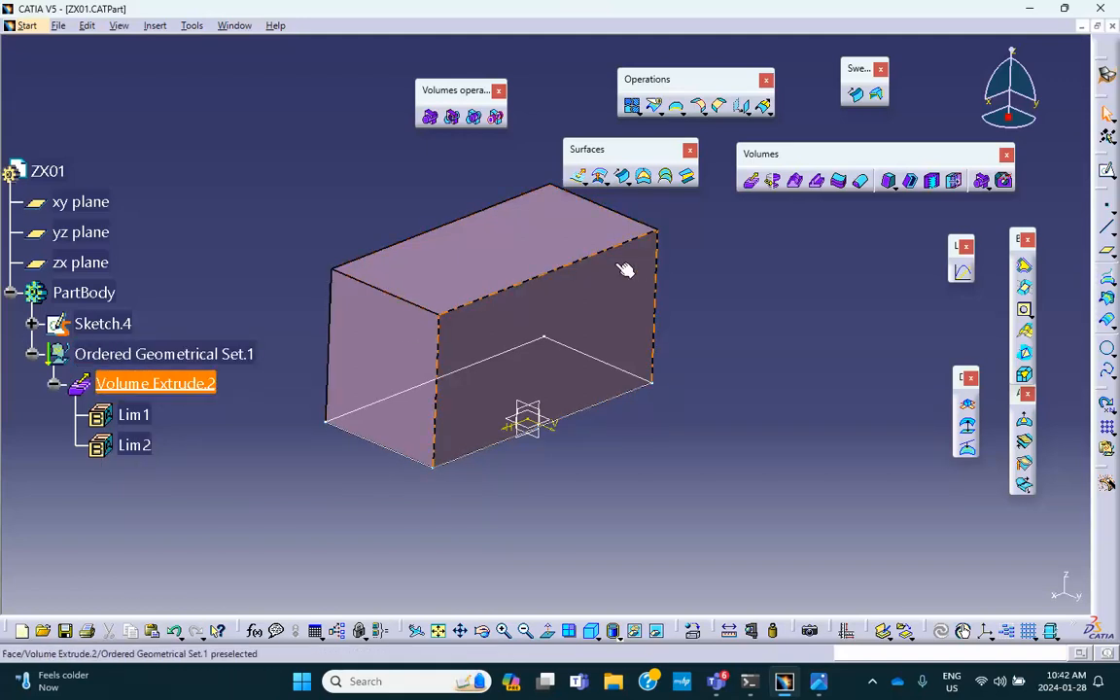
pyautogui.doubleClick(155, 384)
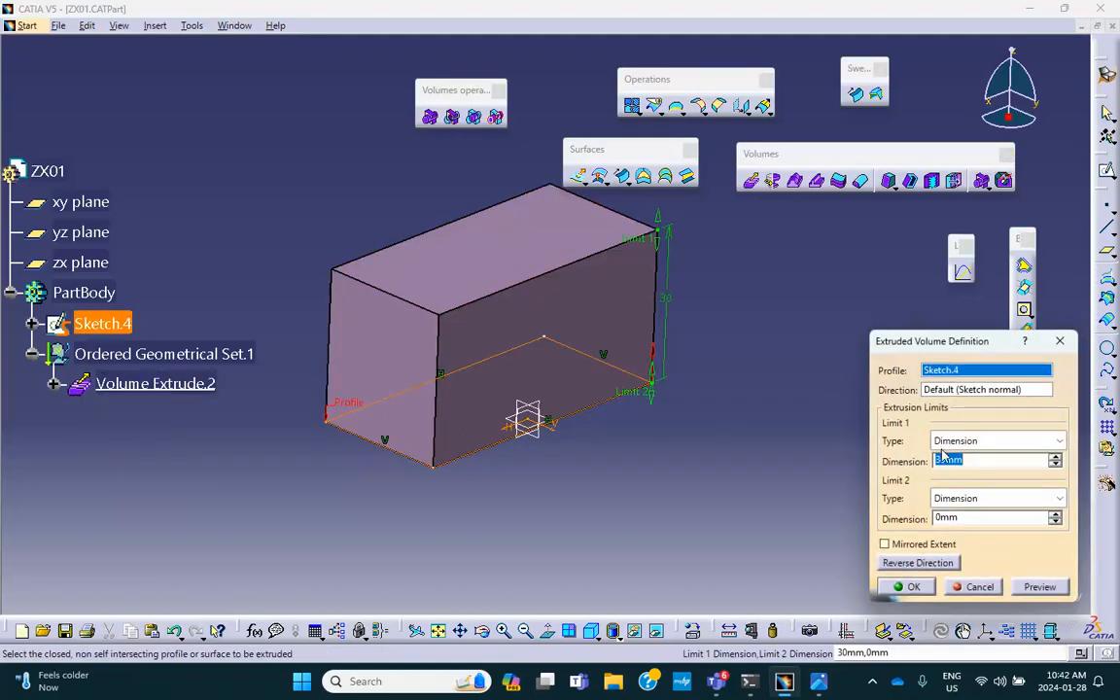
pyautogui.click(913, 588)
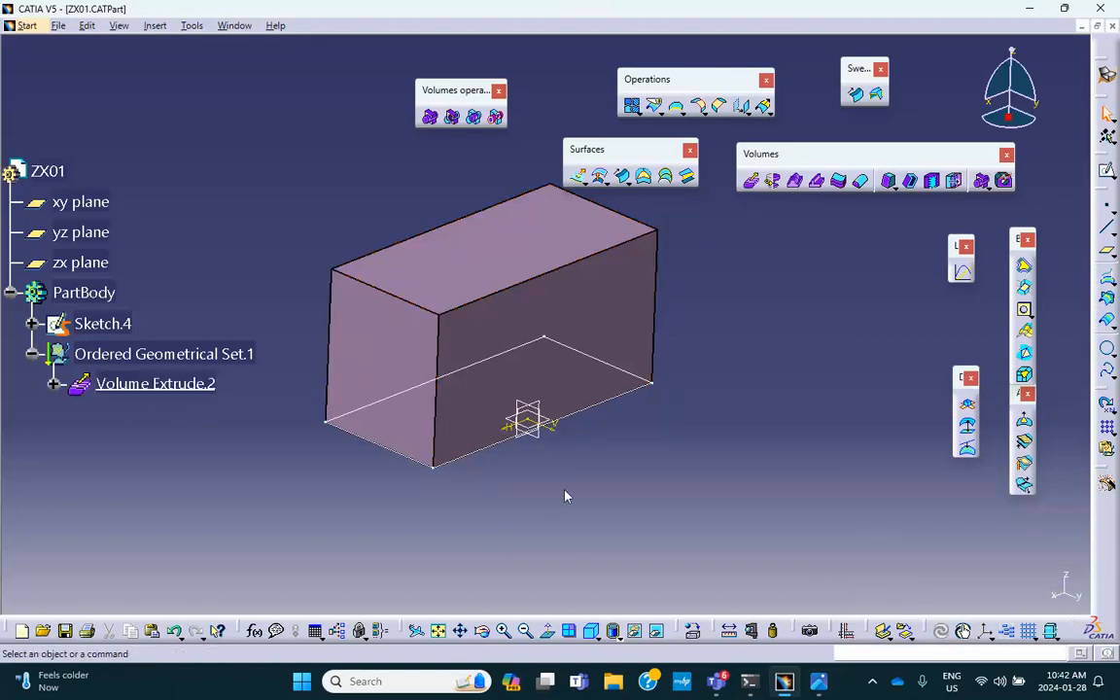
# Step: Sketch a slanted line on the zx plane crossing the box from above its top edge to below its base, and exit the sketch
pyautogui.moveTo(645, 450); pyautogui.dragTo(581, 377, button='middle')
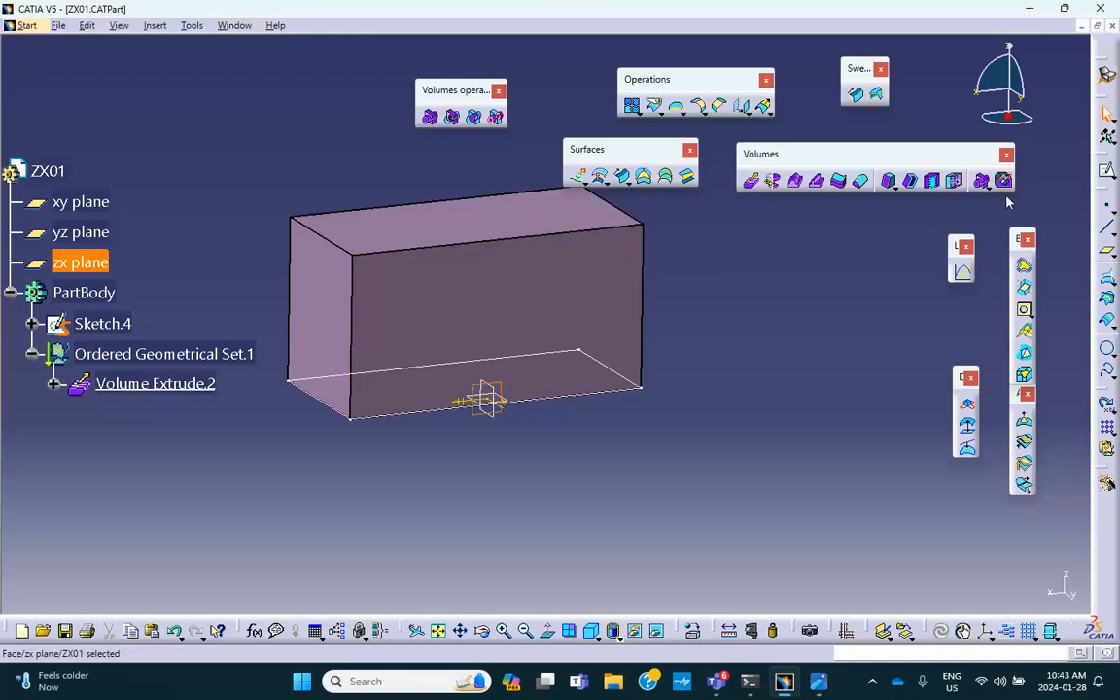
pyautogui.click(1107, 172)
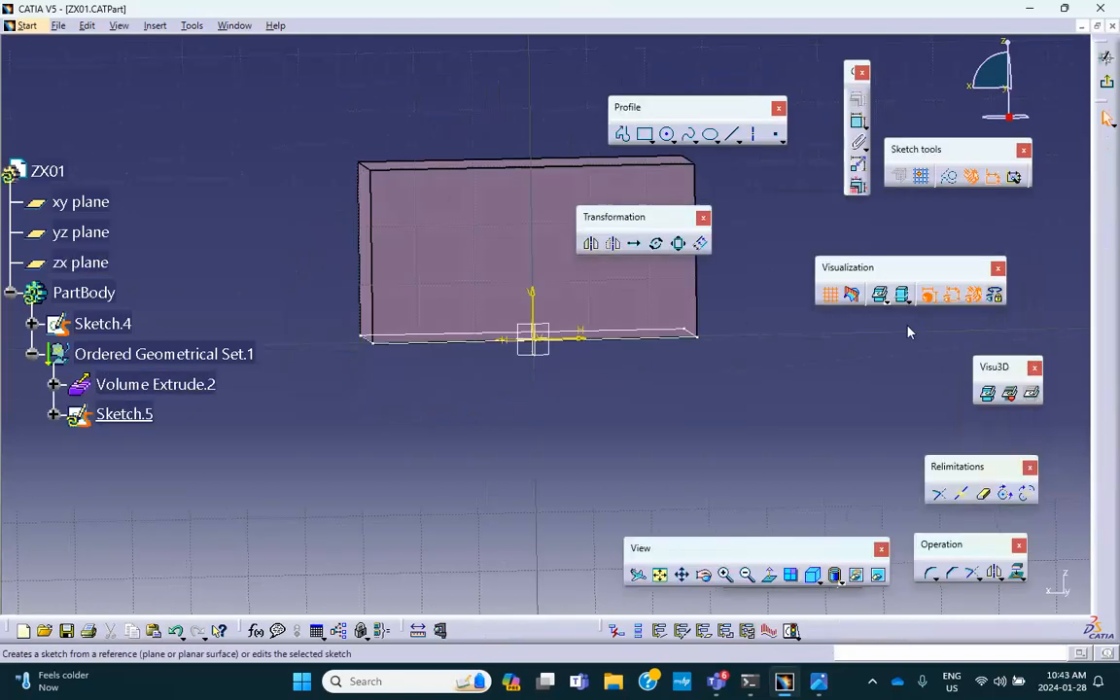
pyautogui.moveTo(726, 379); pyautogui.dragTo(609, 476, button='middle')
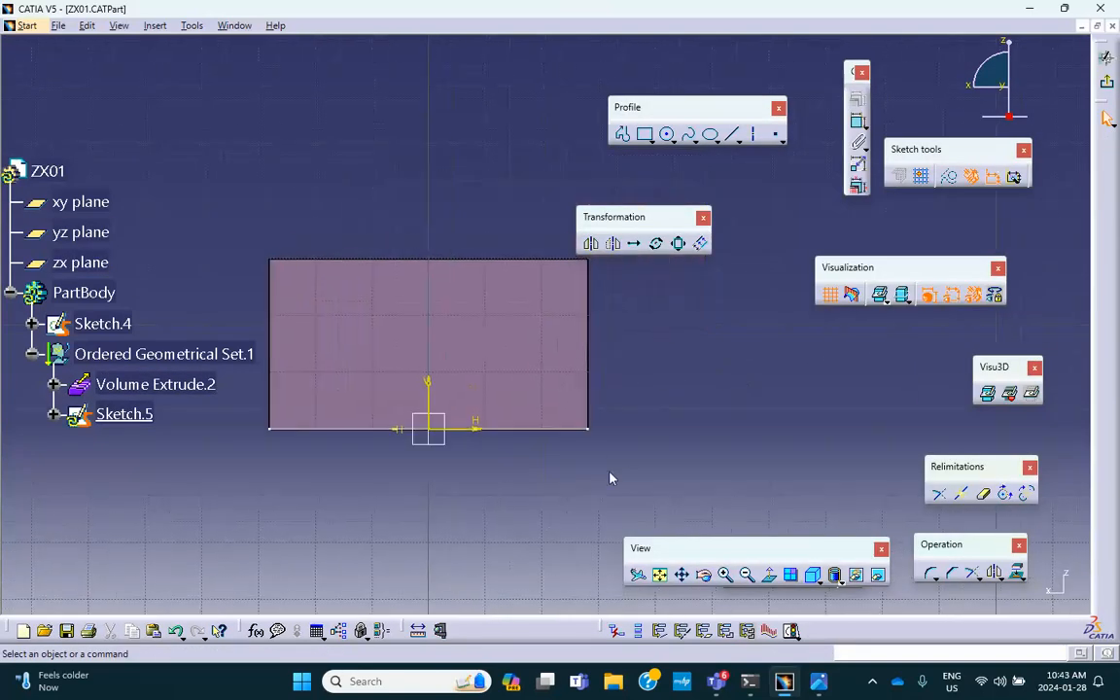
pyautogui.click(732, 135)
pyautogui.click(326, 211)
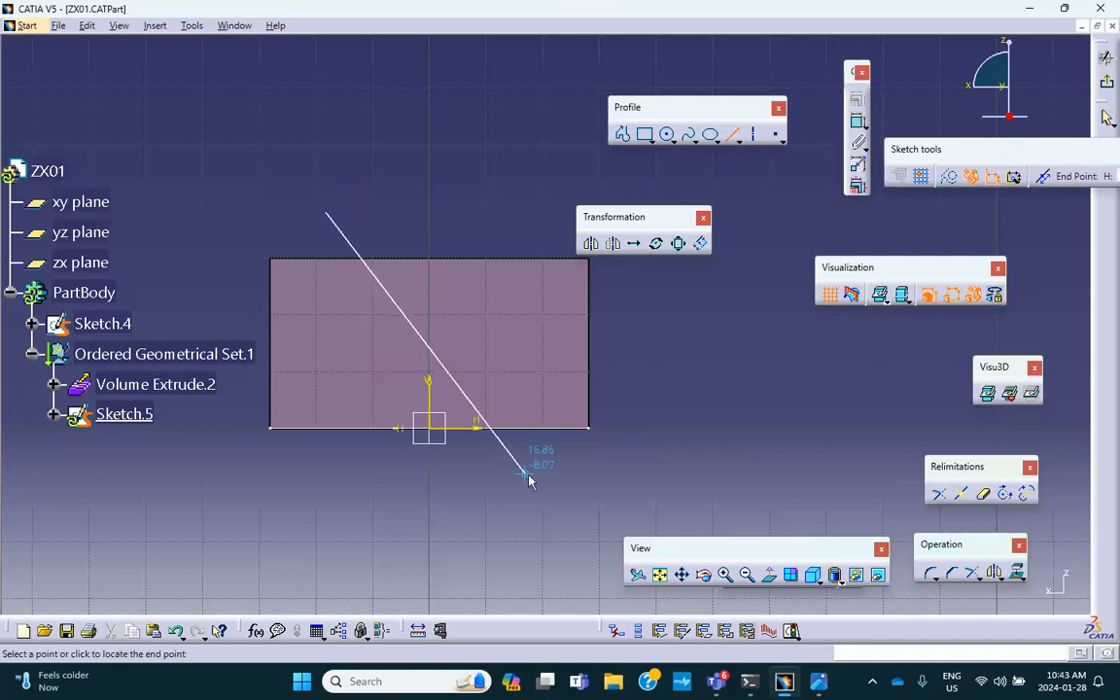
pyautogui.click(530, 480)
pyautogui.click(1107, 118)
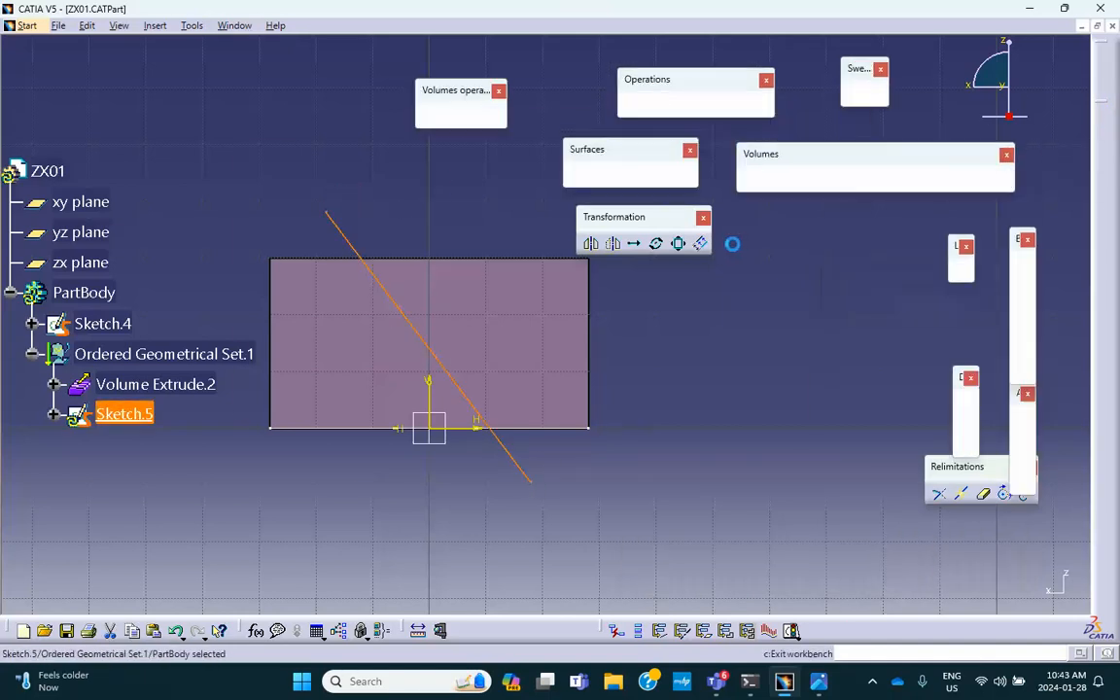
# Step: Extrude the slanted line as a surface with a 30 mm limit and mirrored extent
pyautogui.moveTo(705, 267); pyautogui.dragTo(703, 335, button='middle')
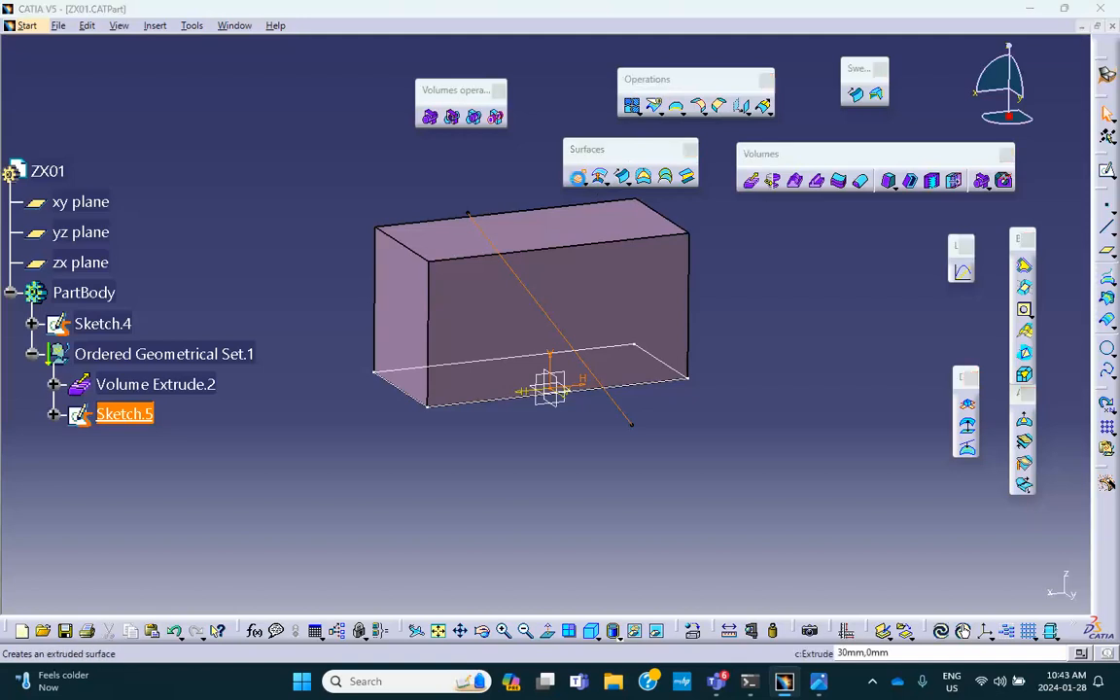
pyautogui.click(577, 176)
pyautogui.moveTo(574, 340); pyautogui.dragTo(739, 279, button='middle')
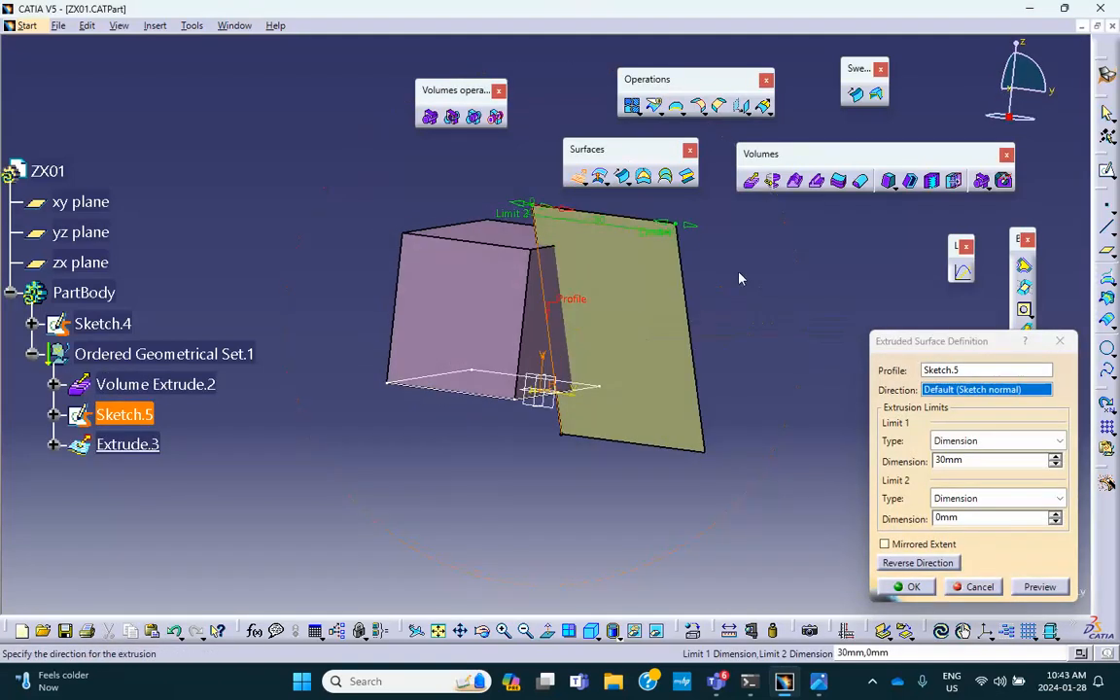
pyautogui.click(885, 551)
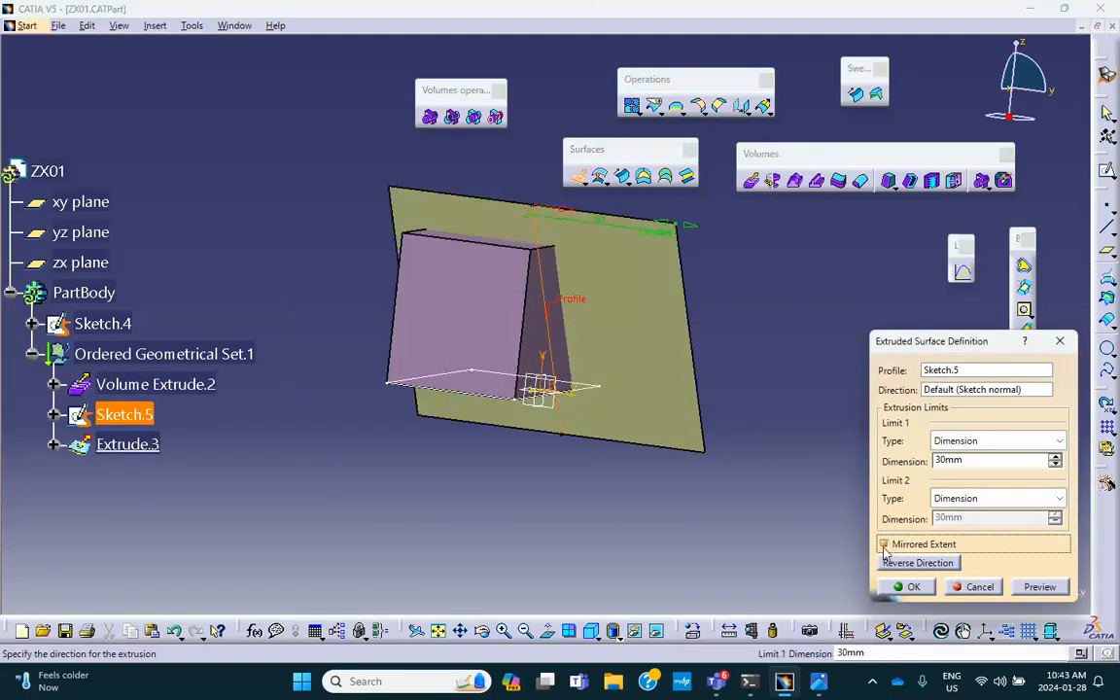
pyautogui.click(912, 587)
# Step: Split the extruded volume using the slanted surface as the cutting element
pyautogui.moveTo(795, 455); pyautogui.dragTo(708, 292, button='middle')
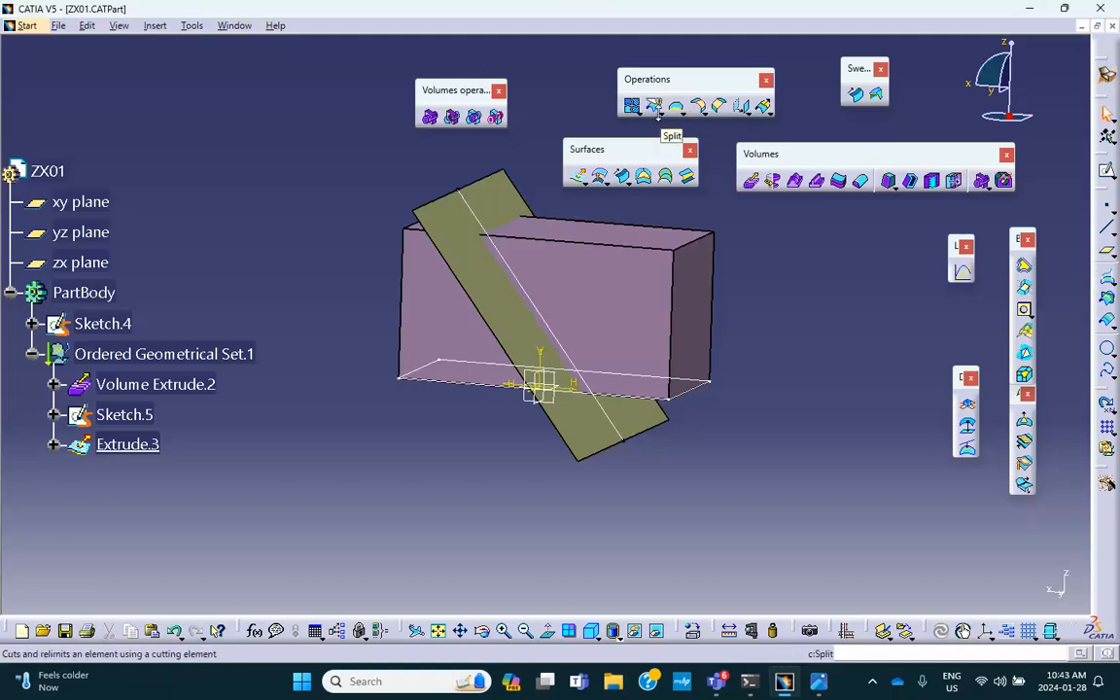
pyautogui.click(655, 108)
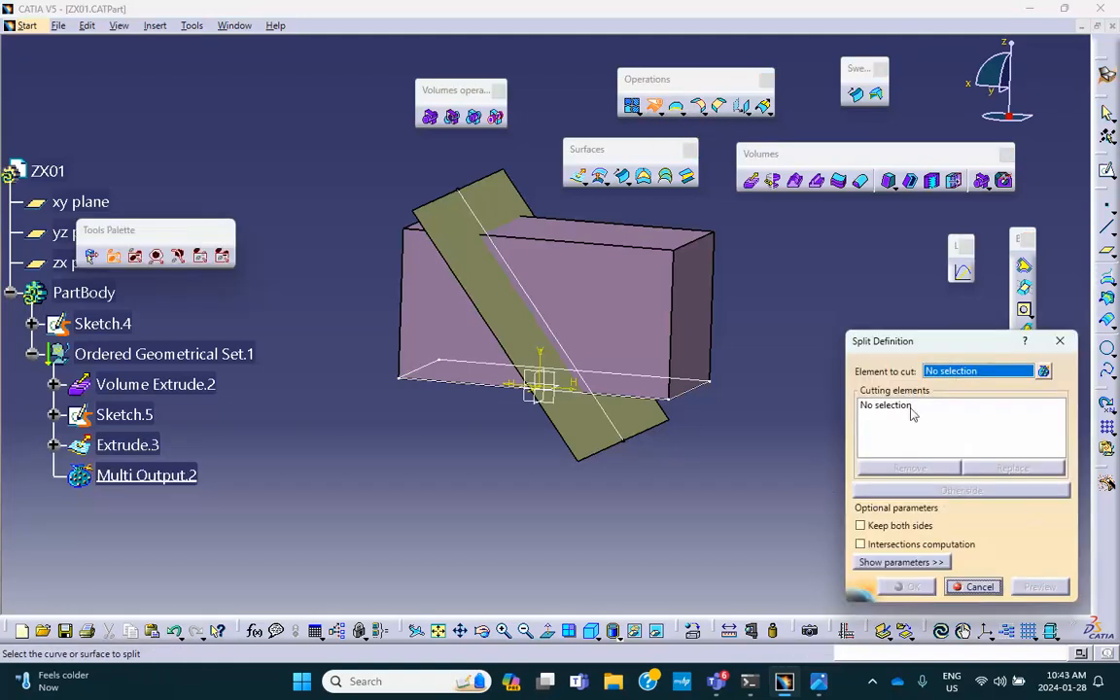
pyautogui.click(640, 301)
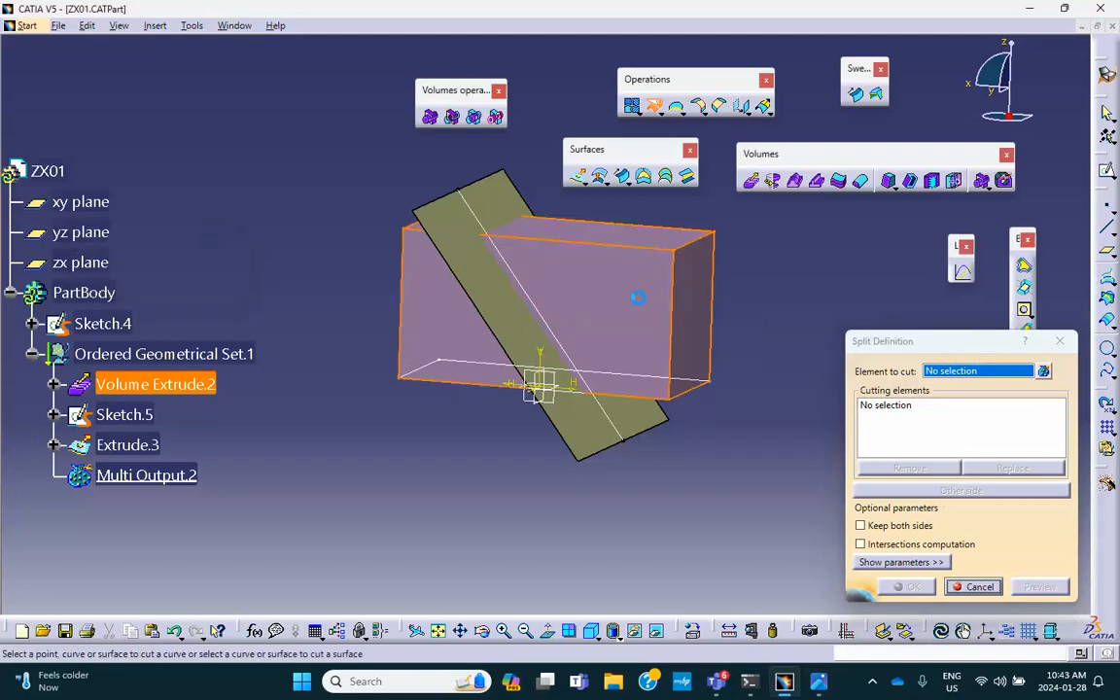
pyautogui.click(498, 297)
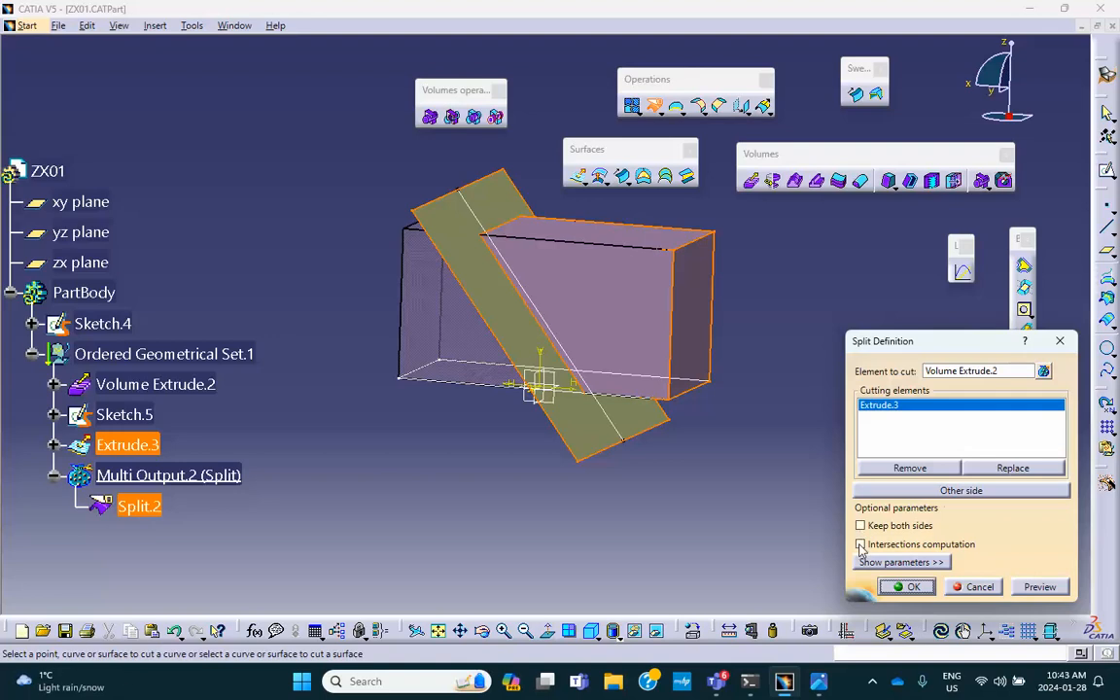
pyautogui.click(902, 588)
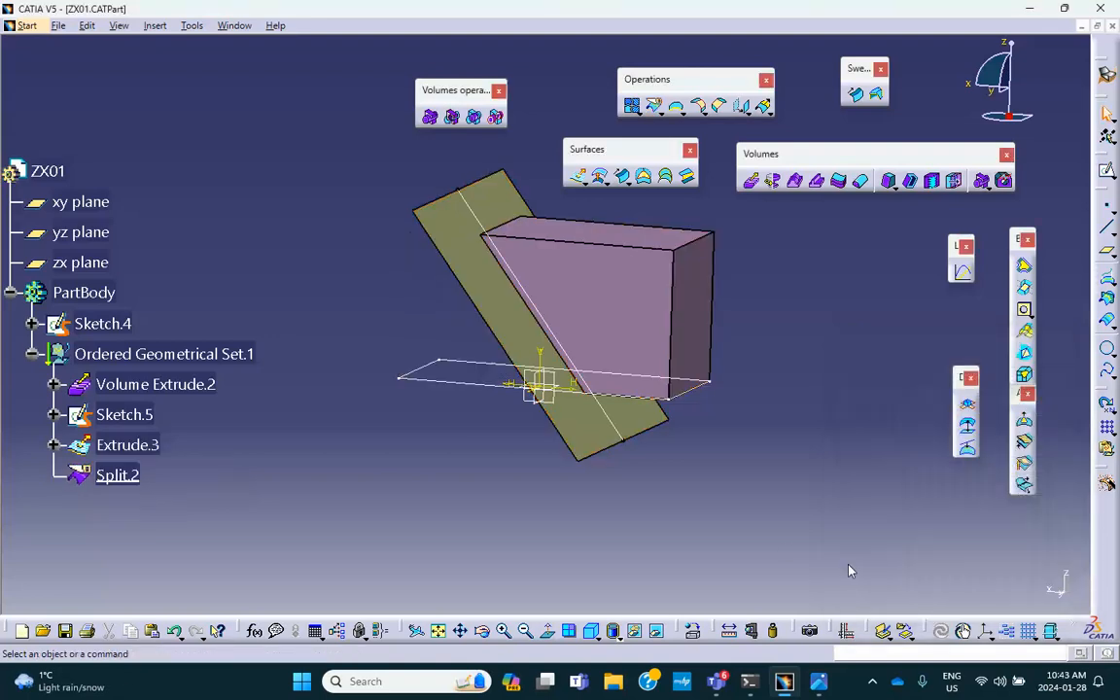
# Step: Hide the slanted extruded surface and examine the split volume
pyautogui.rightClick(460, 228)
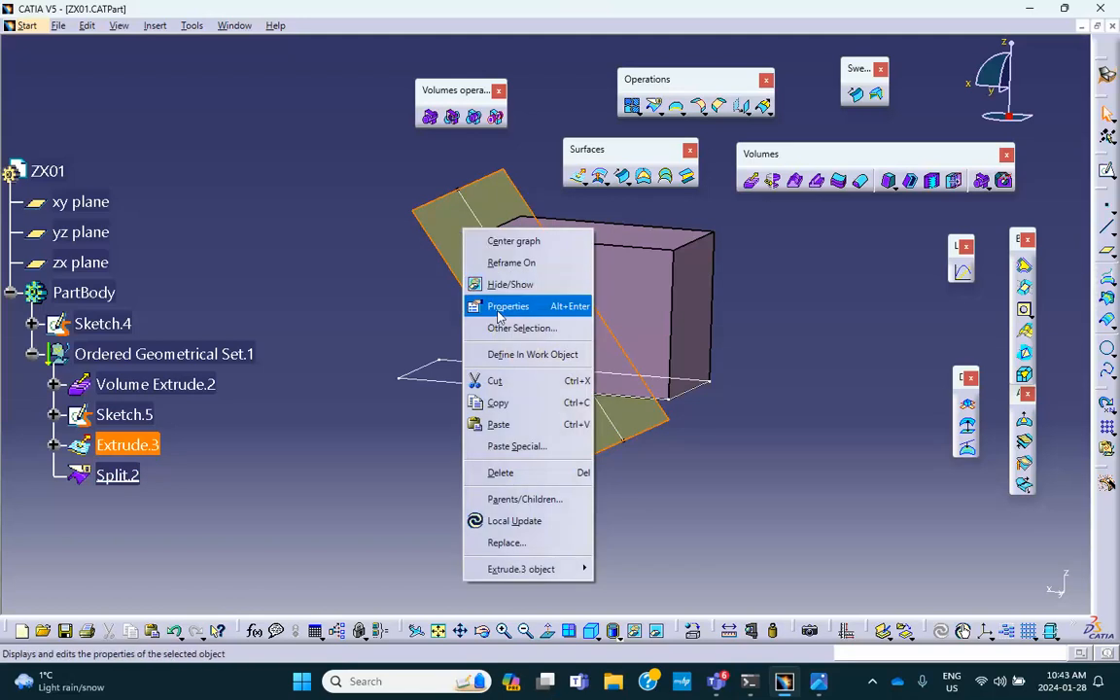
pyautogui.click(498, 285)
pyautogui.moveTo(445, 528); pyautogui.dragTo(406, 433, button='middle')
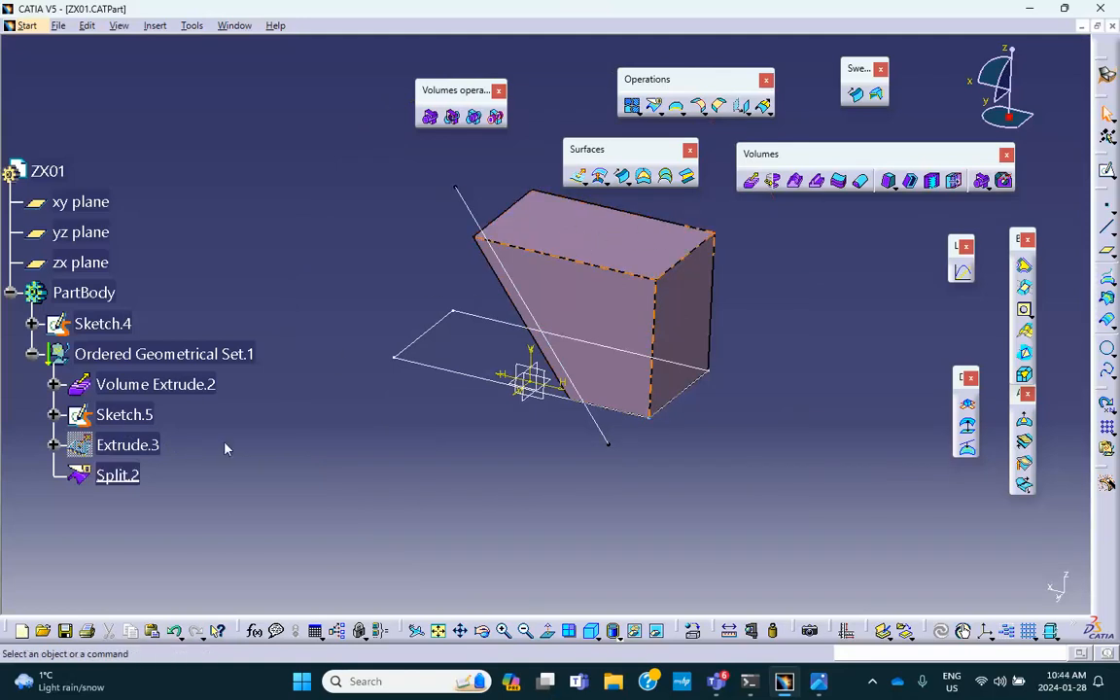
# Step: Undo the hiding of the slanted surface and the split of the volume
pyautogui.write('zz')
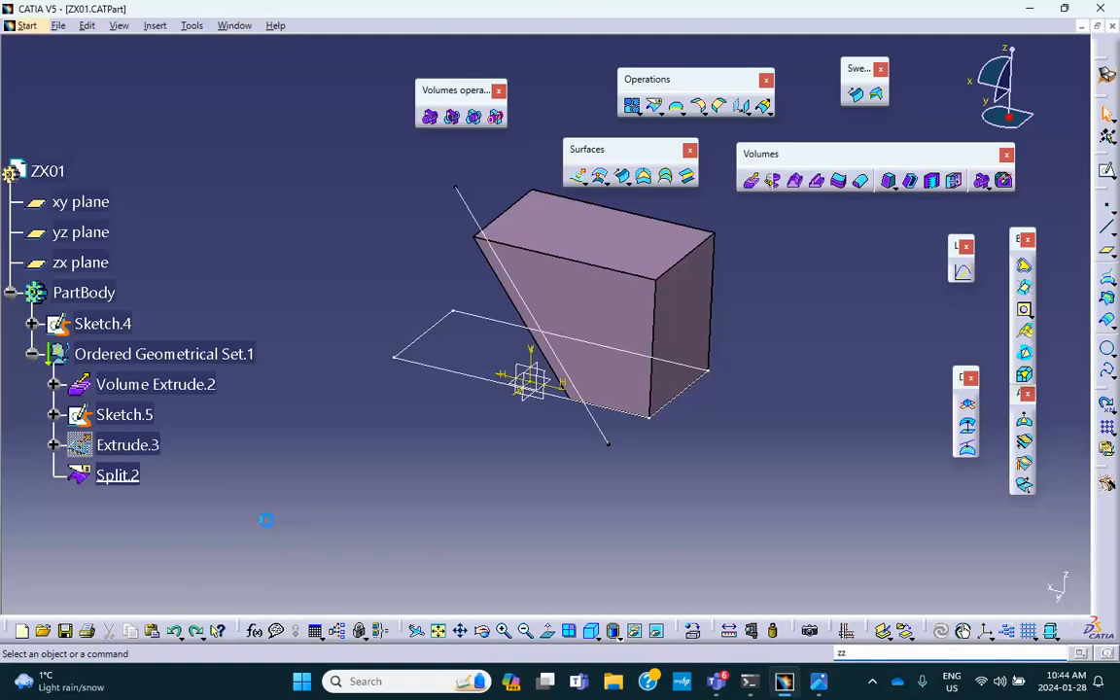
pyautogui.hotkey('ctrl', 'z')
pyautogui.click(270, 528)
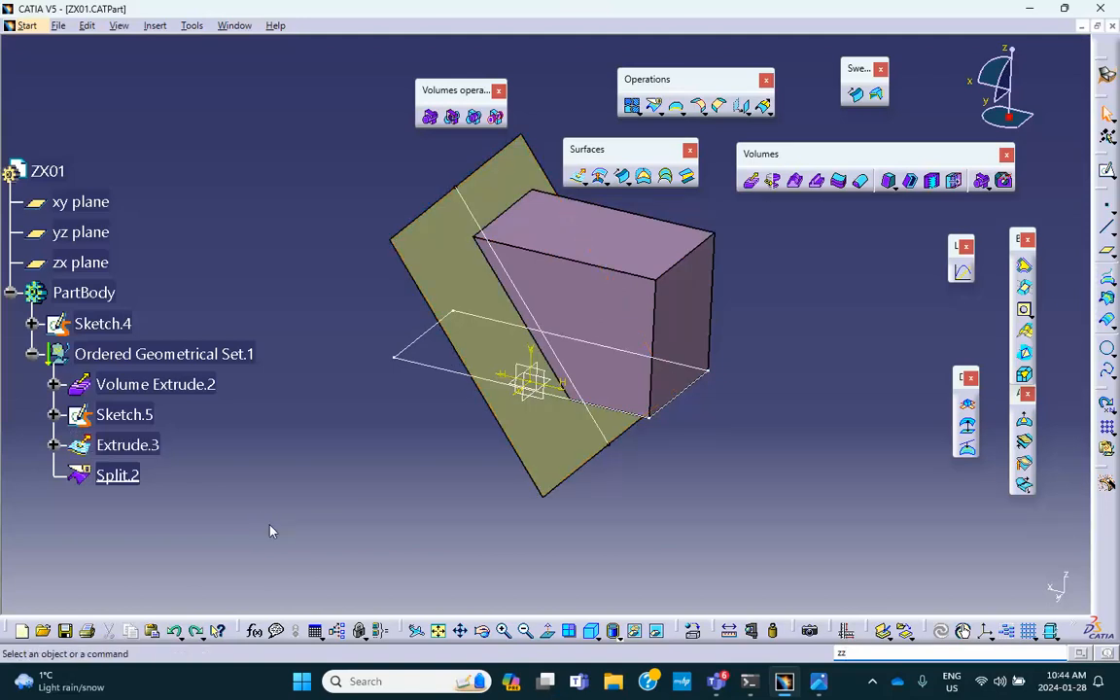
pyautogui.hotkey('ctrl', 'z')
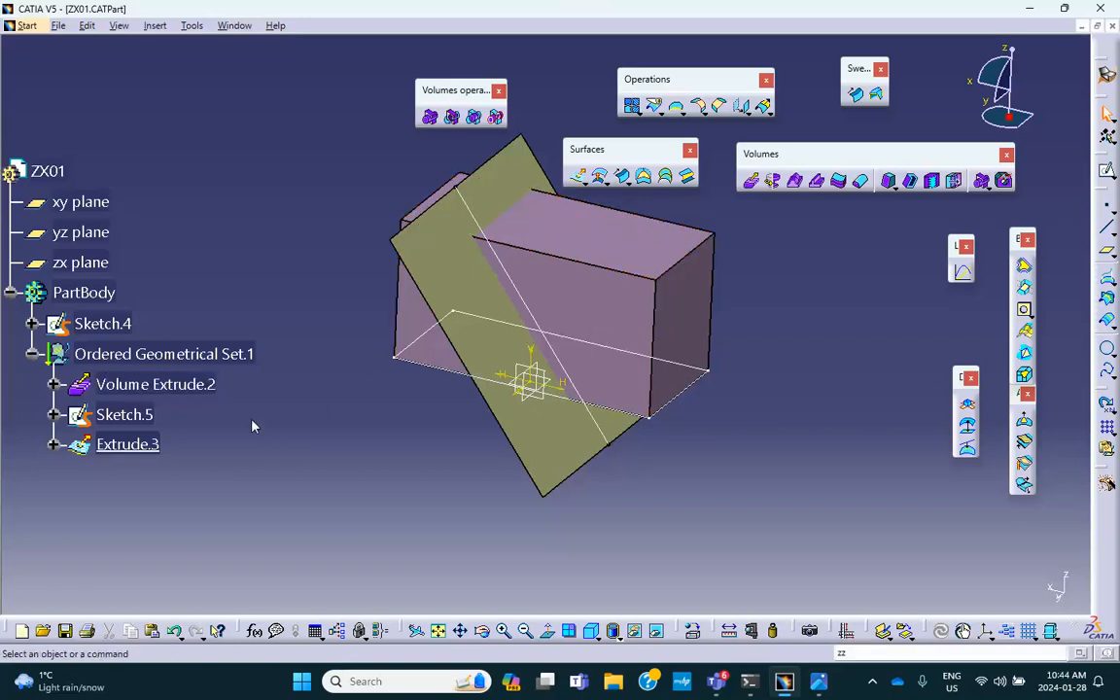
# Step: Sketch a rectangle inside the outline of the extruded volume's top face and finish the sketch
pyautogui.click(580, 232)
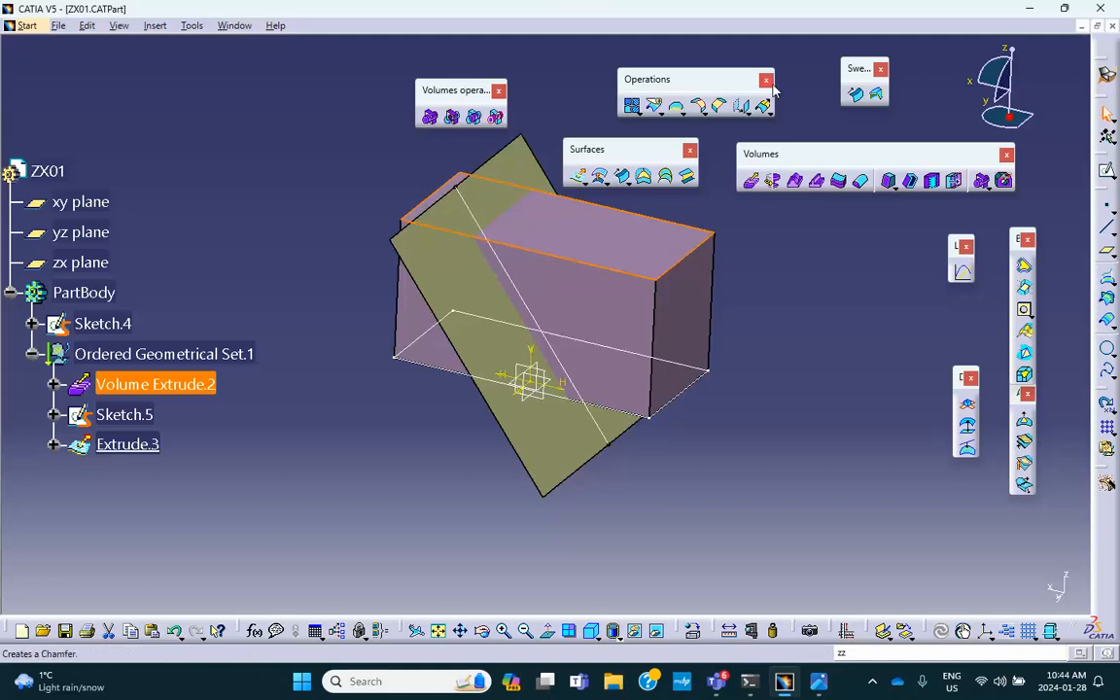
pyautogui.click(1107, 171)
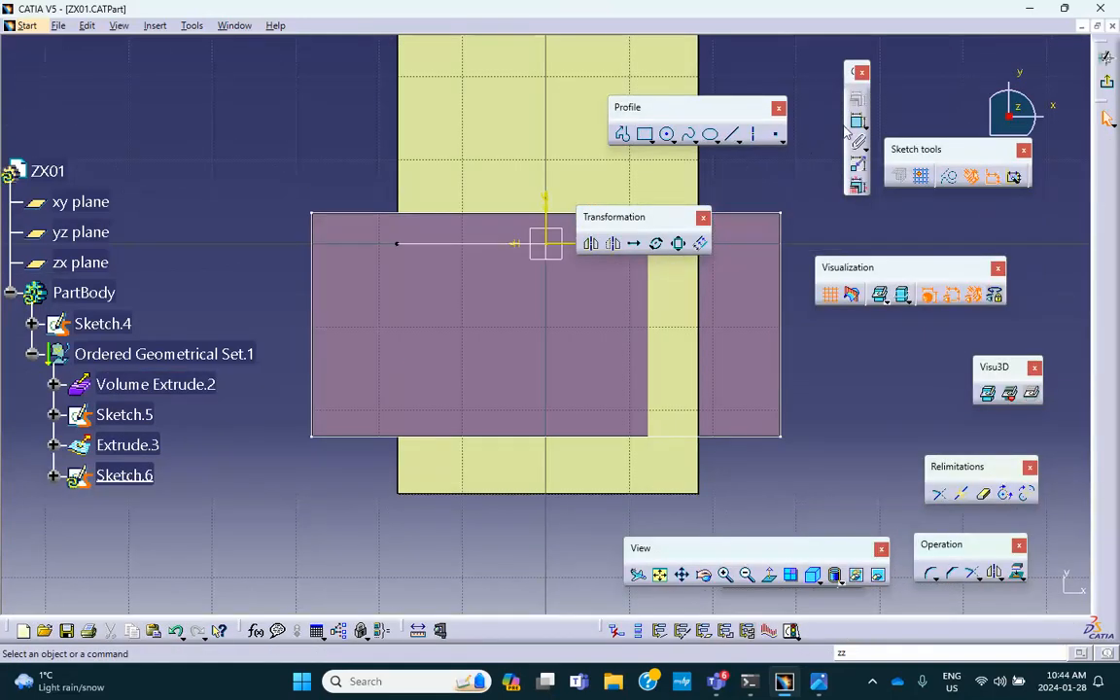
pyautogui.moveTo(740, 294); pyautogui.dragTo(655, 352, button='middle')
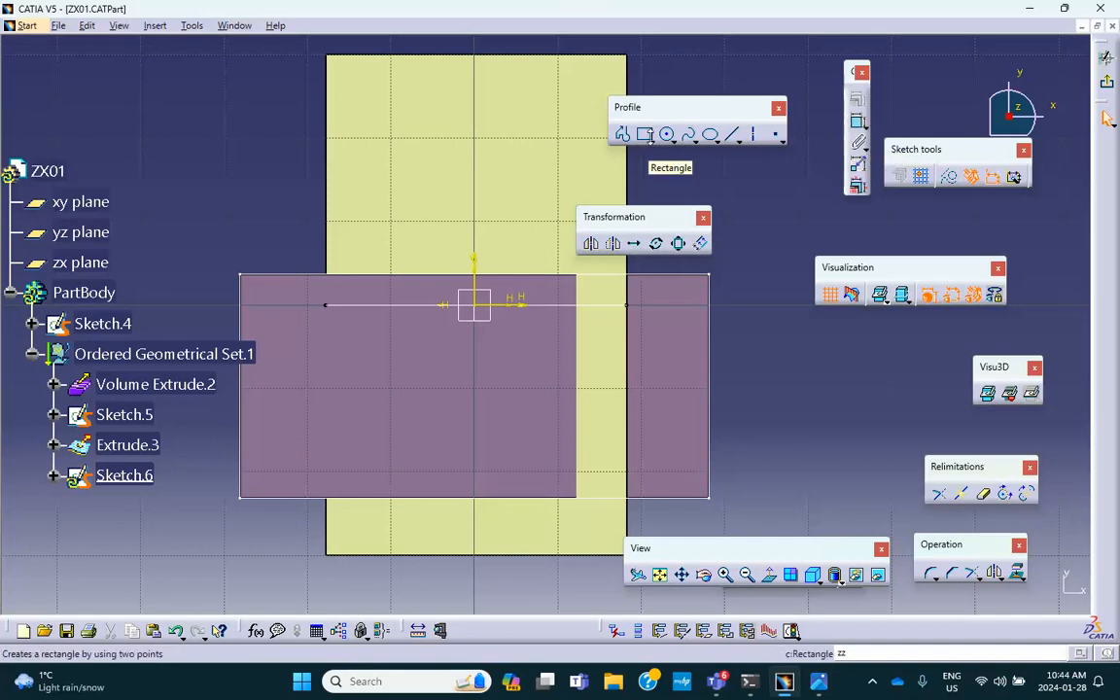
pyautogui.click(638, 141)
pyautogui.click(264, 293)
pyautogui.click(551, 470)
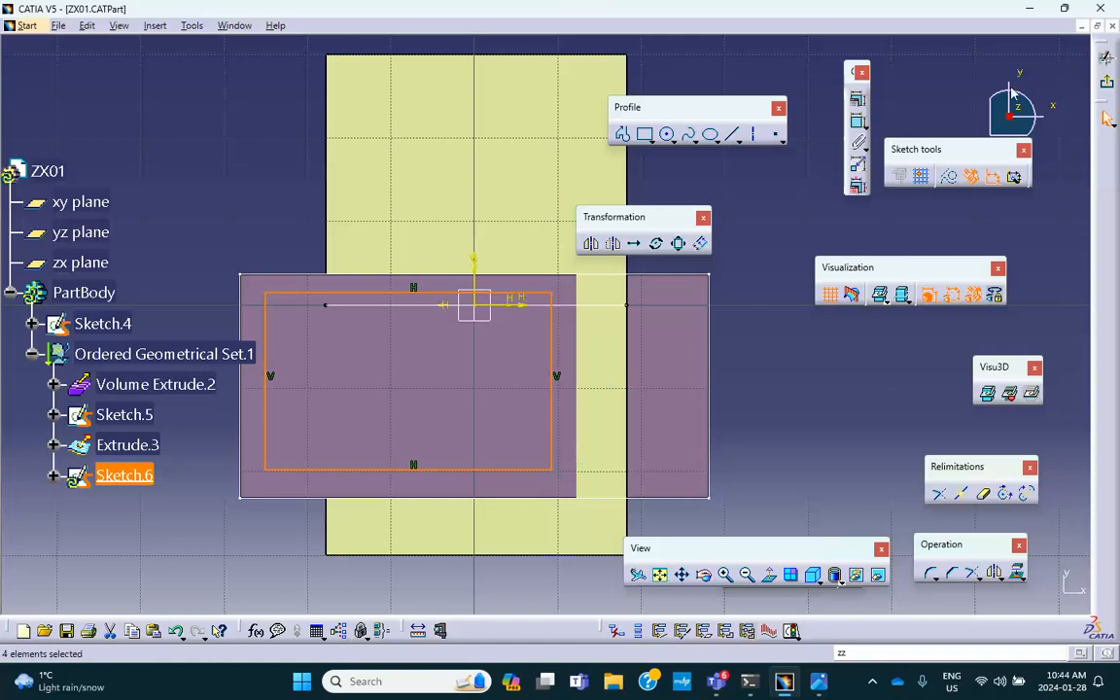
pyautogui.click(1109, 86)
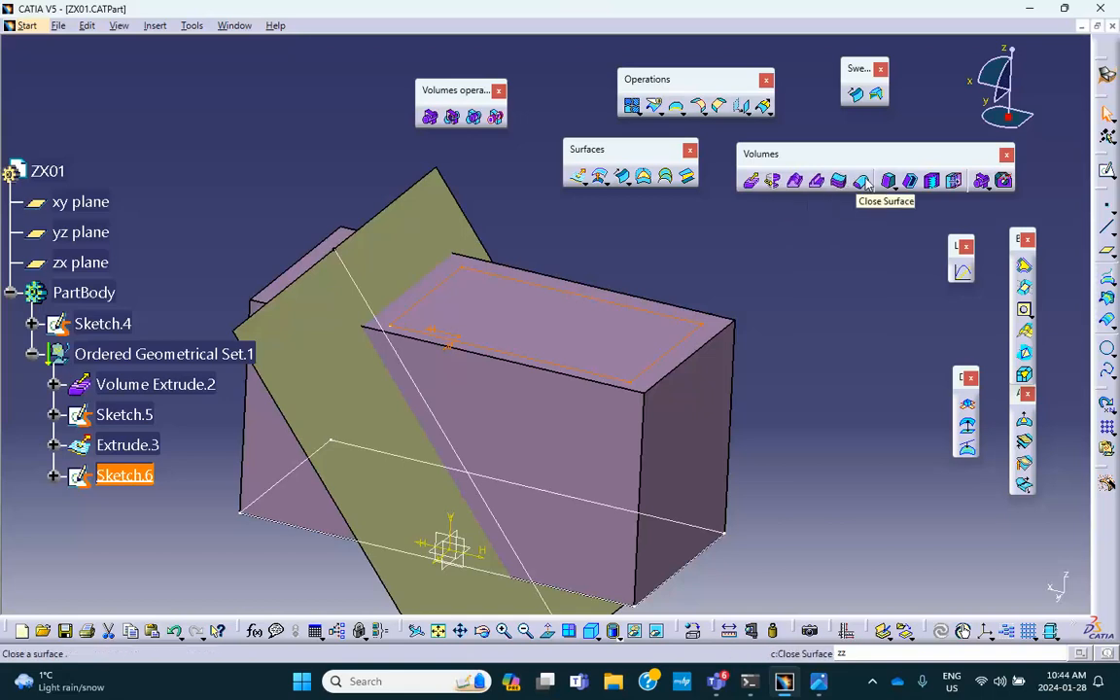
# Step: Delete the rectangle sketch from the volume's top face
pyautogui.moveTo(746, 277); pyautogui.dragTo(652, 254, button='middle')
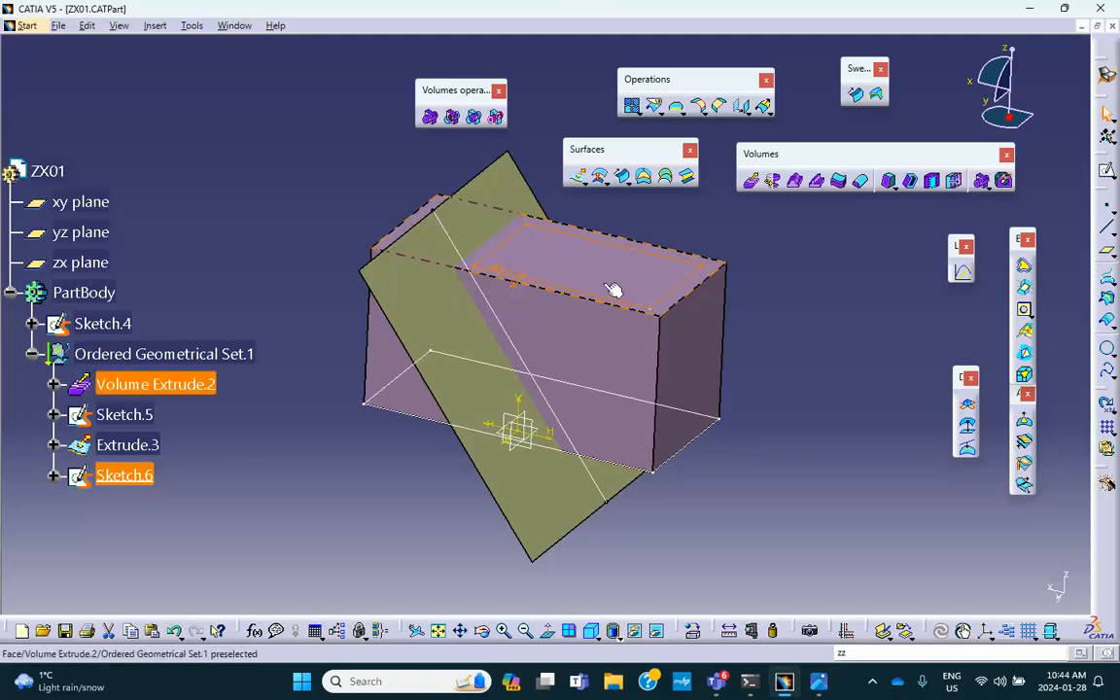
pyautogui.rightClick(112, 474)
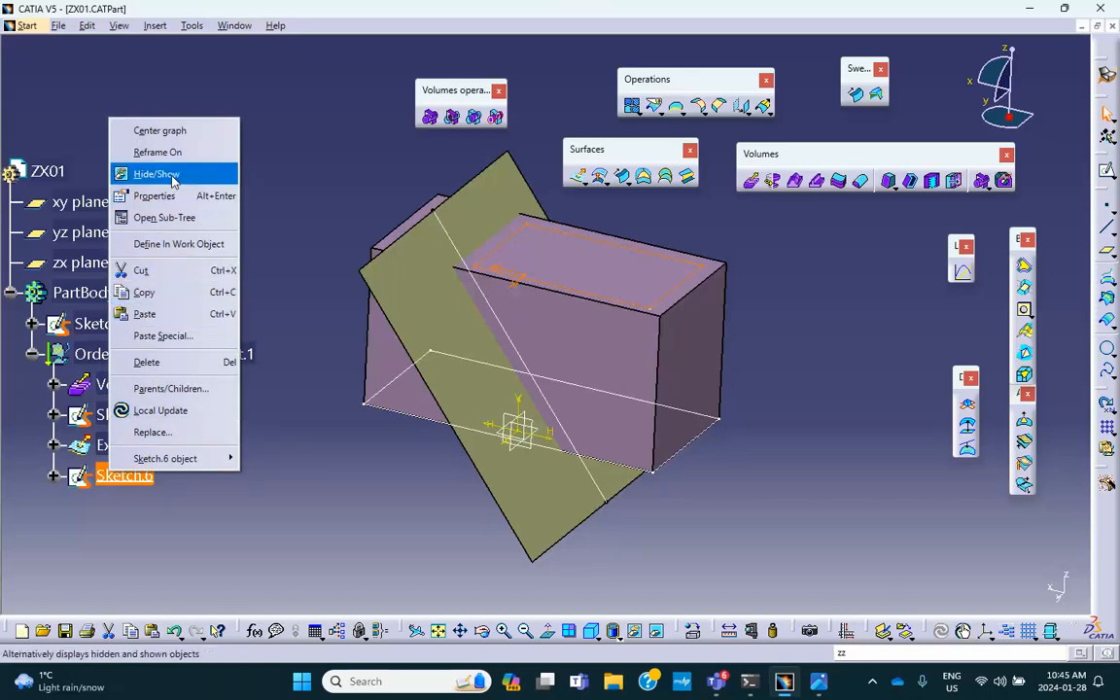
pyautogui.click(176, 368)
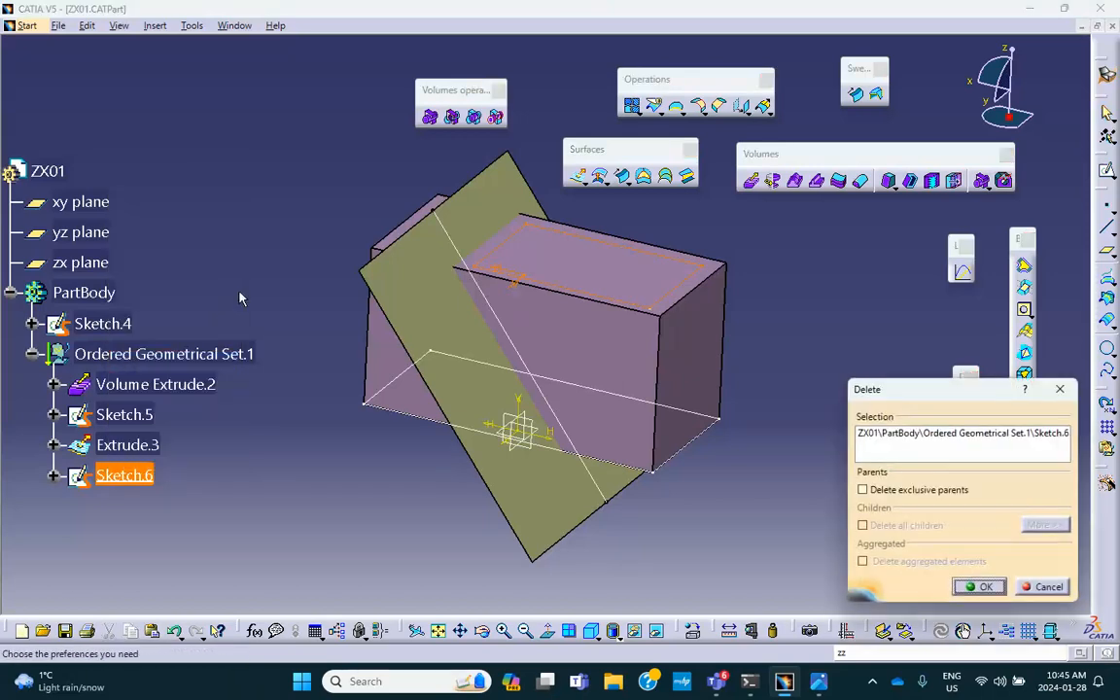
pyautogui.click(982, 586)
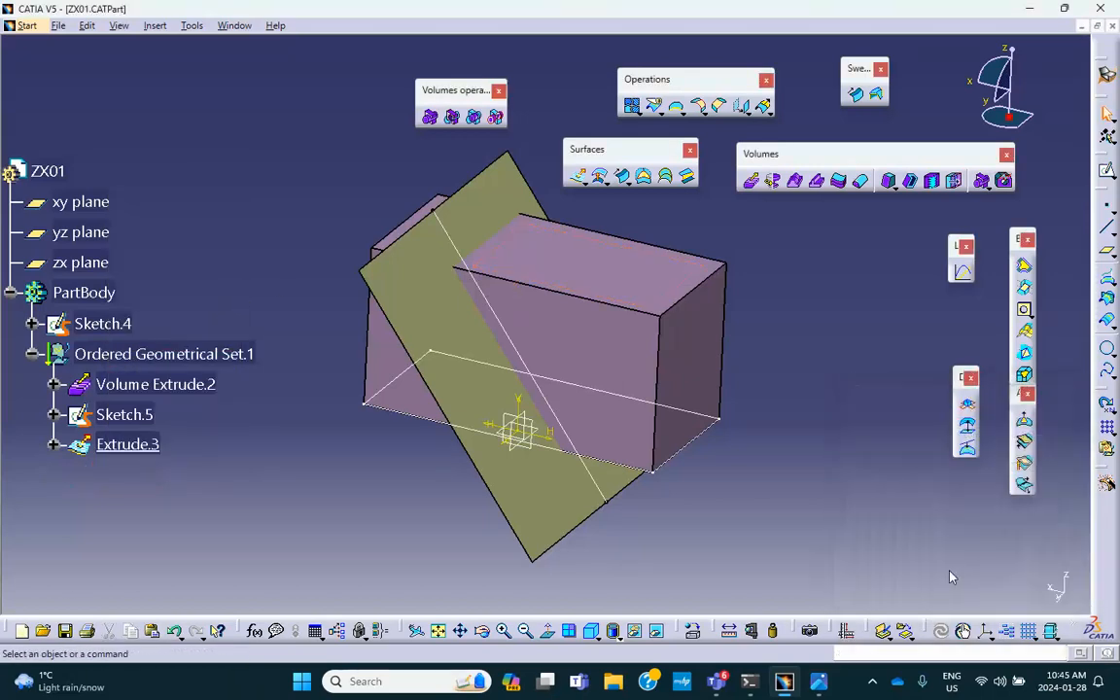
# Step: Shell the extruded volume with its top face removed and an inside thickness of 10 mm
pyautogui.click(911, 181)
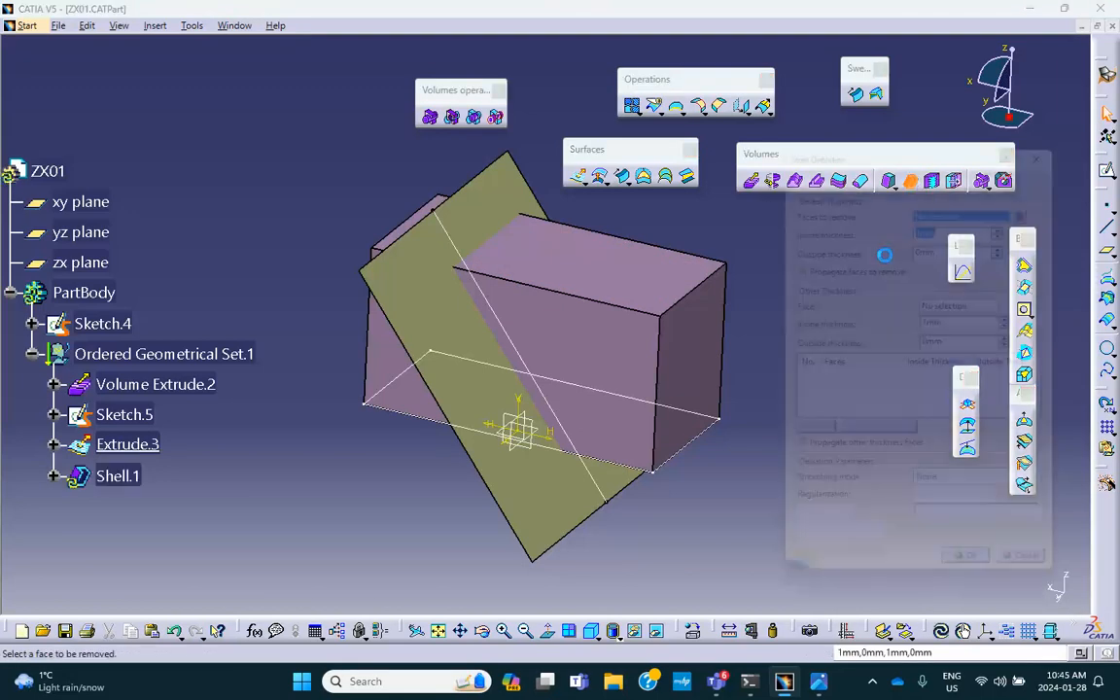
pyautogui.click(633, 283)
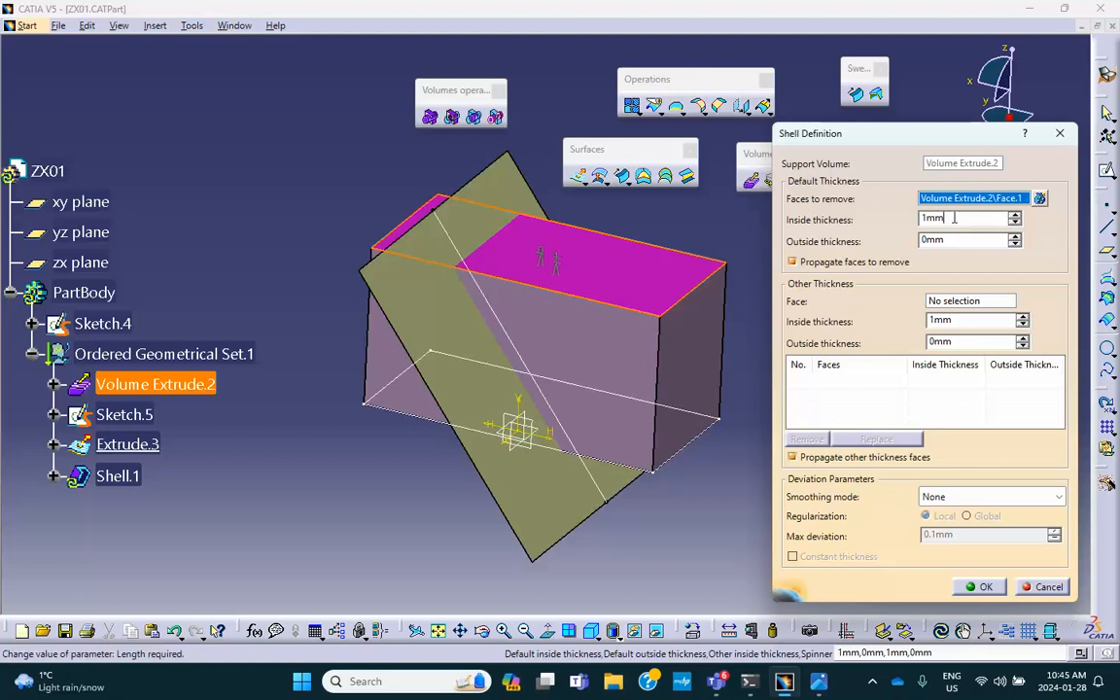
pyautogui.write('10')
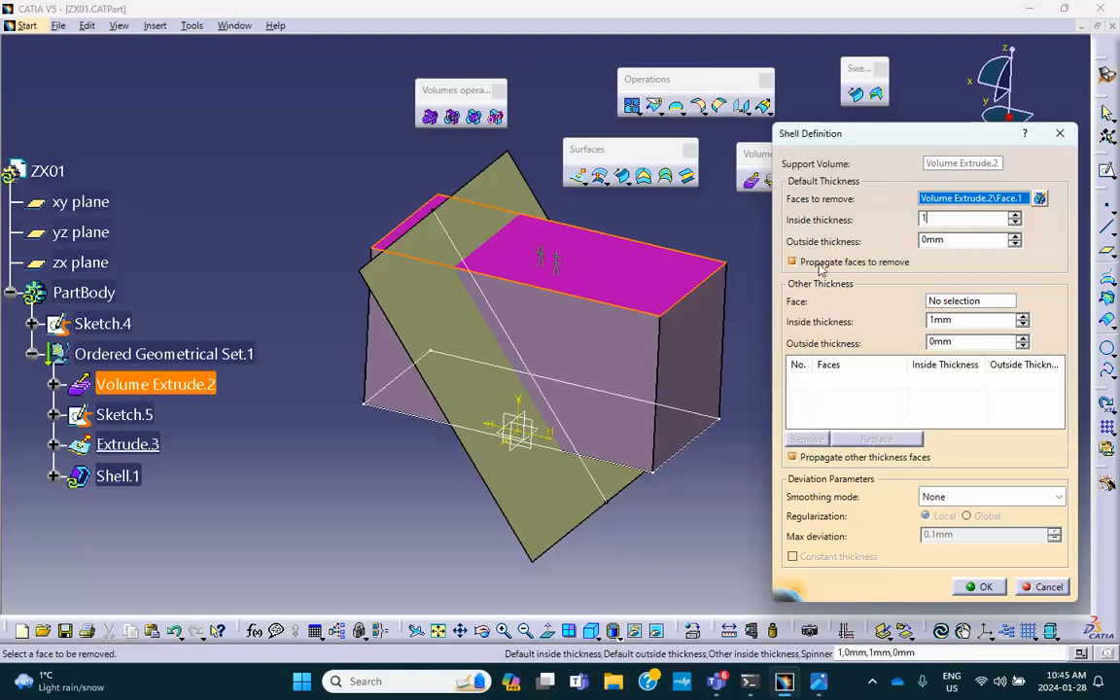
pyautogui.click(988, 591)
# Step: Set the shell's default inside thickness to 2 mm
pyautogui.doubleClick(117, 474)
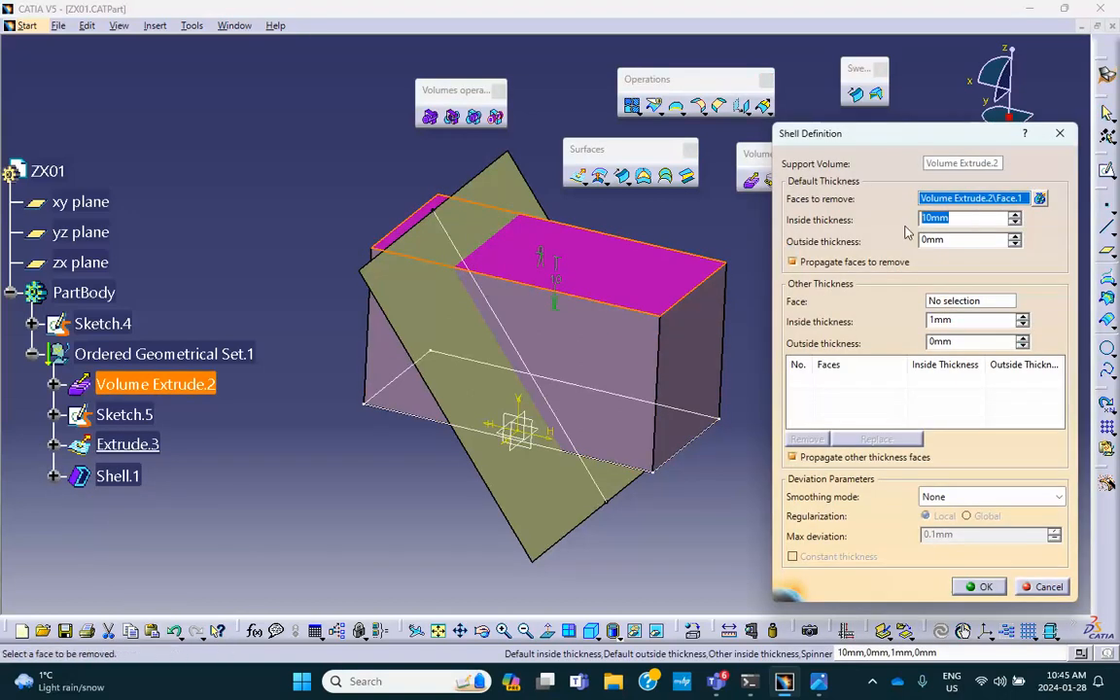
pyautogui.write('2')
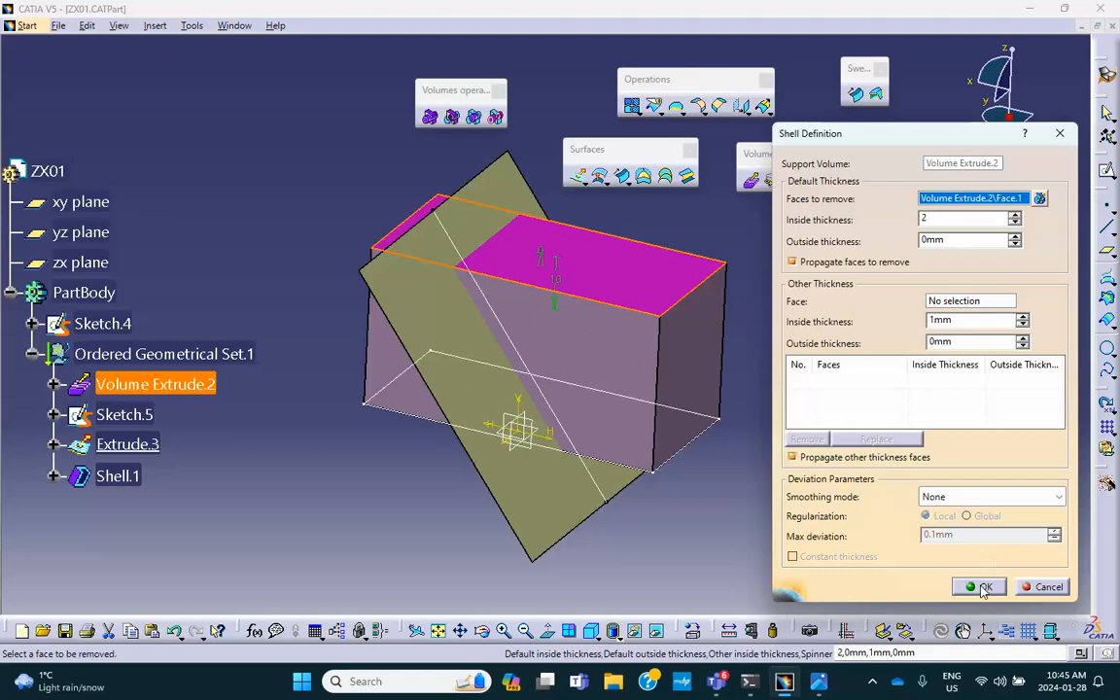
pyautogui.click(982, 587)
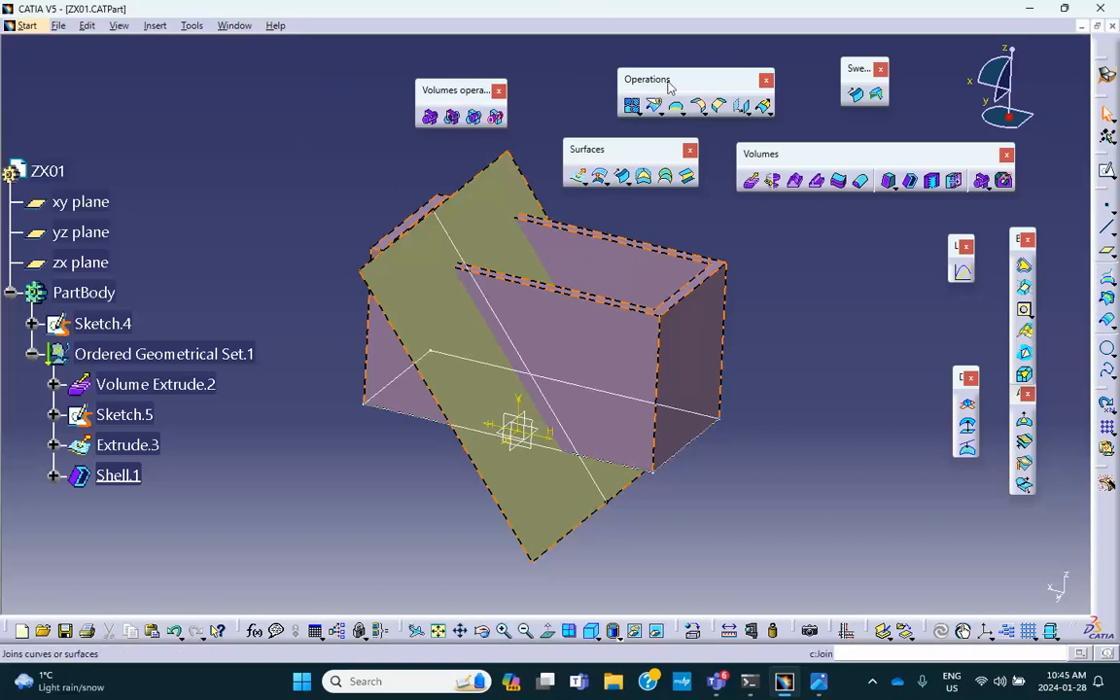
# Step: Split the shelled volume using the slanted surface as the cutting element
pyautogui.click(654, 107)
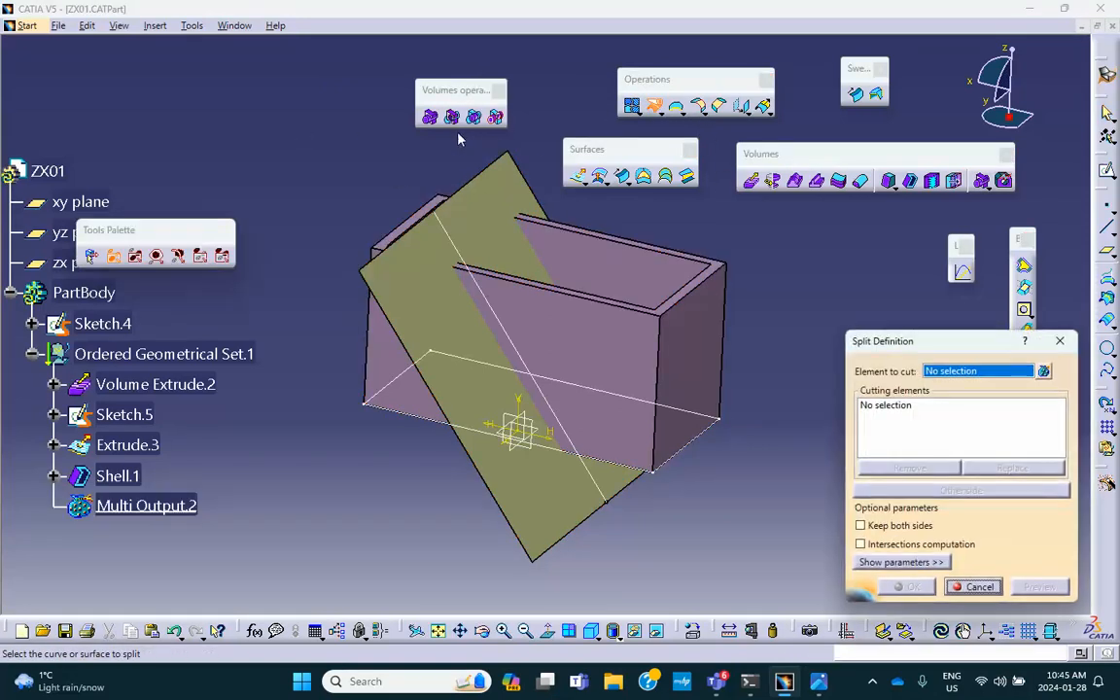
pyautogui.click(621, 359)
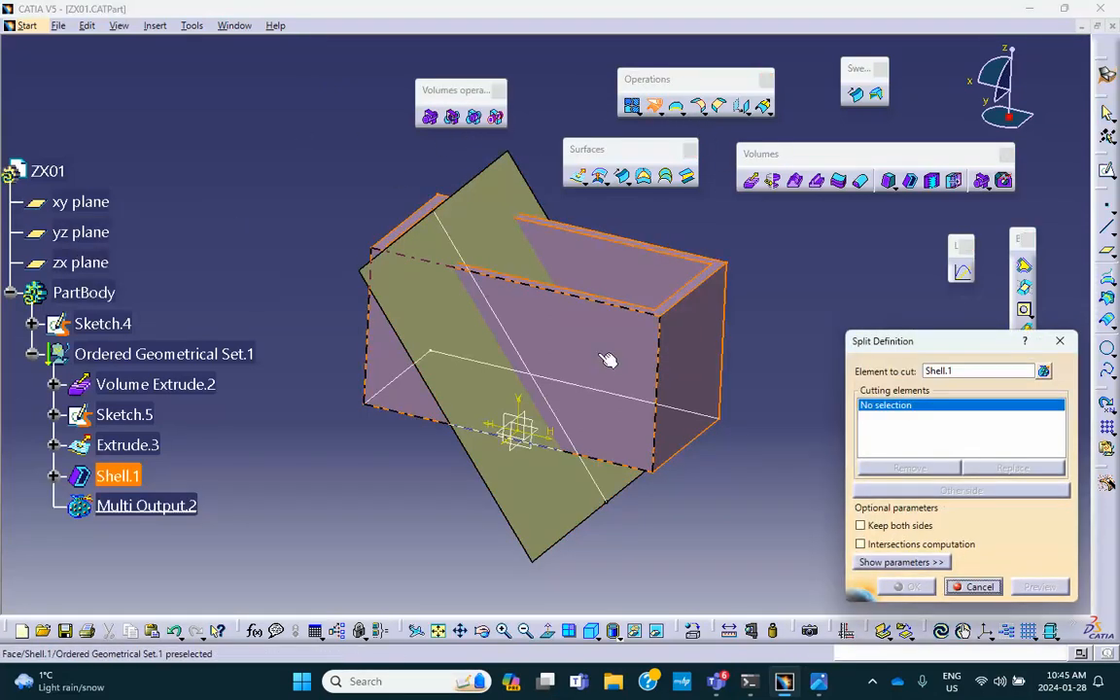
pyautogui.click(438, 317)
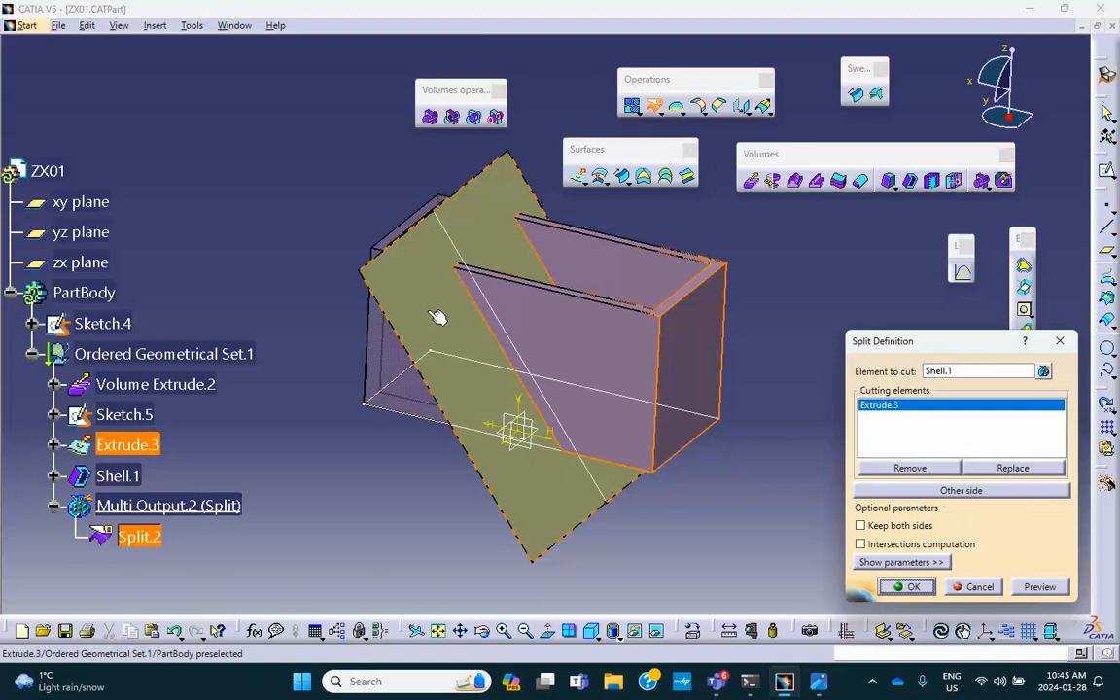
pyautogui.click(912, 589)
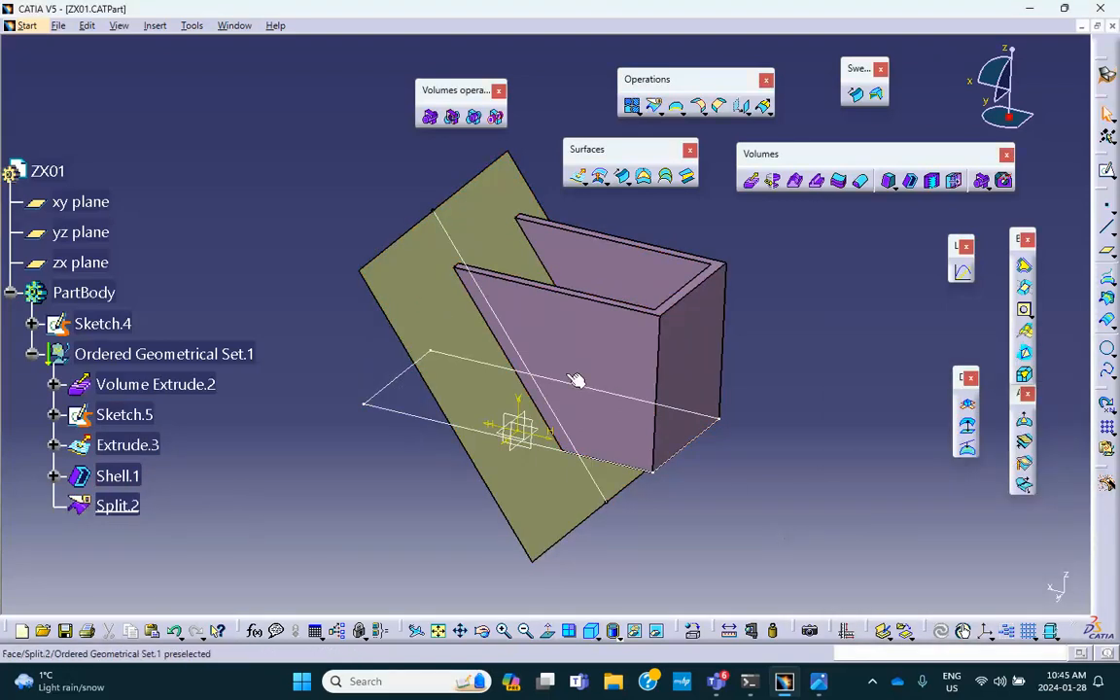
# Step: Hide the slanted extruded surface to examine the split shell
pyautogui.moveTo(553, 377); pyautogui.dragTo(535, 299, button='middle')
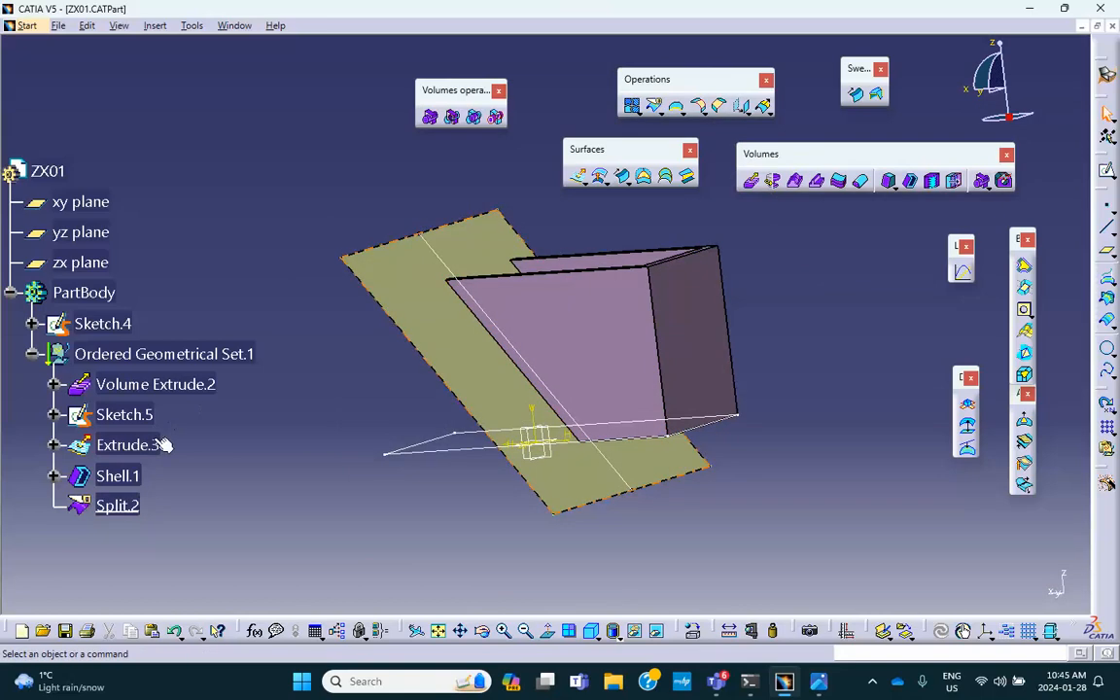
pyautogui.rightClick(408, 307)
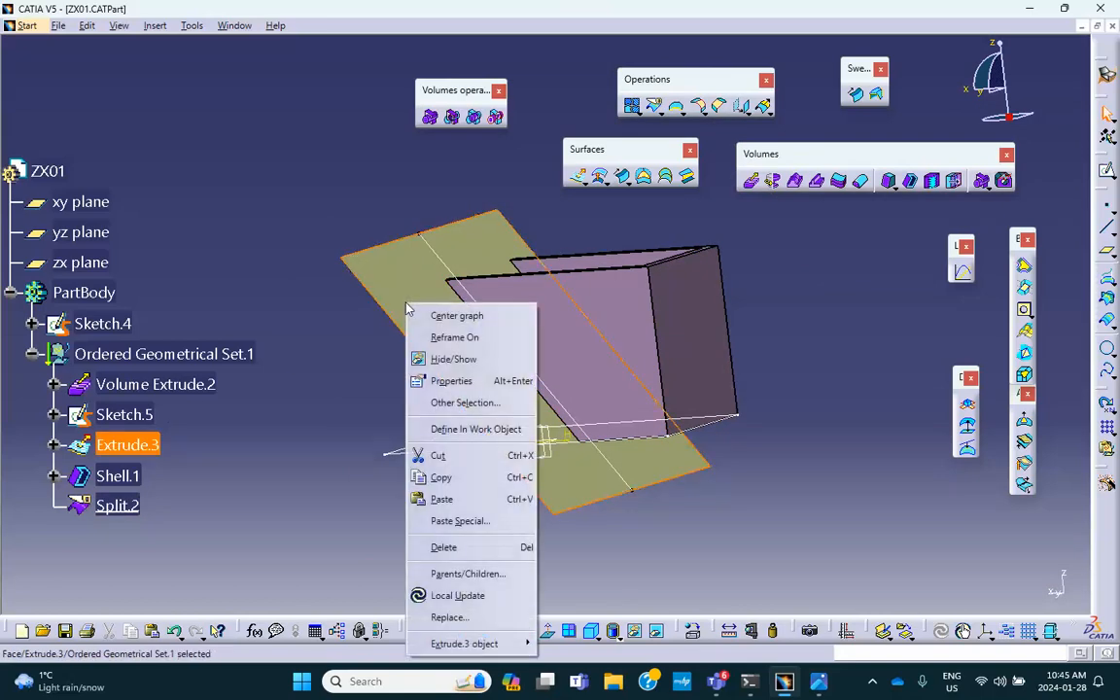
pyautogui.click(427, 359)
pyautogui.moveTo(427, 358)
pyautogui.mouseDown(button='middle')
pyautogui.moveTo(750, 315)
pyautogui.moveTo(778, 328)
pyautogui.moveTo(669, 371)
pyautogui.moveTo(490, 367)
pyautogui.moveTo(442, 340)
pyautogui.moveTo(425, 352)
pyautogui.mouseUp(button='middle')
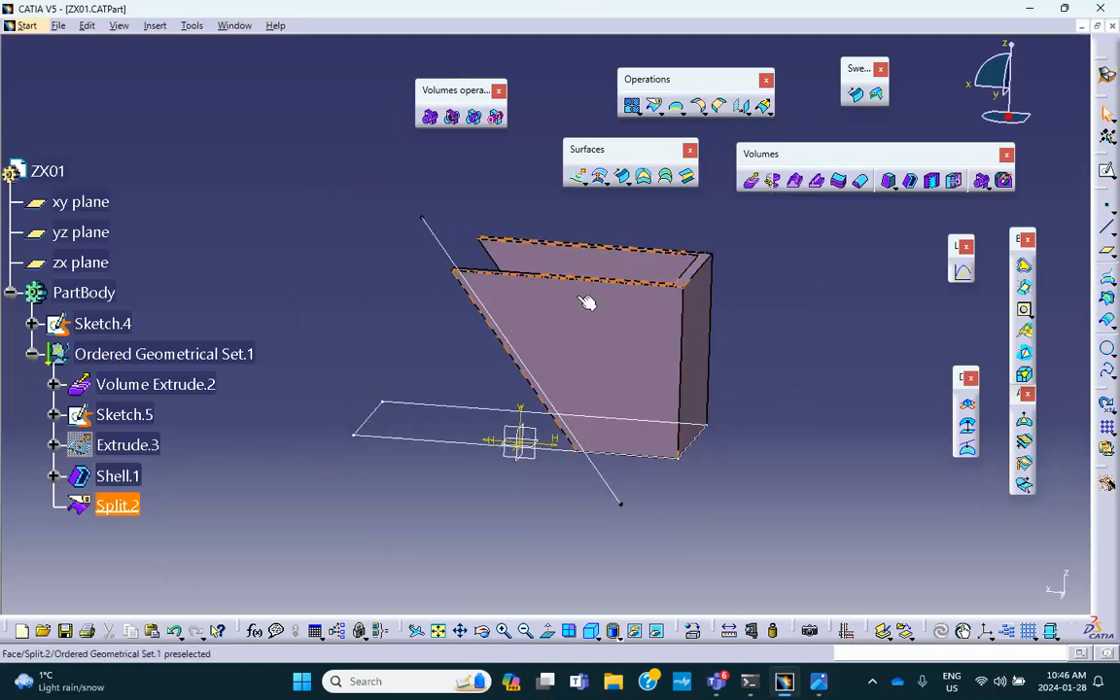
# Step: Edit the shell's split to take the other side and keep both sides
pyautogui.doubleClick(127, 504)
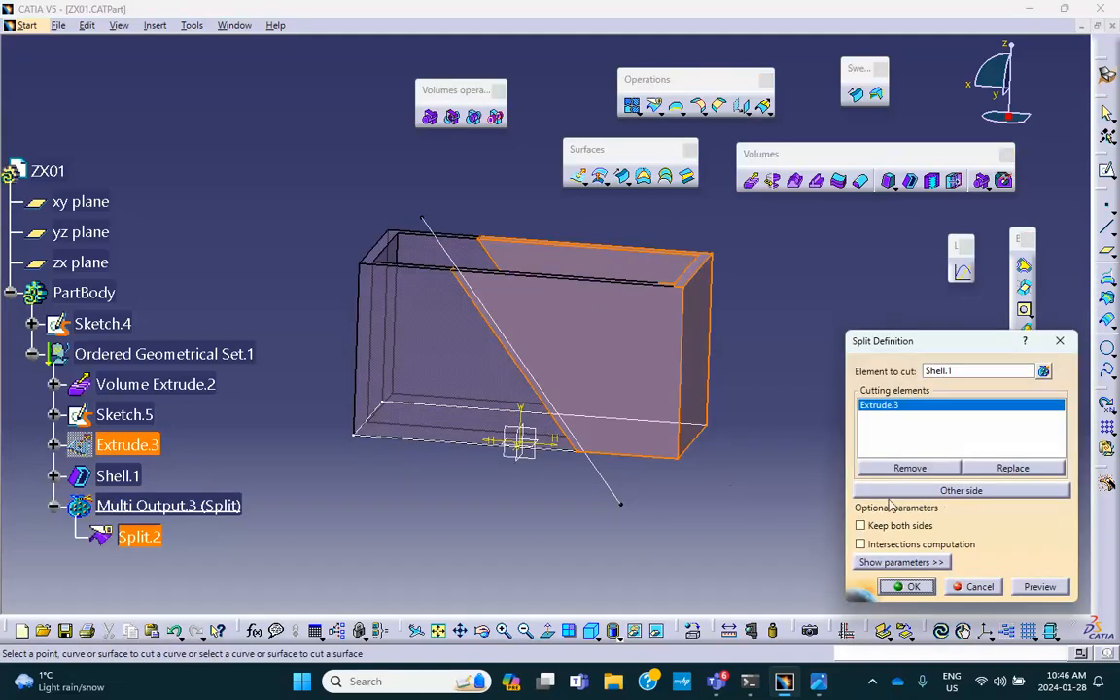
pyautogui.click(962, 492)
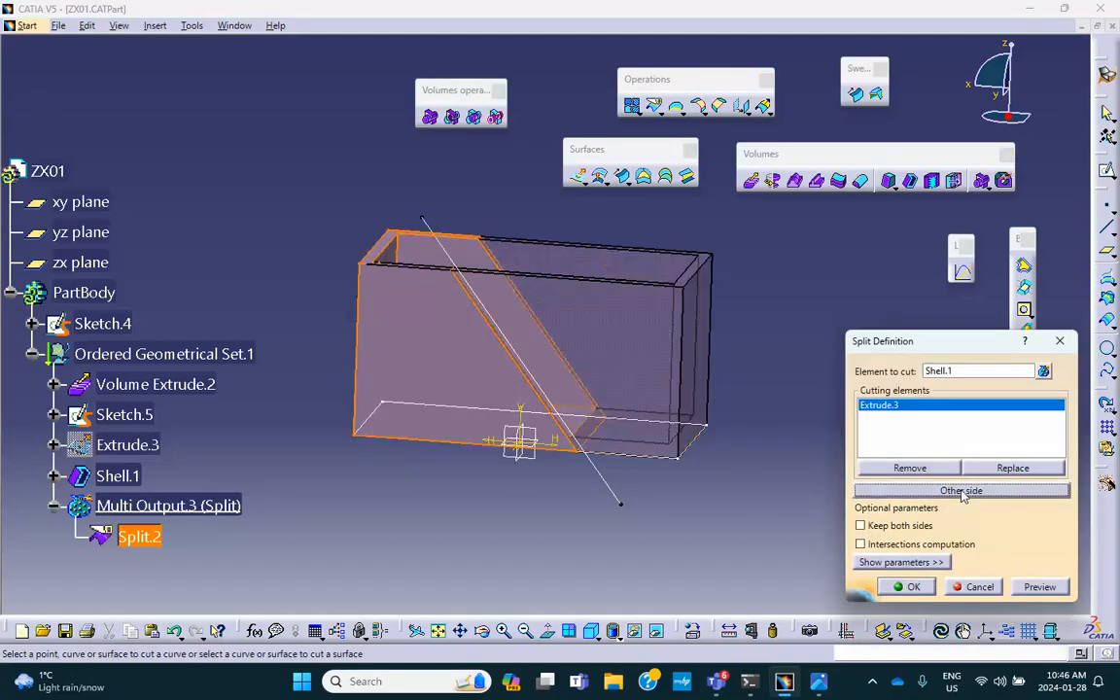
pyautogui.click(860, 526)
pyautogui.click(905, 587)
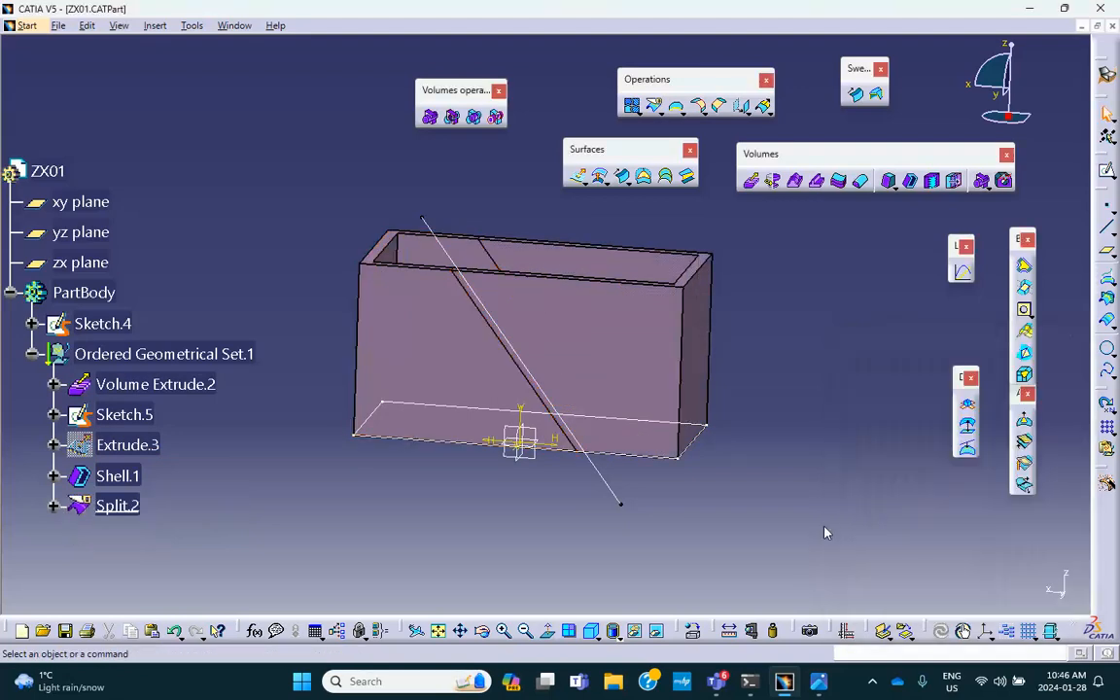
# Step: Examine the two-sided split of the shell and show the slanted surface again
pyautogui.moveTo(445, 407); pyautogui.dragTo(320, 365, button='middle')
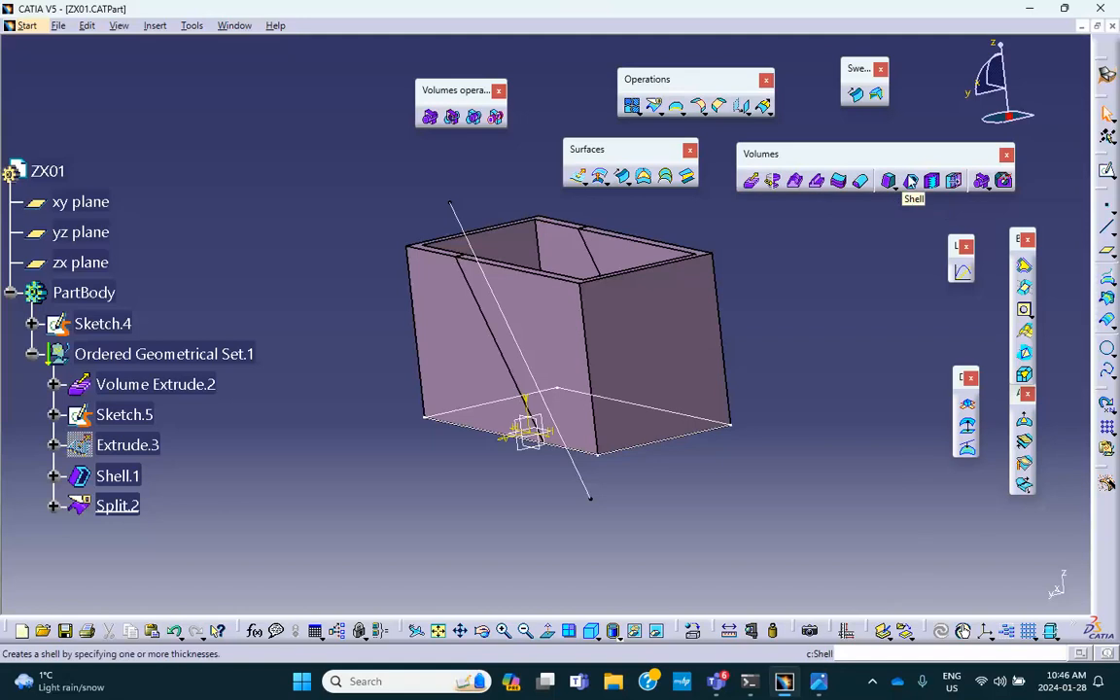
pyautogui.moveTo(282, 430)
pyautogui.mouseDown(button='middle')
pyautogui.moveTo(350, 430)
pyautogui.moveTo(507, 345)
pyautogui.moveTo(535, 416)
pyautogui.mouseUp(button='middle')
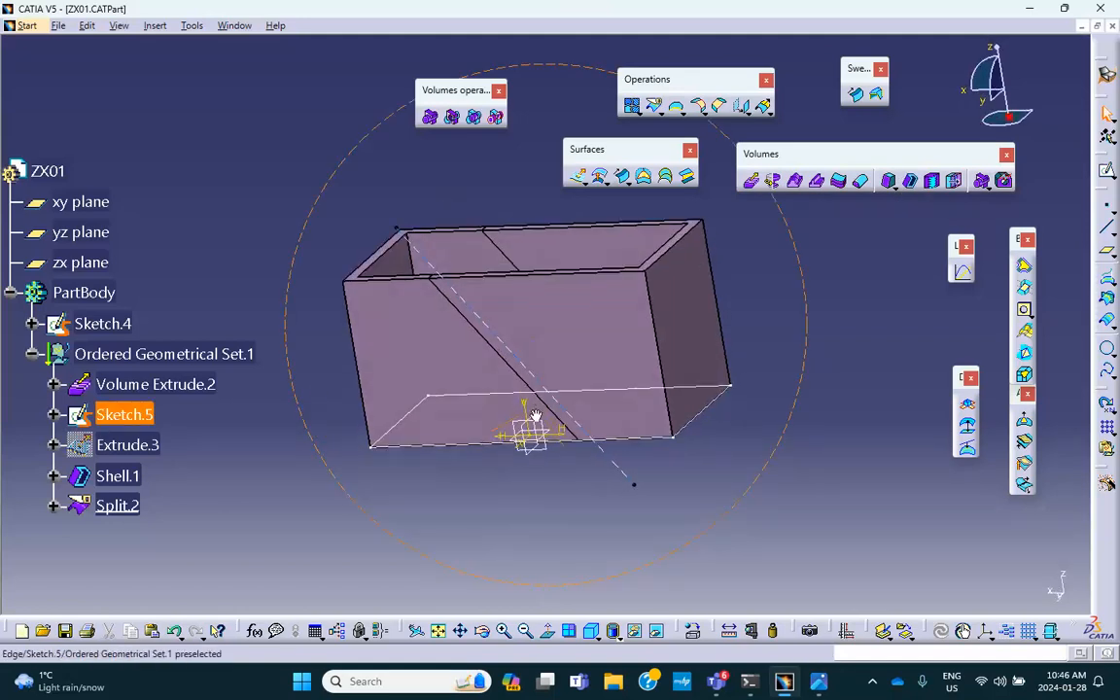
pyautogui.rightClick(141, 445)
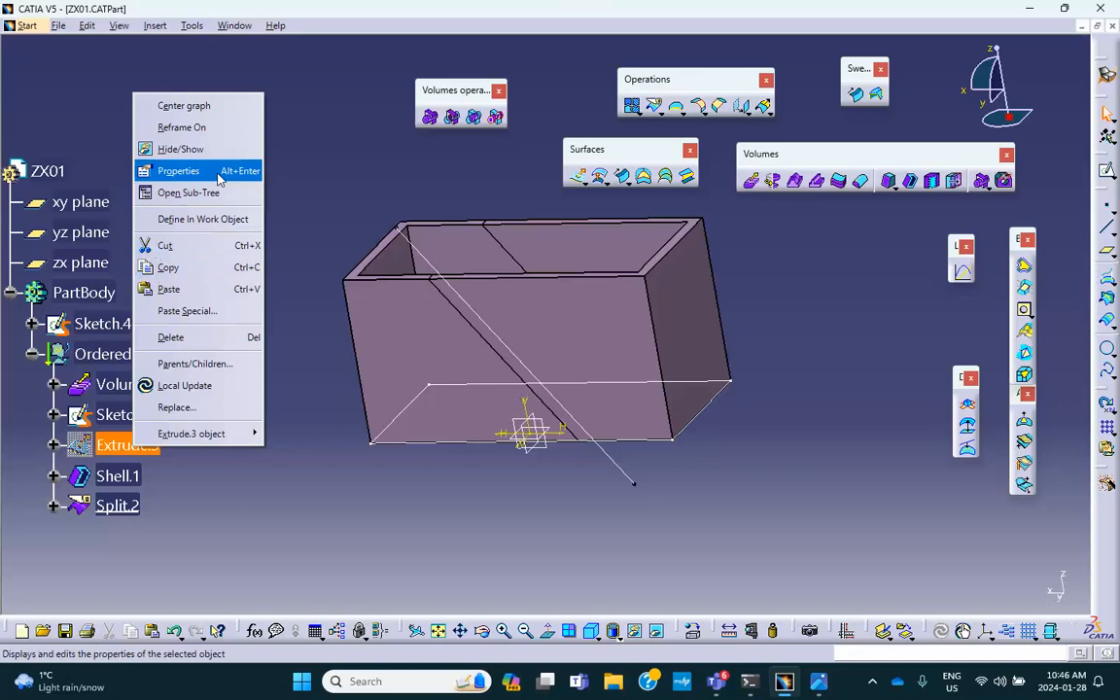
pyautogui.click(191, 149)
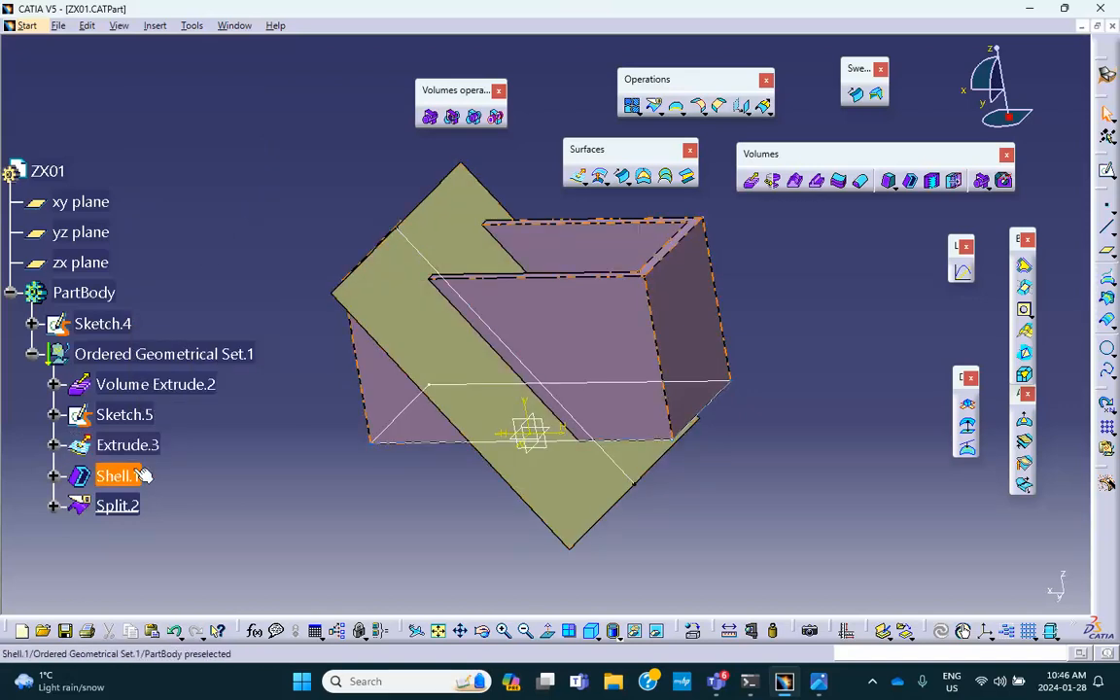
# Step: Undo the surface visibility changes, the split edit and the split, returning to the unsplit shell
pyautogui.hotkey('ctrl', 'z')
pyautogui.hotkey('ctrl', 'z')
pyautogui.hotkey('ctrl', 'z')
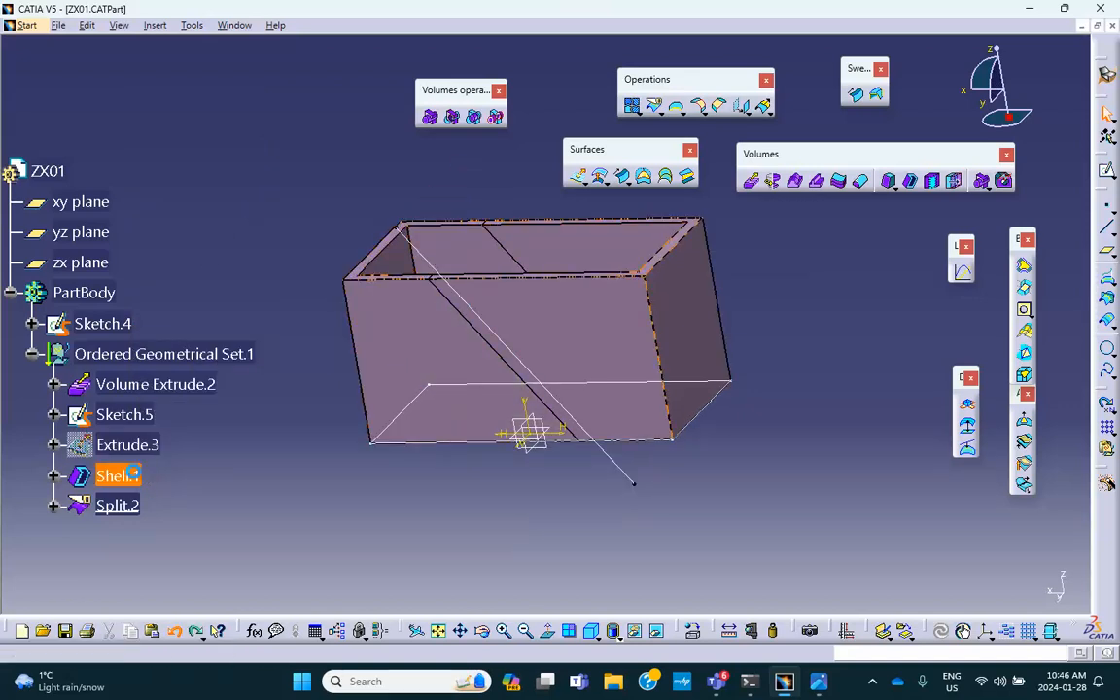
pyautogui.hotkey('ctrl', 'z')
pyautogui.hotkey('ctrl', 'z')
pyautogui.hotkey('ctrl', 'z')
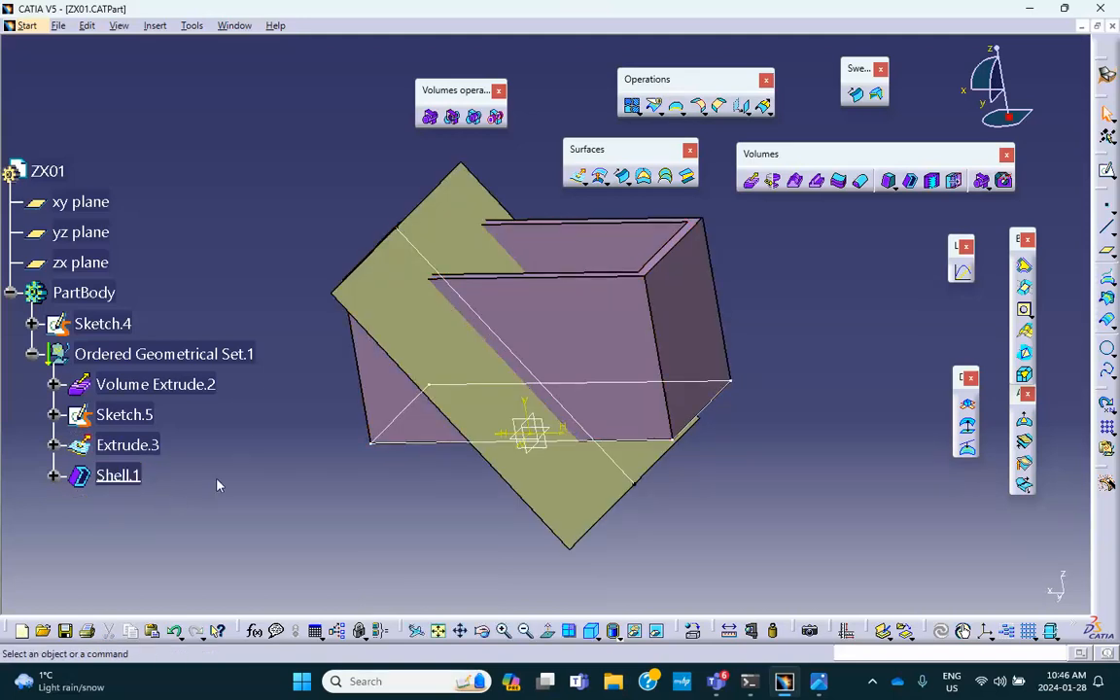
# Step: Switch the part to the Part Design workbench
pyautogui.moveTo(242, 437); pyautogui.dragTo(351, 394, button='middle')
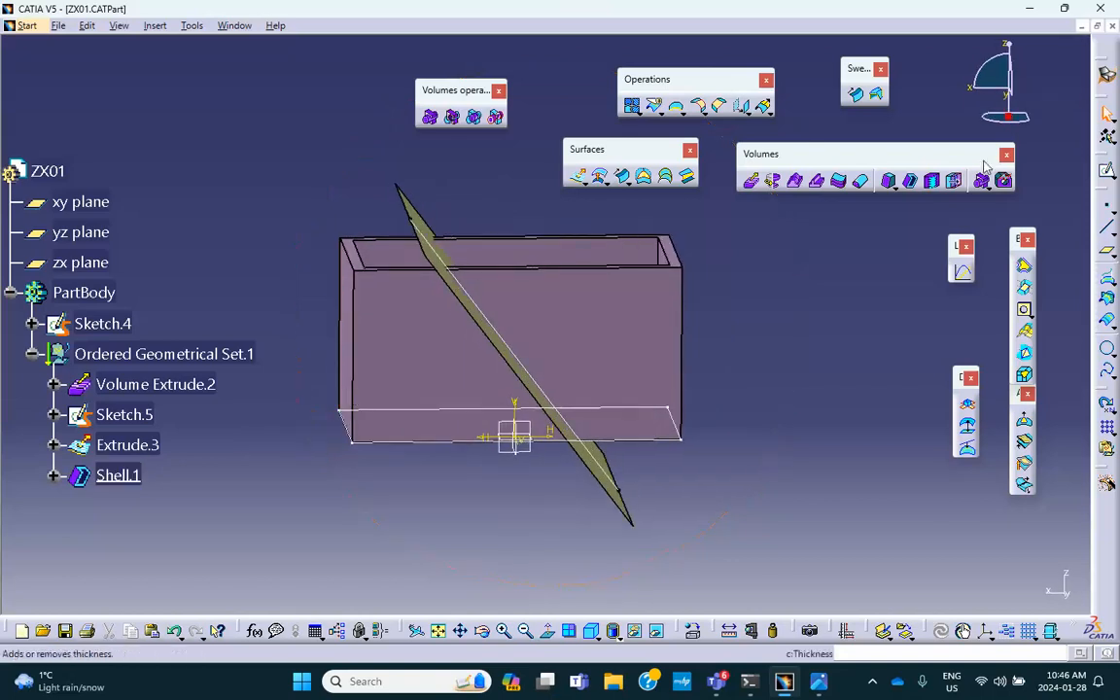
pyautogui.click(26, 25)
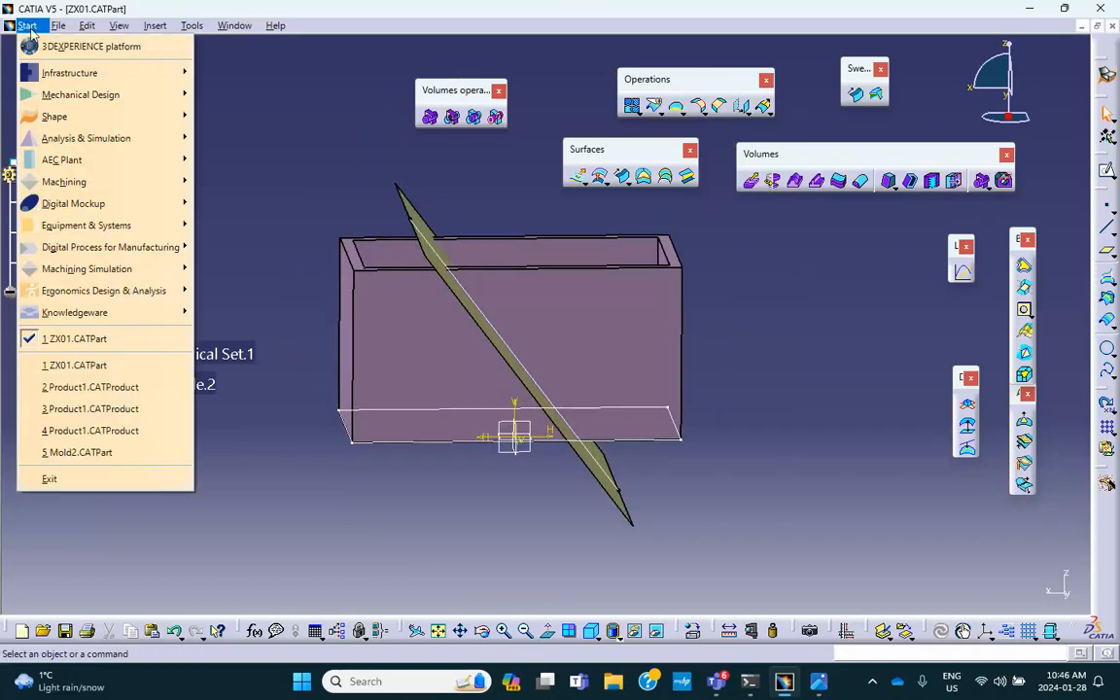
pyautogui.moveTo(78, 97)
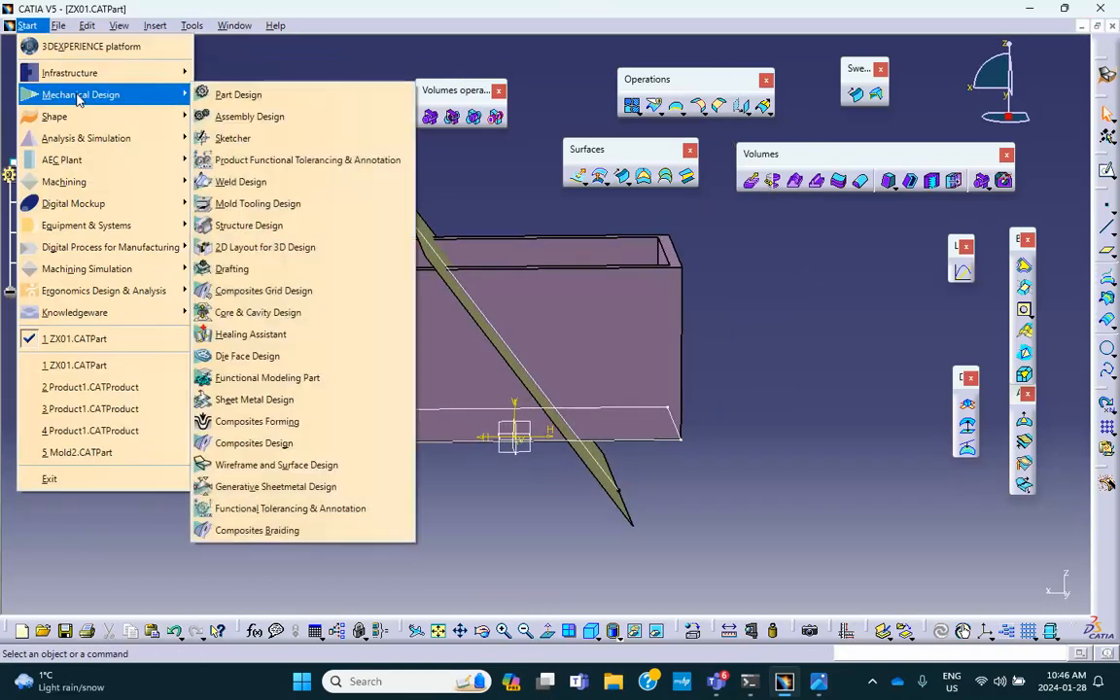
pyautogui.click(219, 94)
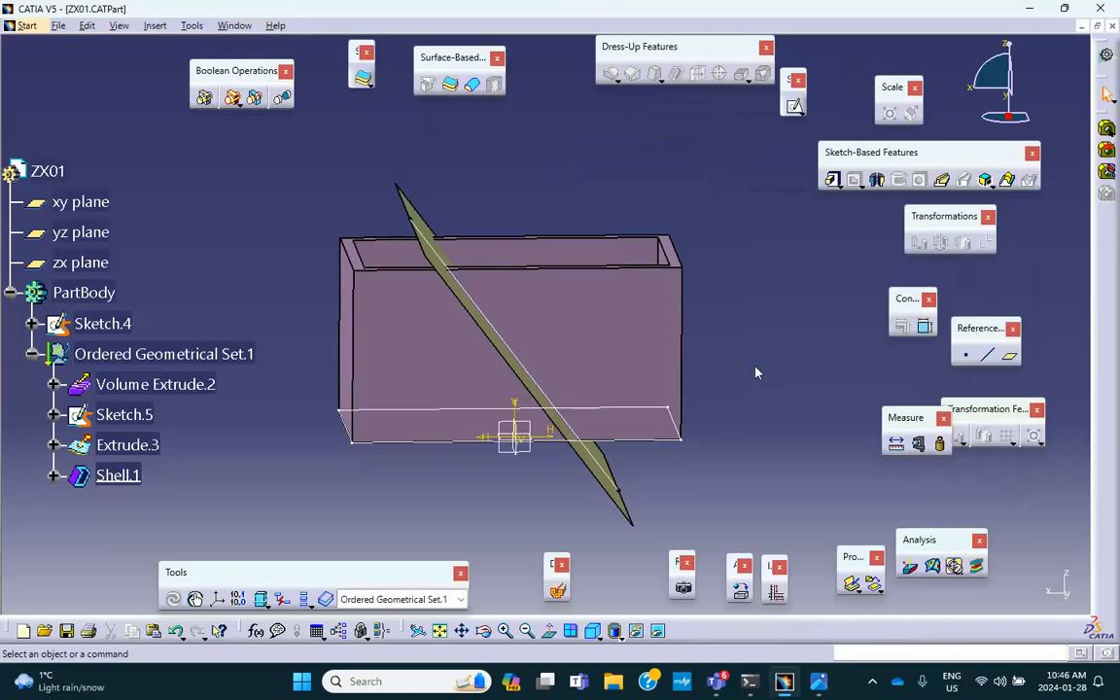
# Step: Create a new part document with the default name Part2 and hybrid design enabled
pyautogui.moveTo(739, 355); pyautogui.dragTo(671, 409, button='middle')
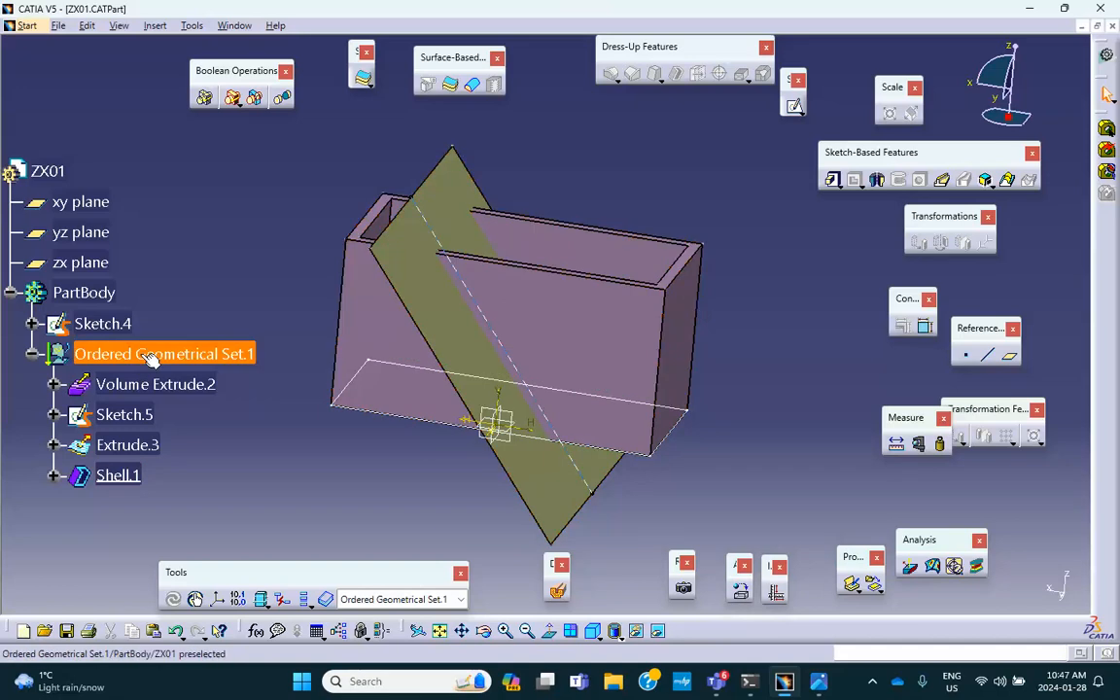
pyautogui.scroll(-2, 150, 358)
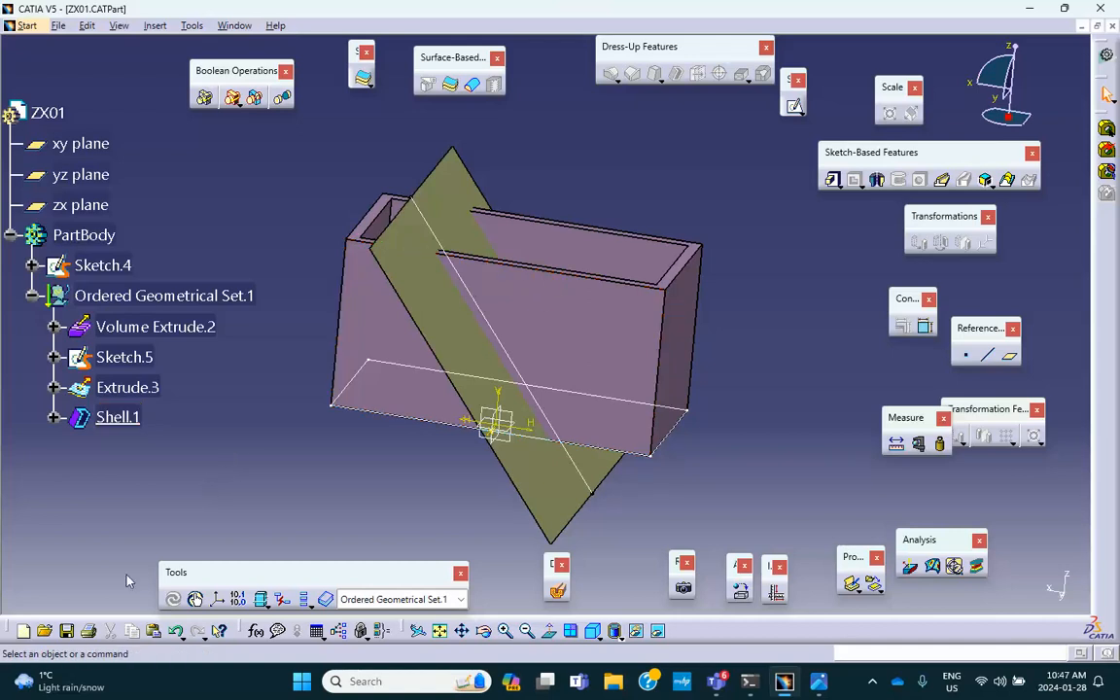
pyautogui.click(23, 632)
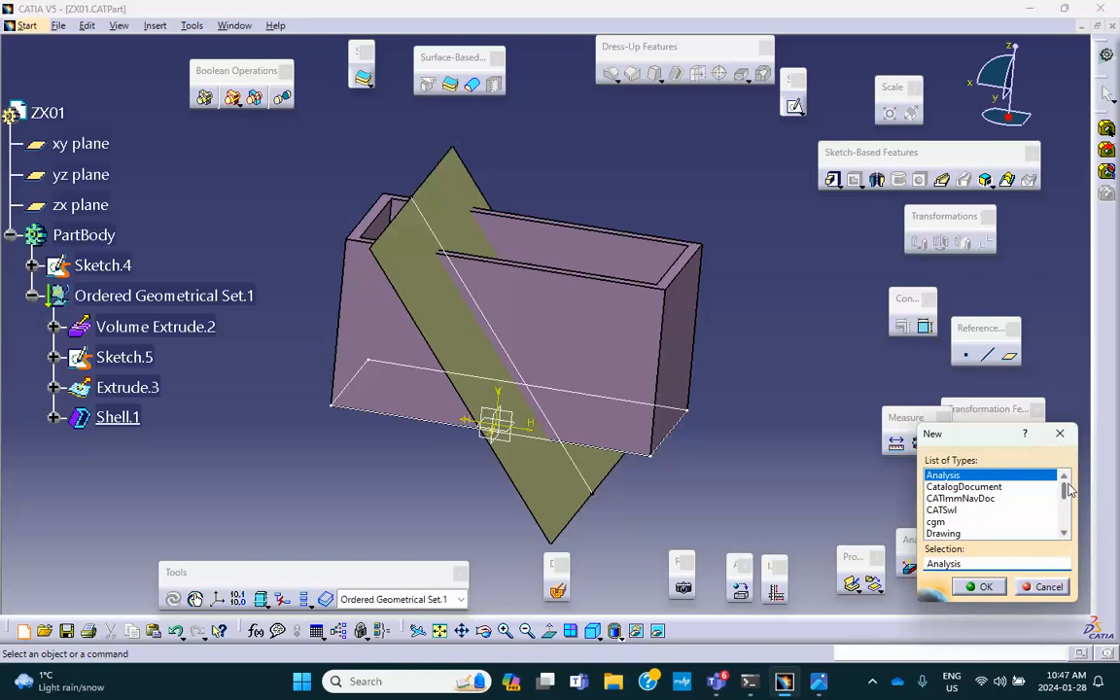
pyautogui.moveTo(1065, 497); pyautogui.dragTo(1067, 530)
pyautogui.click(950, 476)
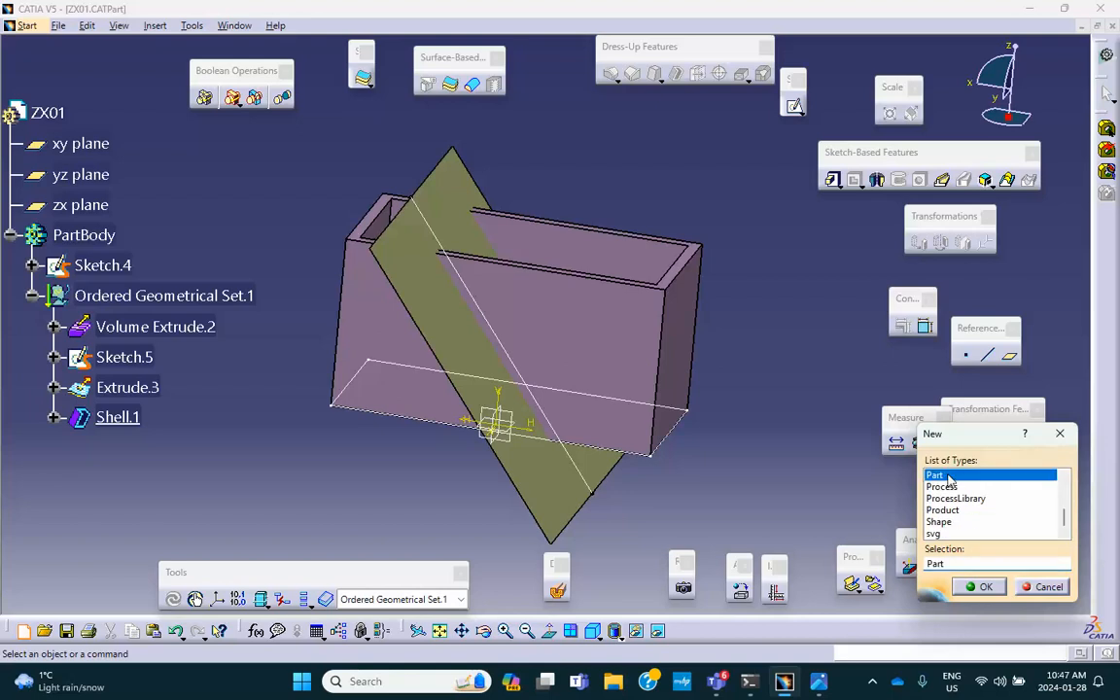
pyautogui.click(977, 585)
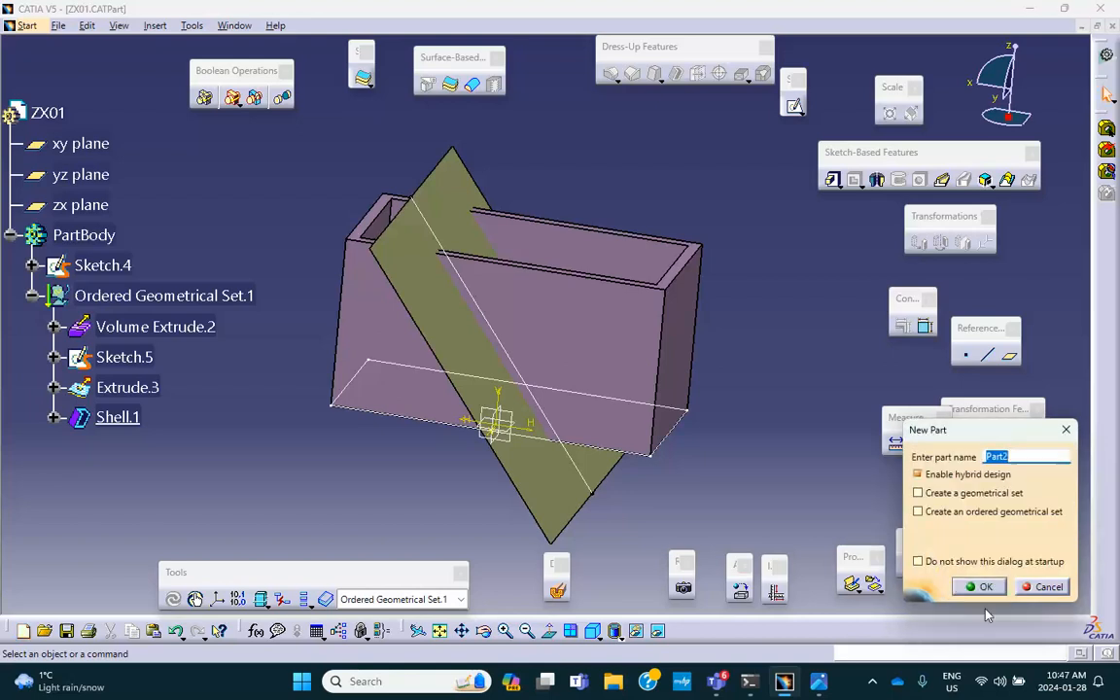
pyautogui.click(979, 586)
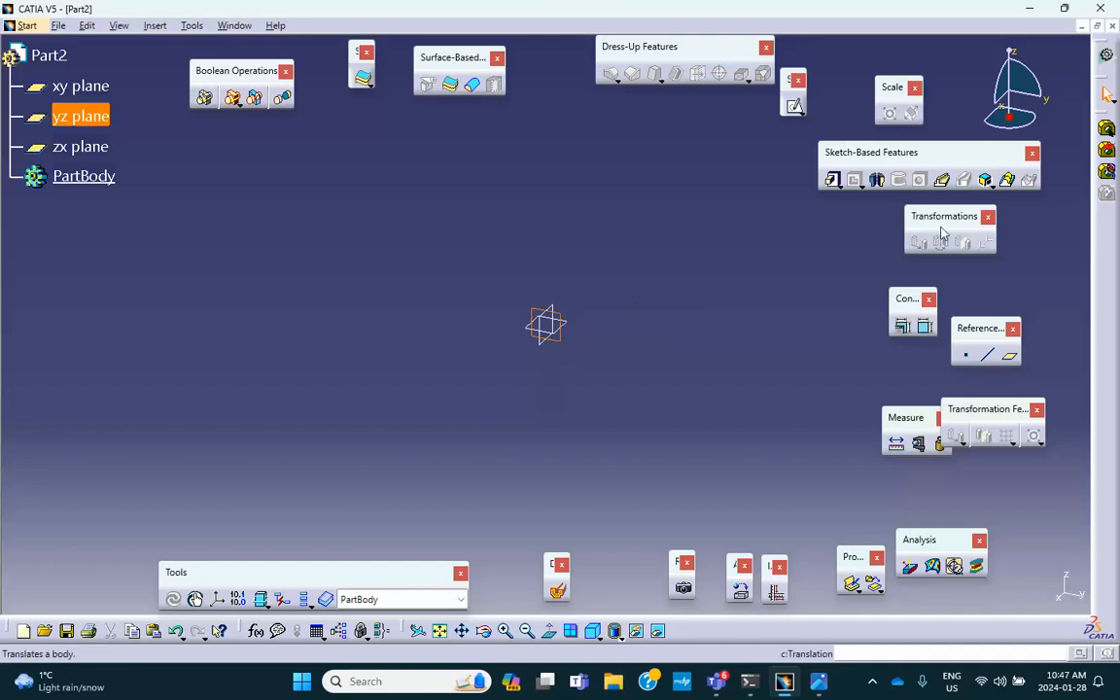
# Step: Sketch a circle centred on the origin on the yz plane and leave the sketch
pyautogui.click(794, 106)
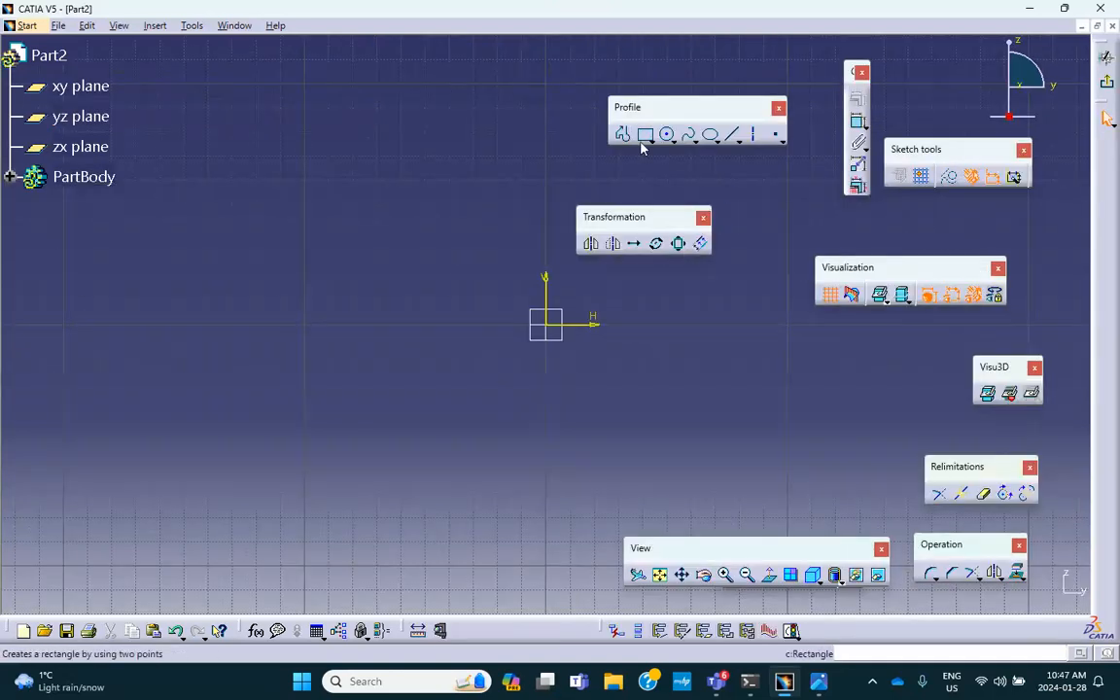
pyautogui.click(671, 142)
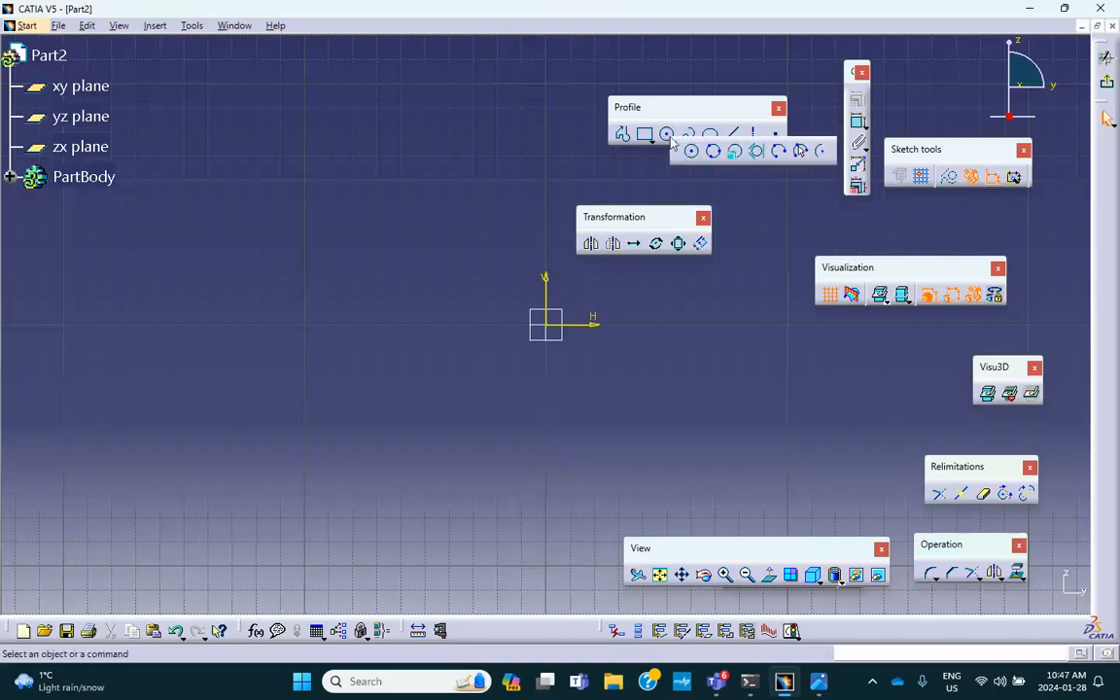
pyautogui.click(692, 149)
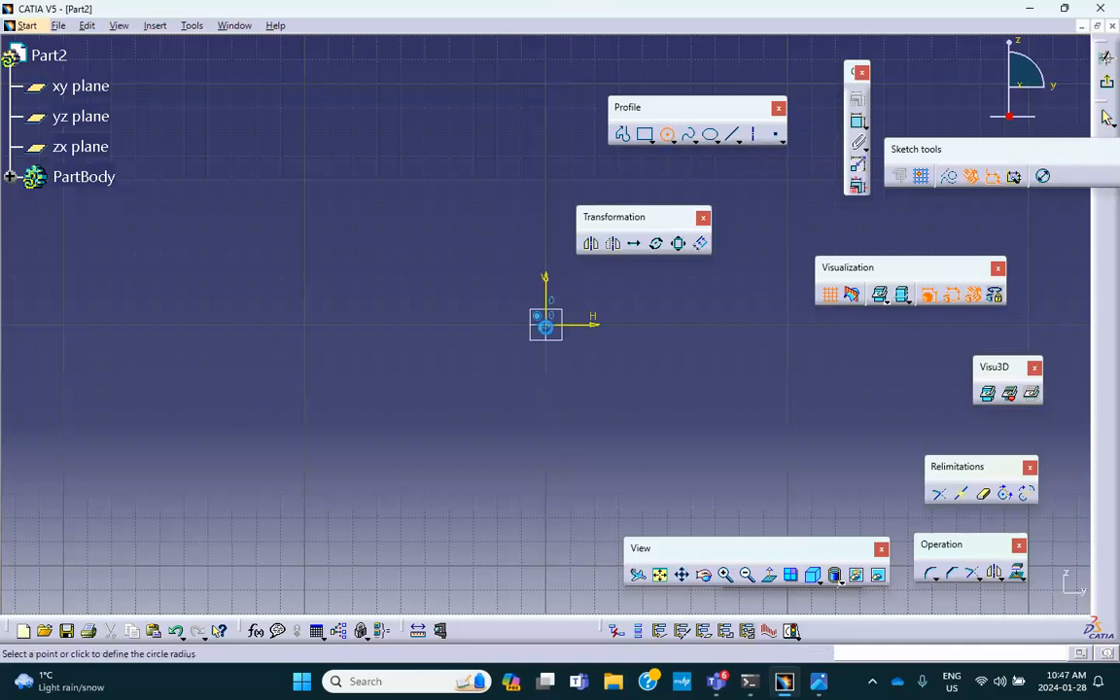
pyautogui.click(598, 382)
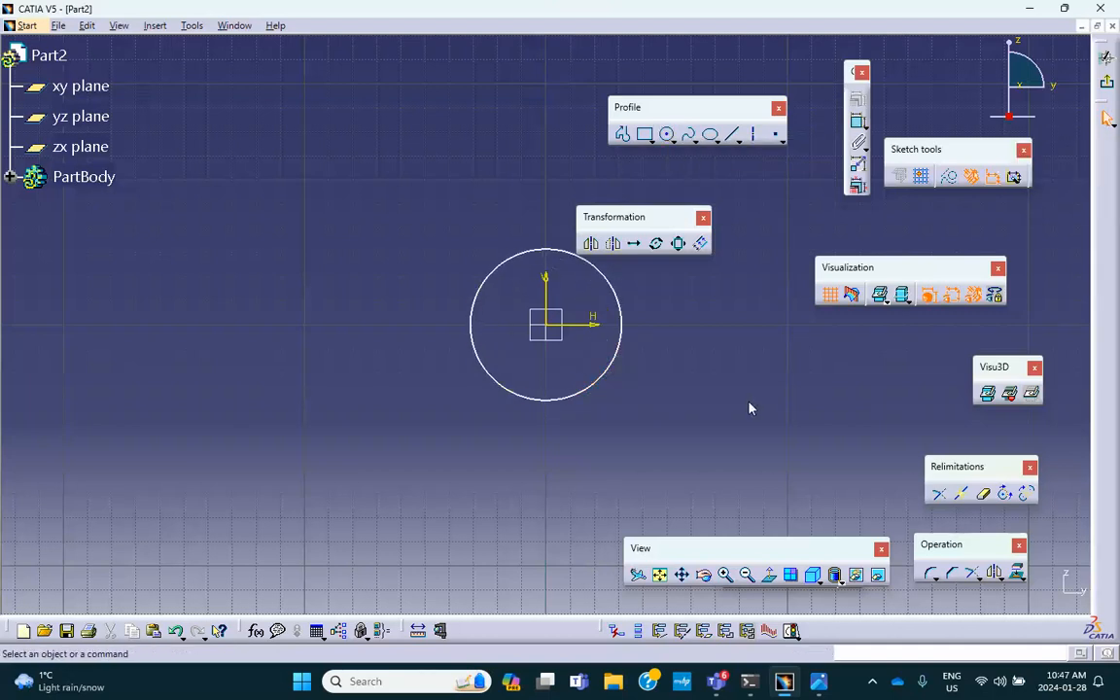
pyautogui.click(1107, 87)
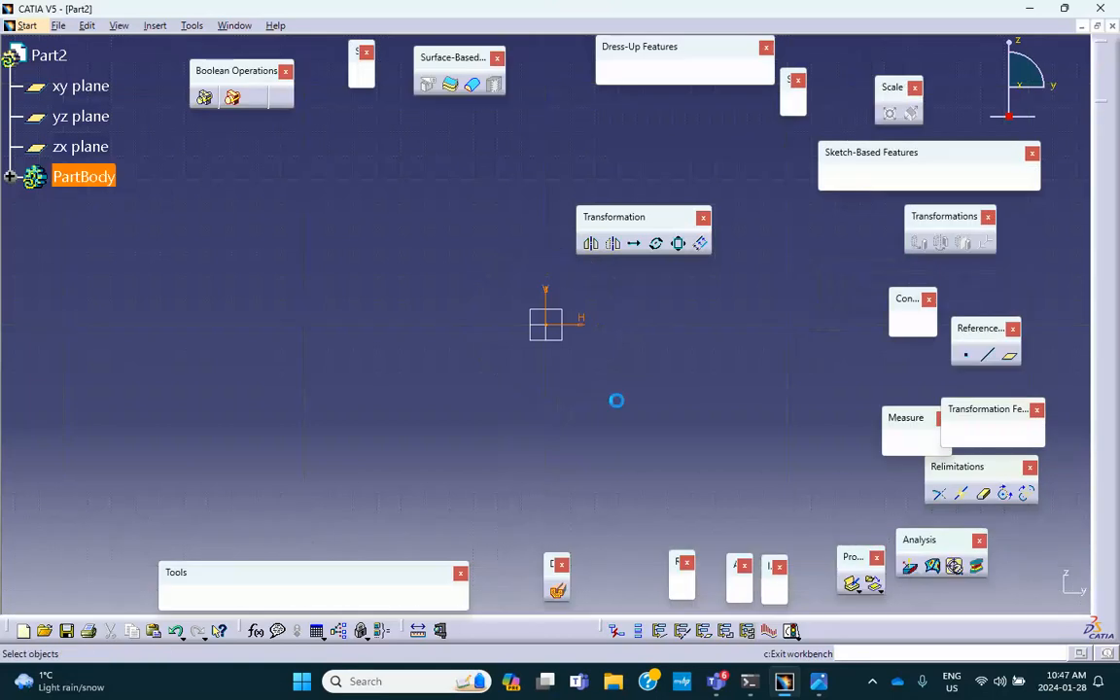
# Step: Switch the new part to the Generative Shape Design workbench
pyautogui.moveTo(675, 289)
pyautogui.mouseDown(button='middle')
pyautogui.moveTo(665, 290)
pyautogui.moveTo(668, 393)
pyautogui.mouseUp(button='middle')
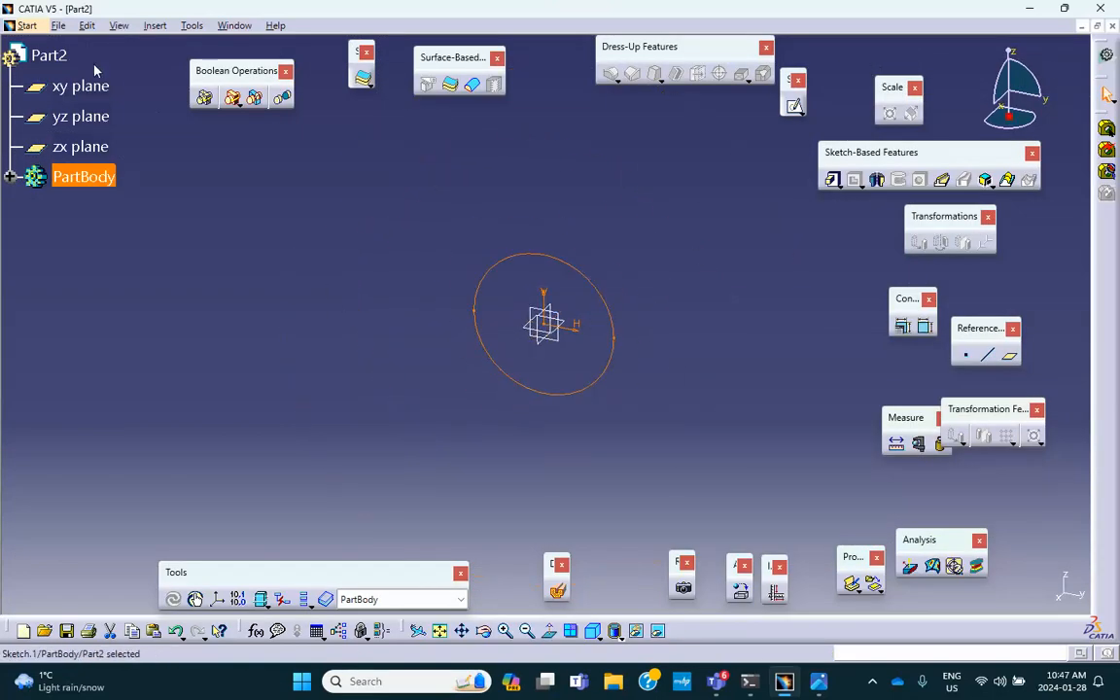
pyautogui.click(26, 26)
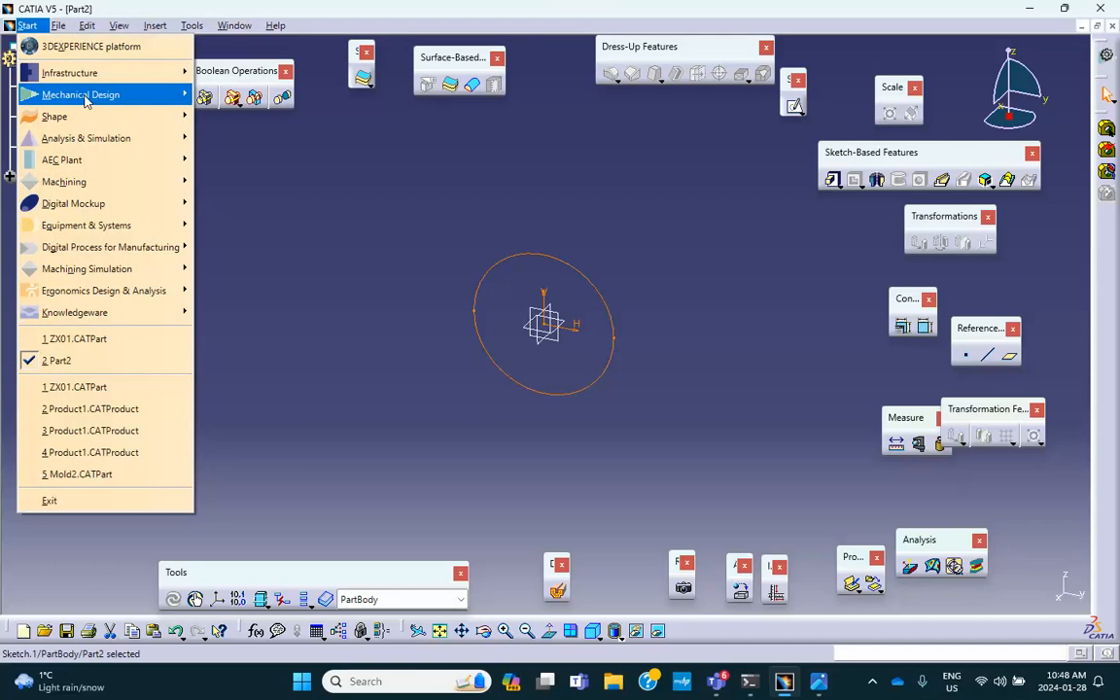
pyautogui.moveTo(111, 122)
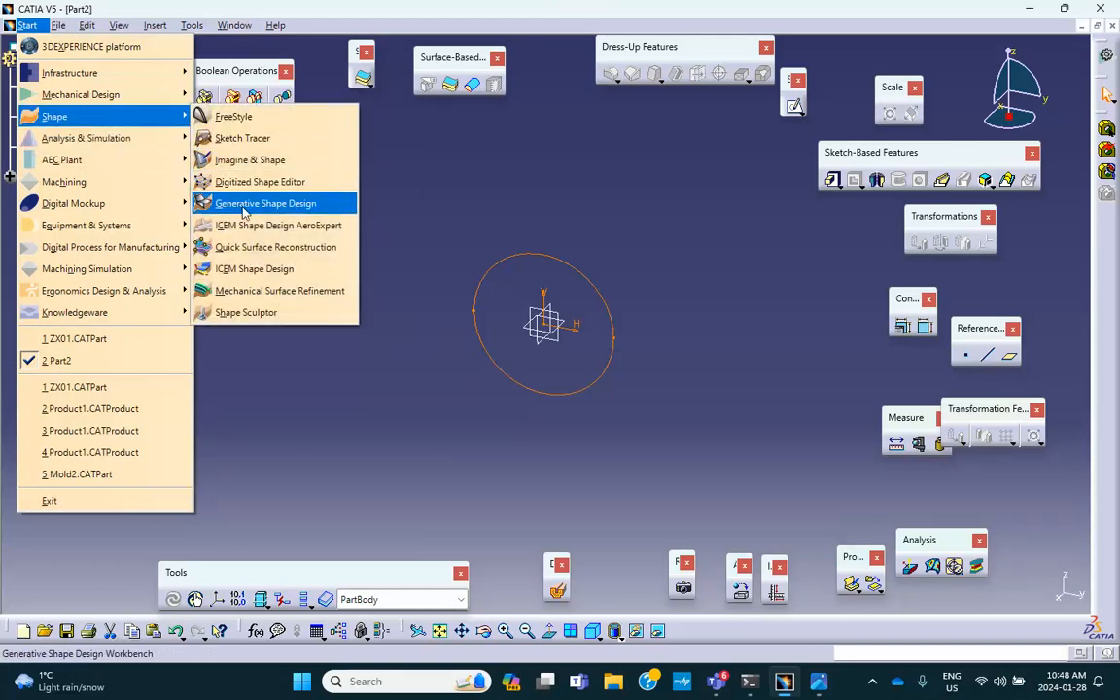
pyautogui.click(244, 207)
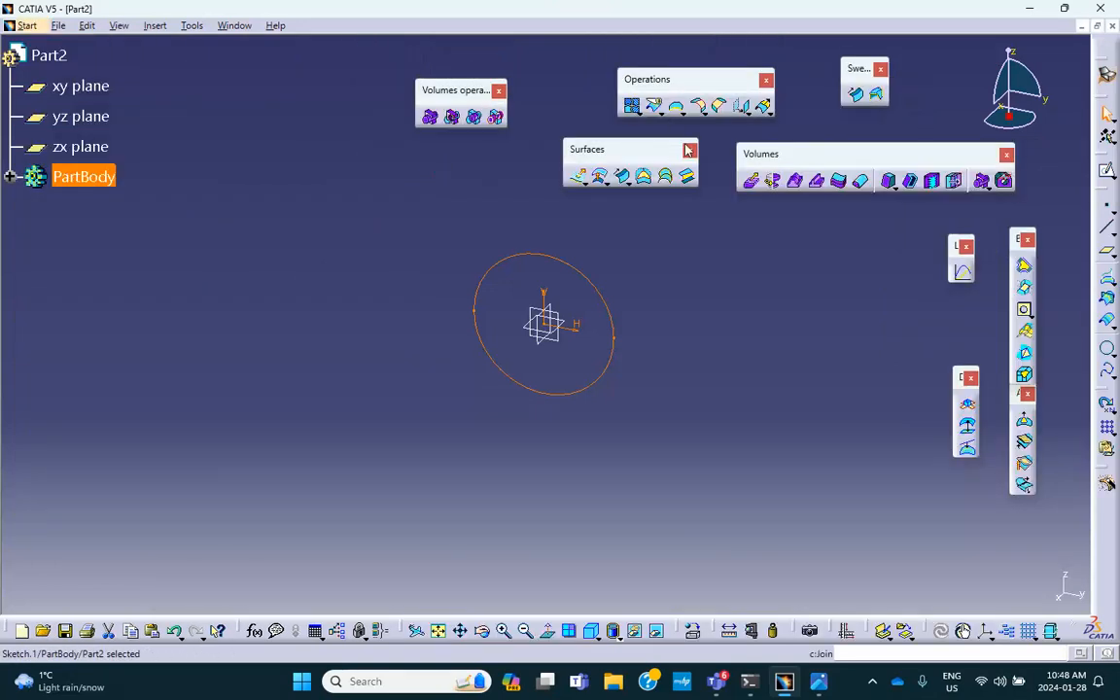
# Step: Extrude the circle sketch as a surface 98 mm along the sketch normal
pyautogui.click(578, 177)
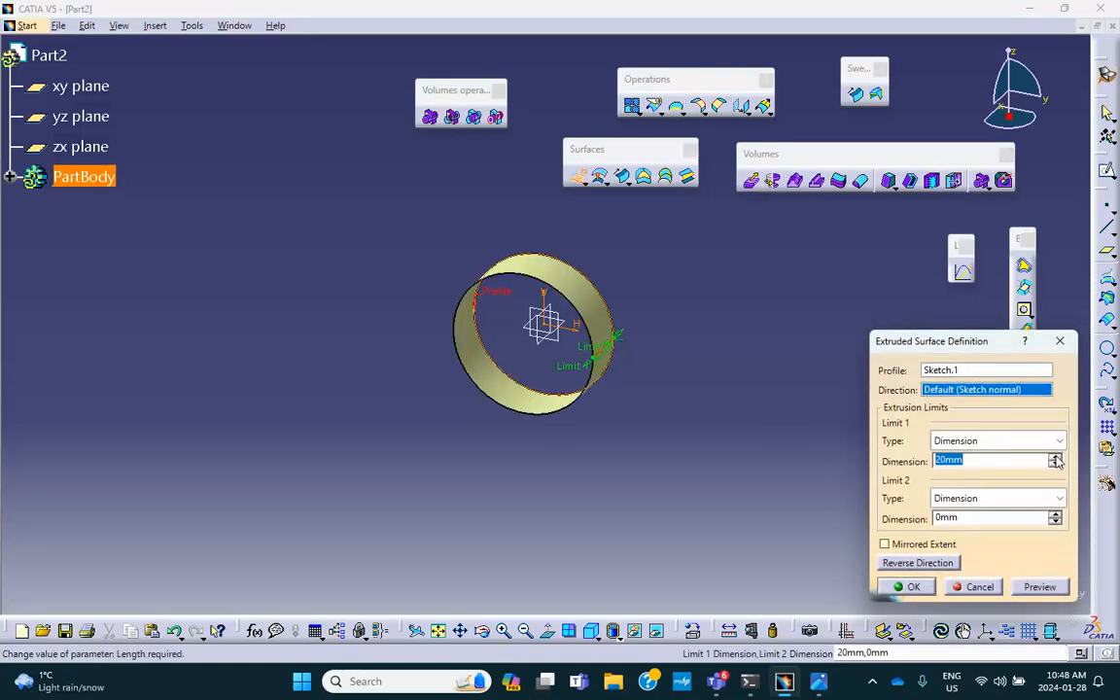
pyautogui.click(1054, 458)
pyautogui.moveTo(1057, 460); pyautogui.dragTo(1055, 456)
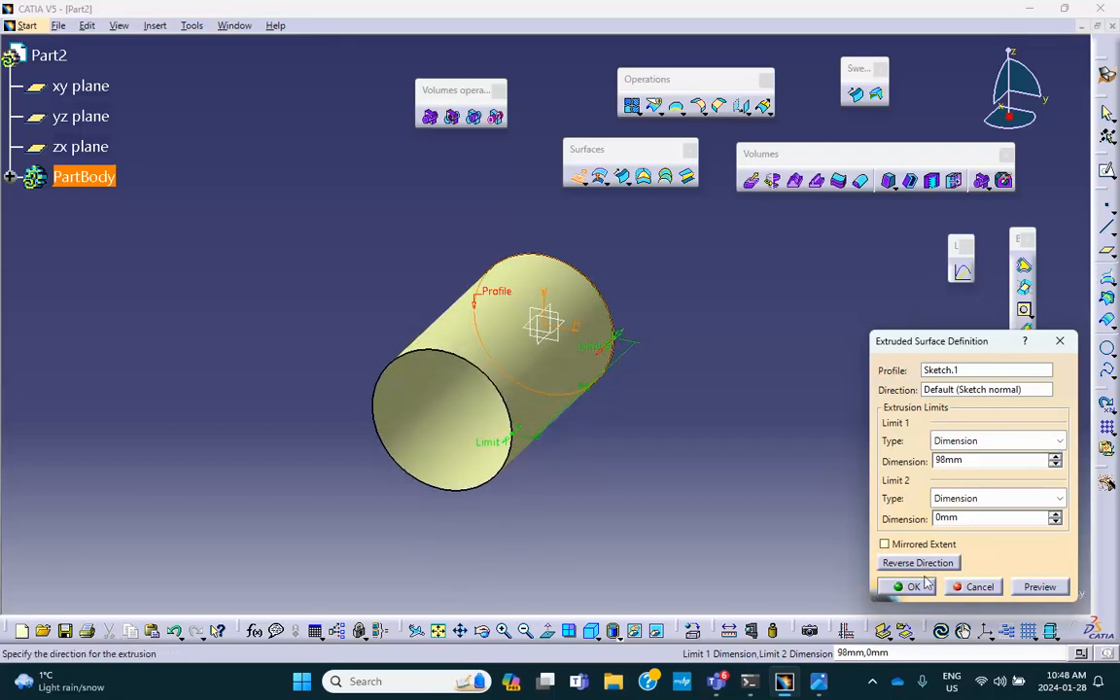
pyautogui.click(910, 587)
pyautogui.moveTo(750, 510); pyautogui.dragTo(530, 457, button='middle')
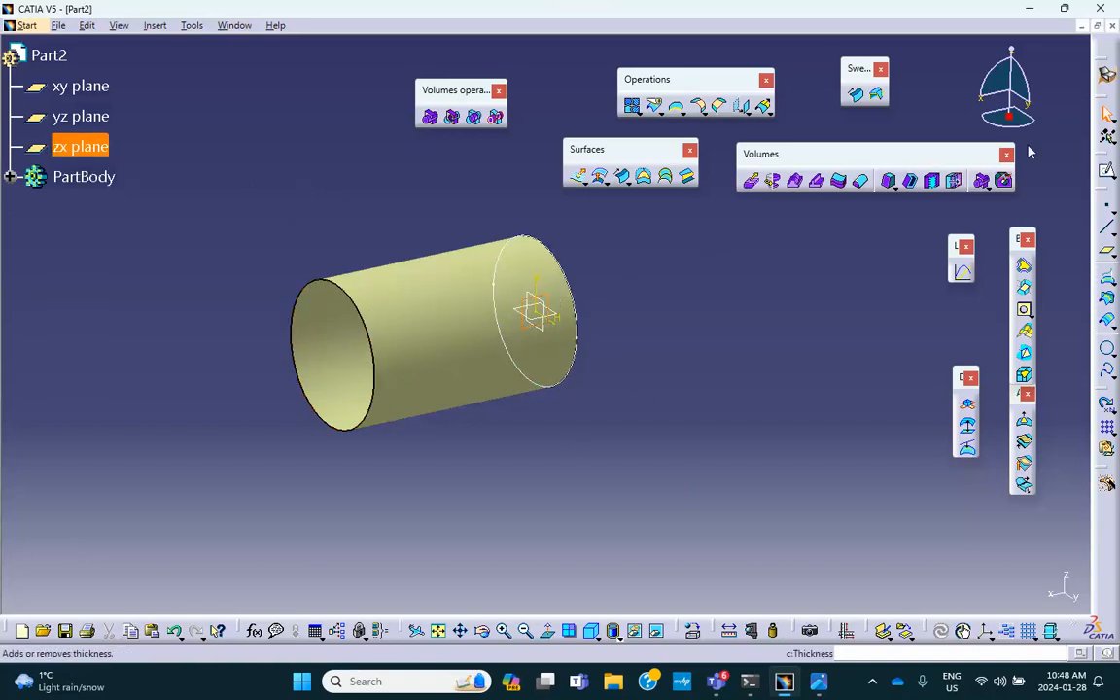
# Step: Sketch a slanted line on the zx plane crossing the full height of the cylinder, and leave the sketch
pyautogui.click(1107, 172)
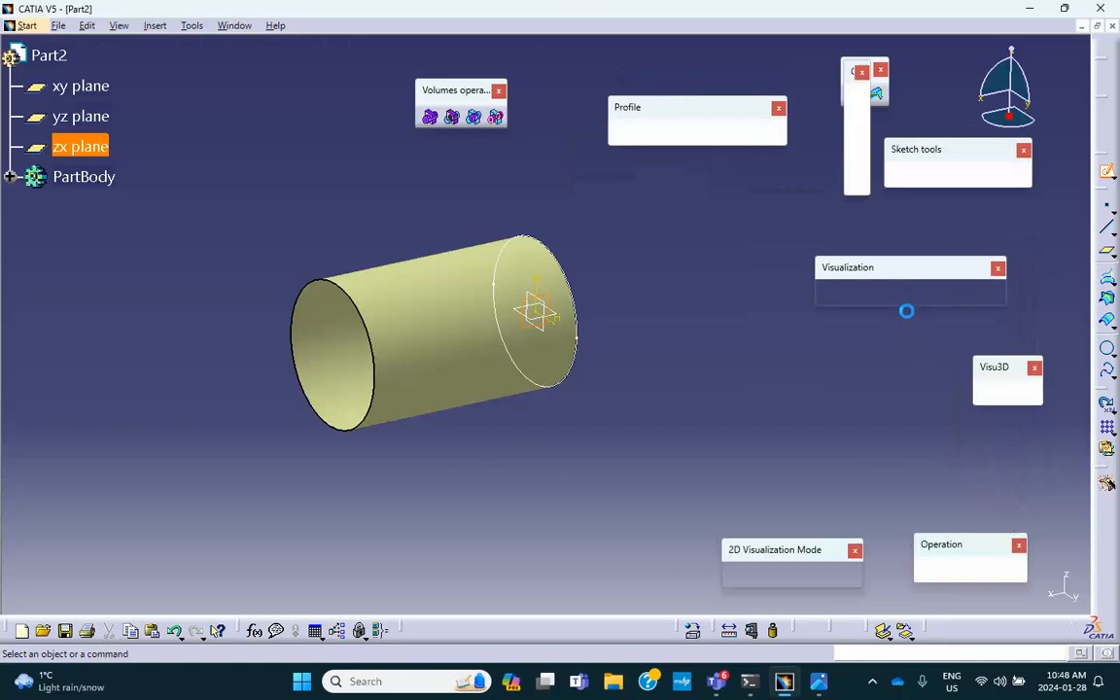
pyautogui.click(732, 134)
pyautogui.click(378, 172)
pyautogui.click(491, 473)
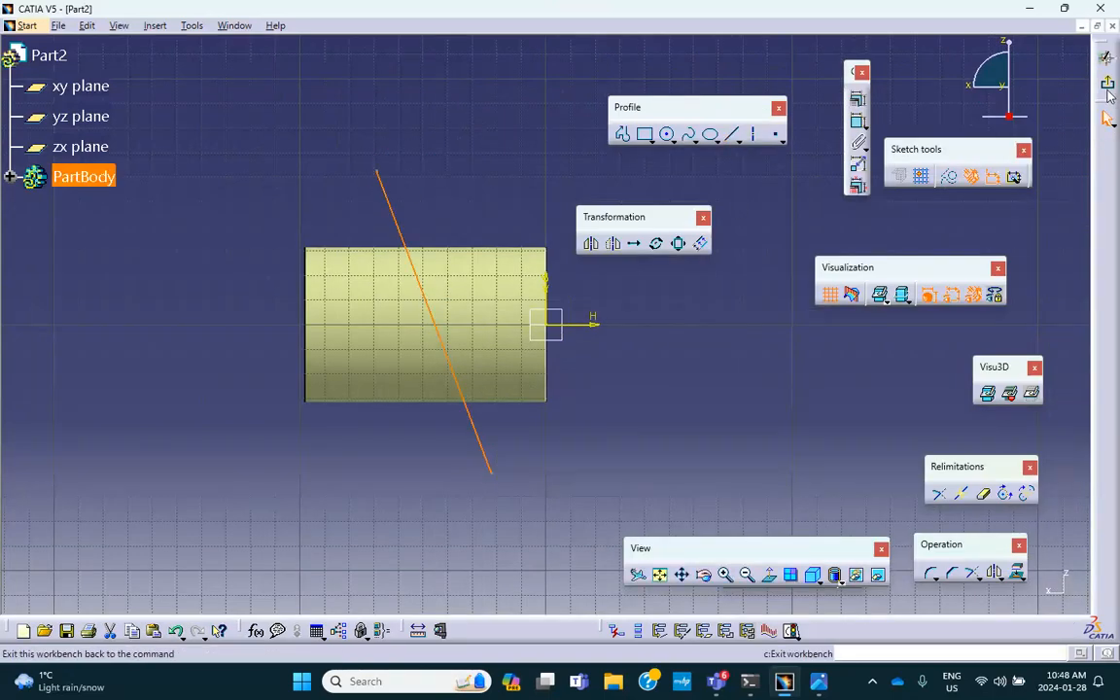
pyautogui.click(1108, 56)
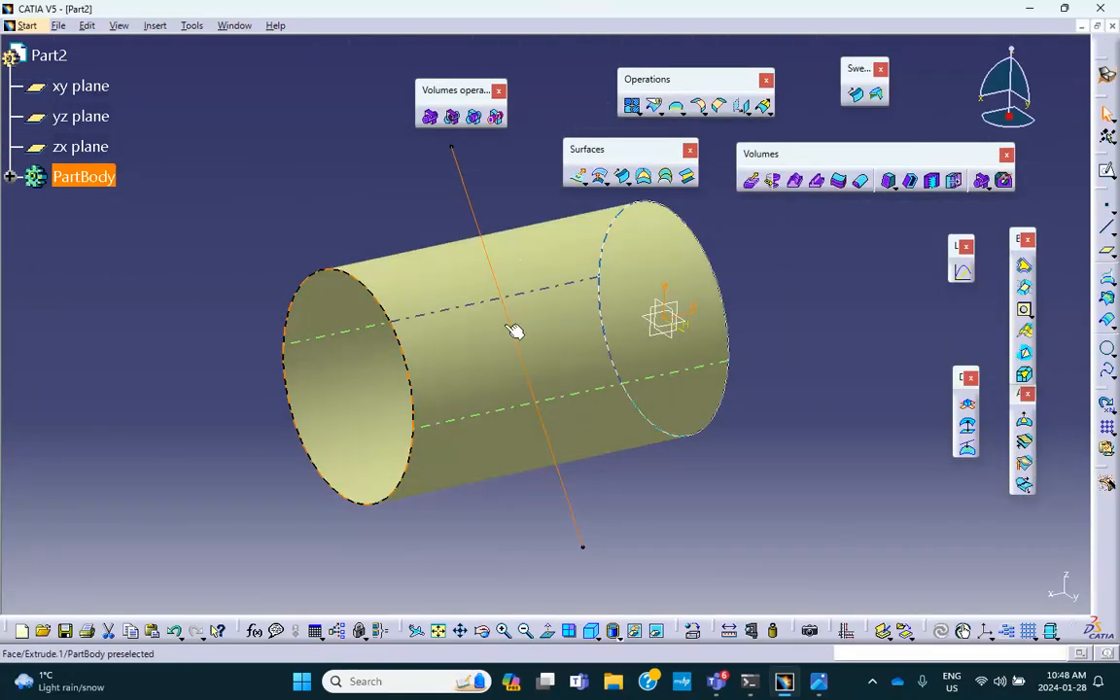
# Step: Extrude the slanted line as a surface 98 mm in the reversed direction with mirrored extent, so it cuts across the cylinder
pyautogui.click(577, 175)
pyautogui.click(900, 564)
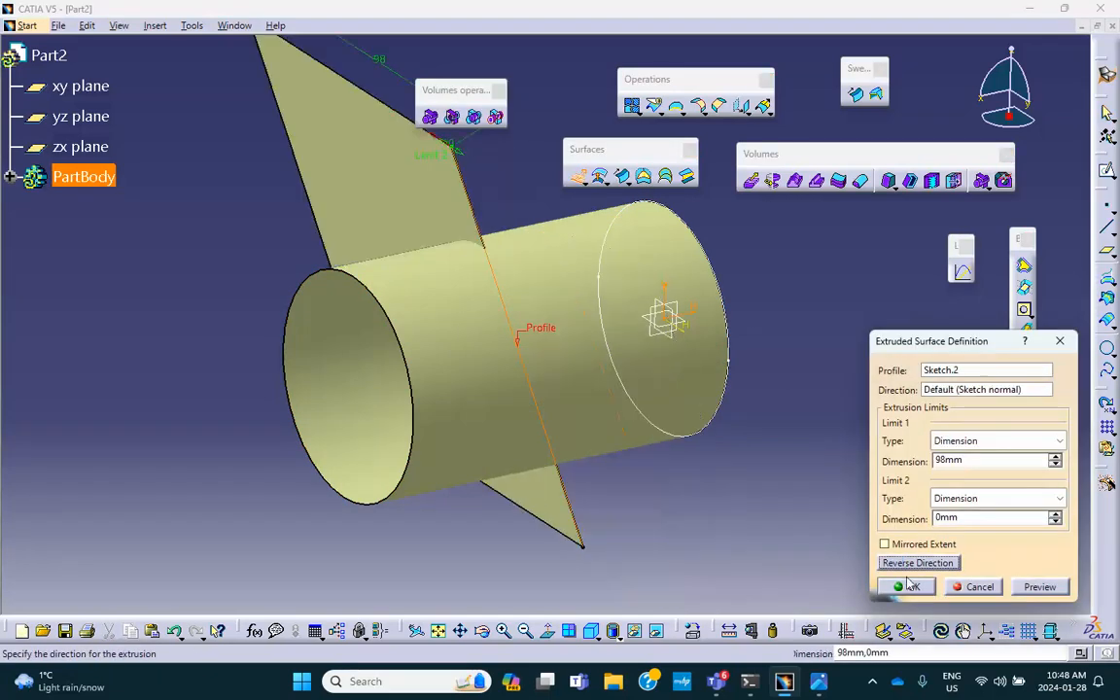
pyautogui.click(909, 587)
pyautogui.doubleClick(342, 188)
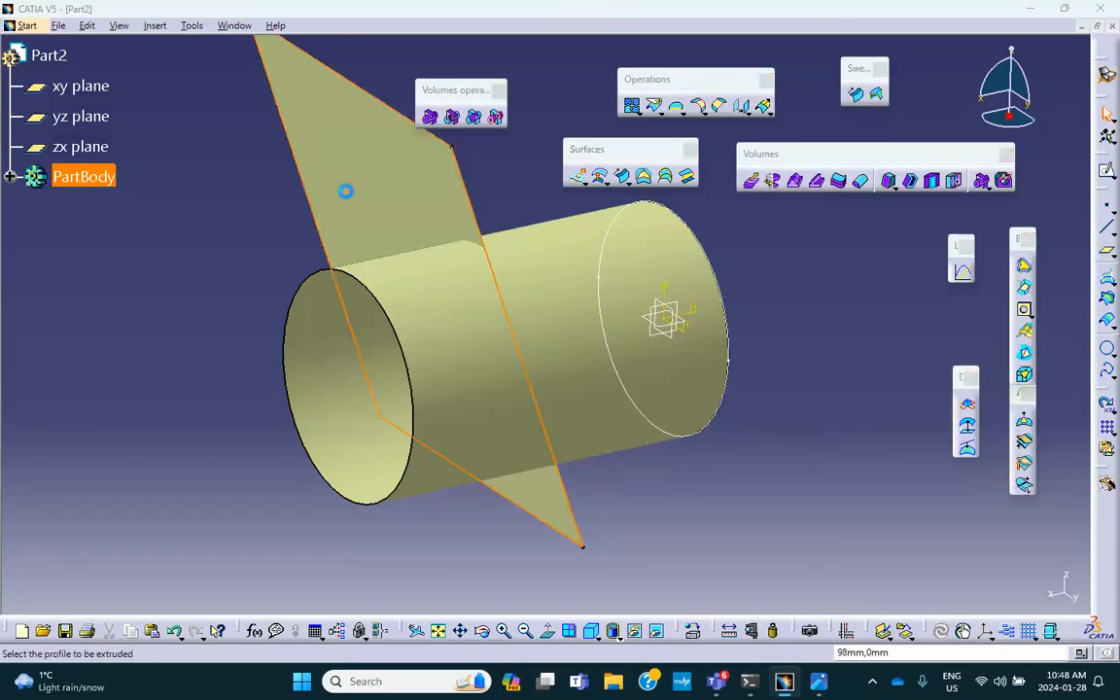
pyautogui.click(885, 543)
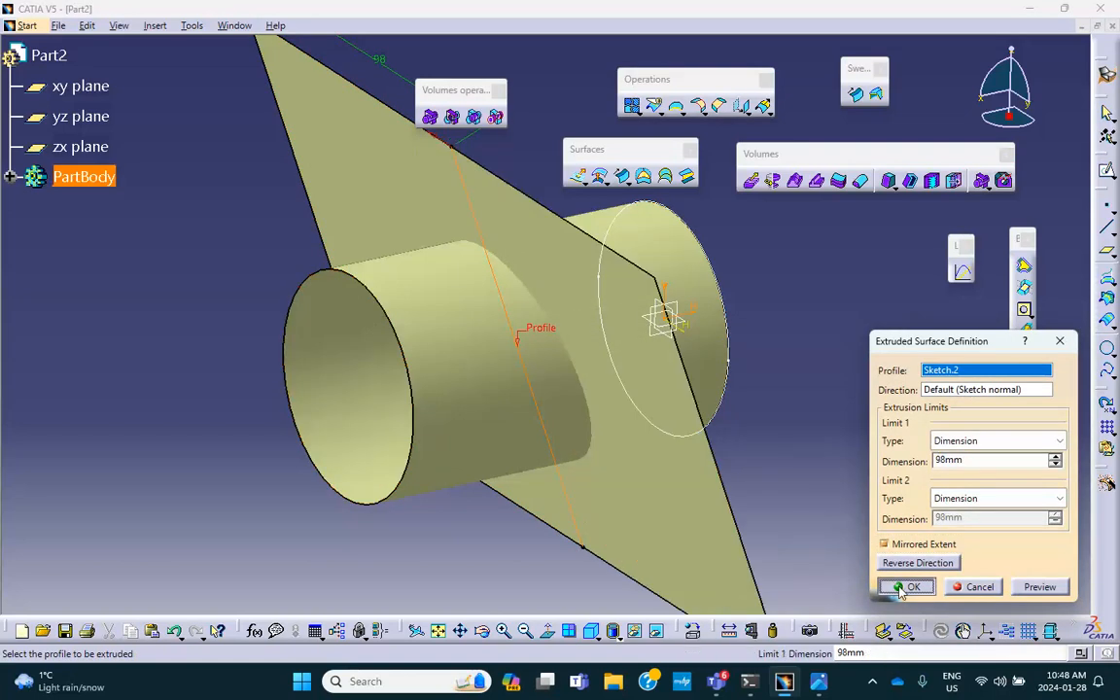
pyautogui.click(900, 586)
pyautogui.moveTo(794, 457); pyautogui.dragTo(345, 358, button='middle')
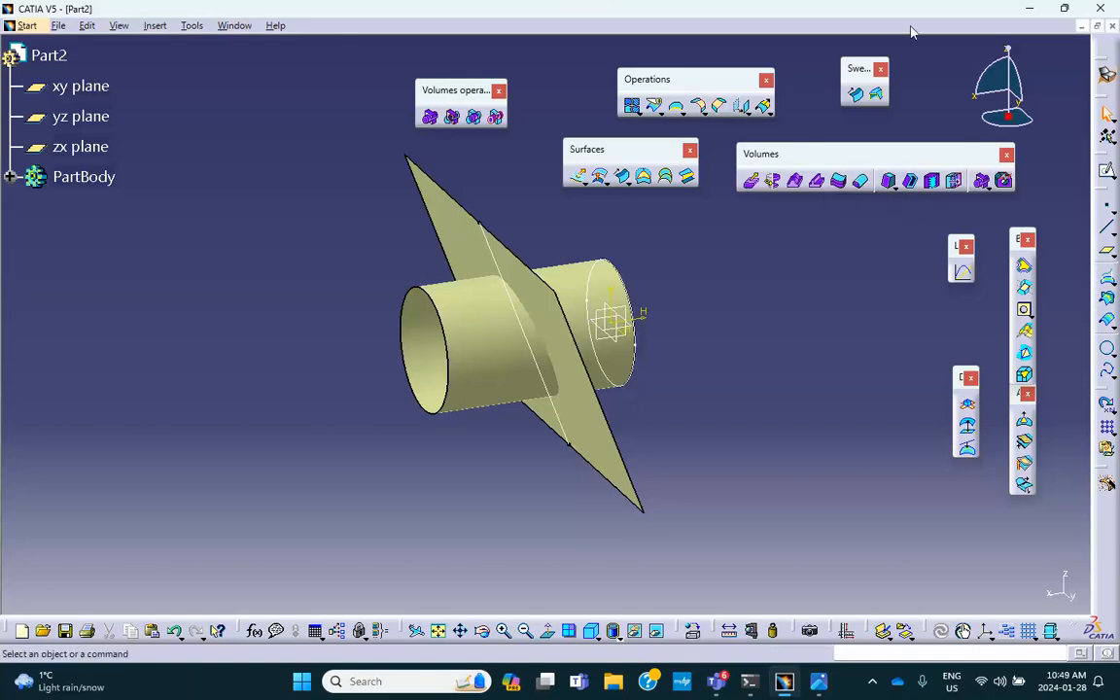
# Step: Close the extruded cylinder surface into a volume with the Close Surface operation
pyautogui.click(860, 189)
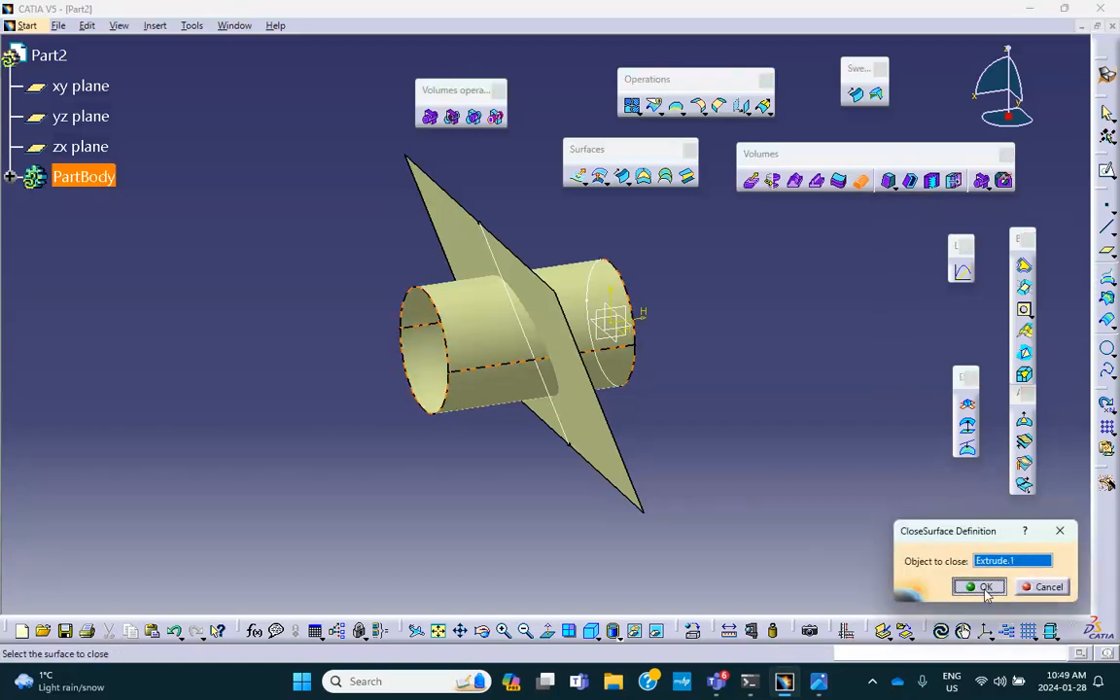
pyautogui.click(981, 587)
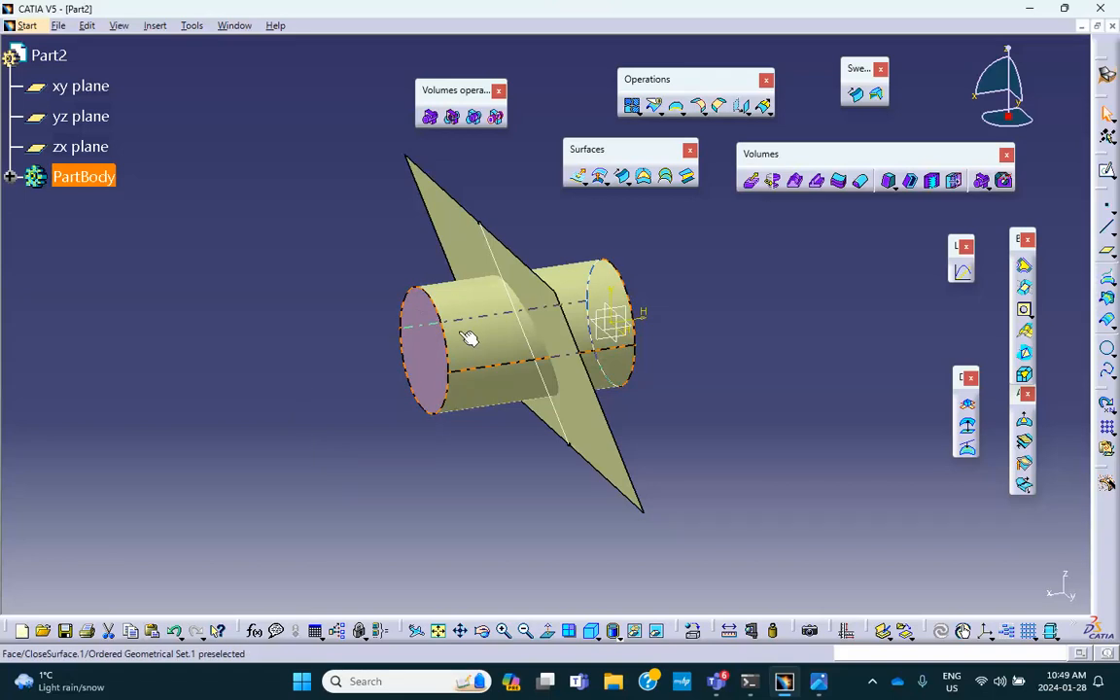
# Step: Split the closed cylinder volume with the slanted surface, keeping one side only
pyautogui.click(655, 107)
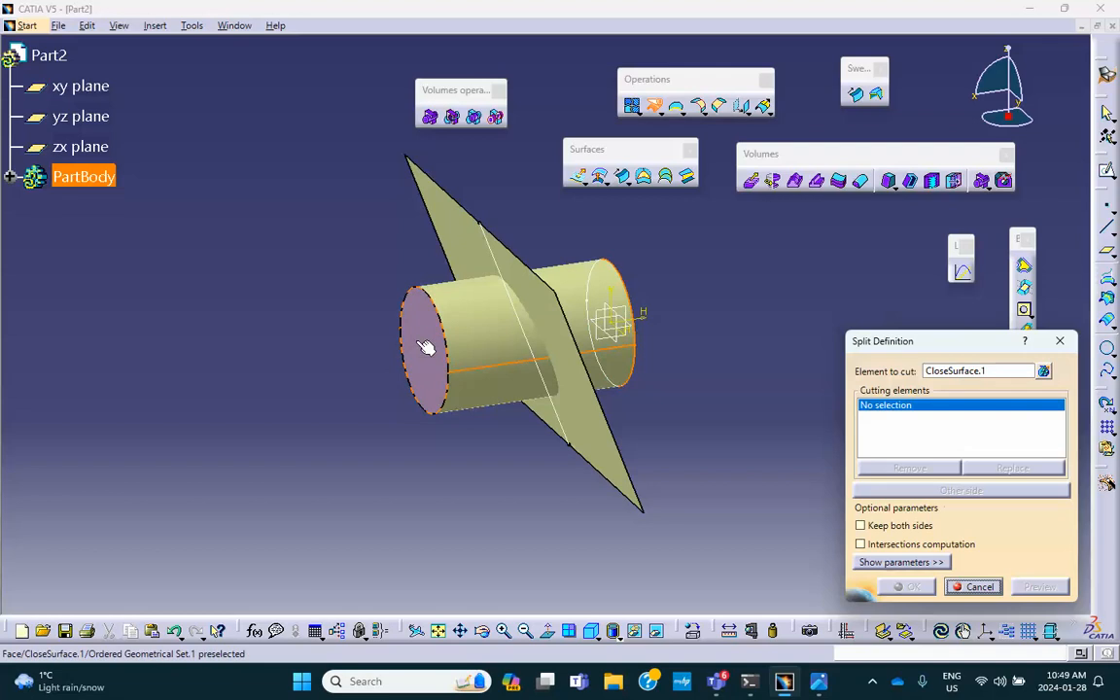
pyautogui.click(976, 588)
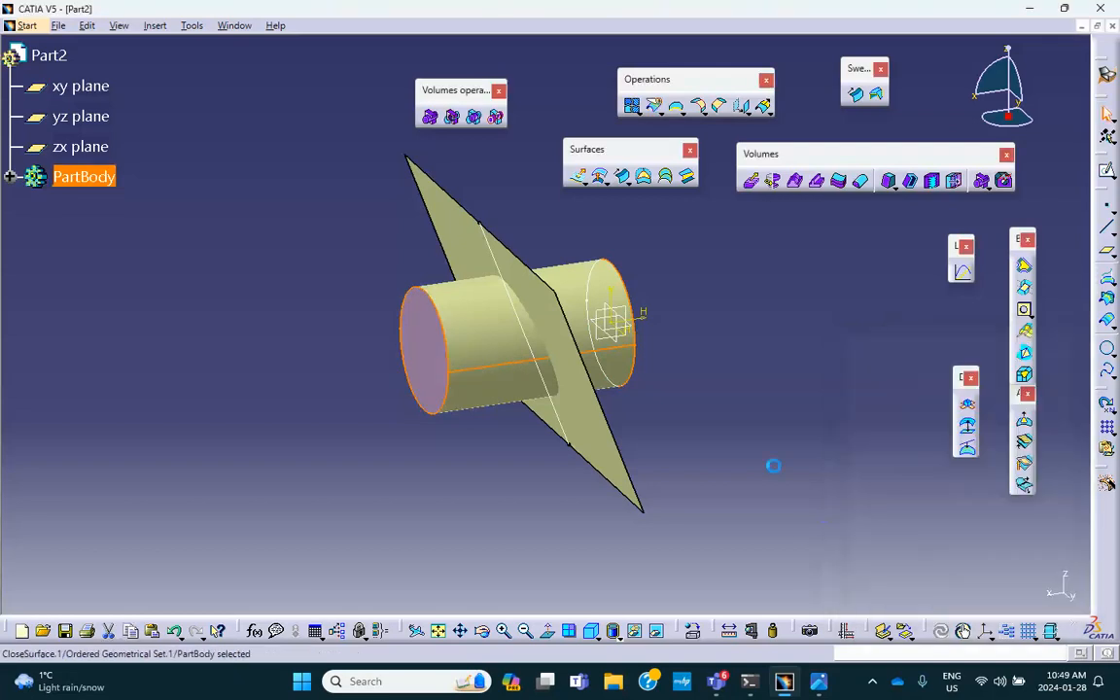
pyautogui.click(654, 109)
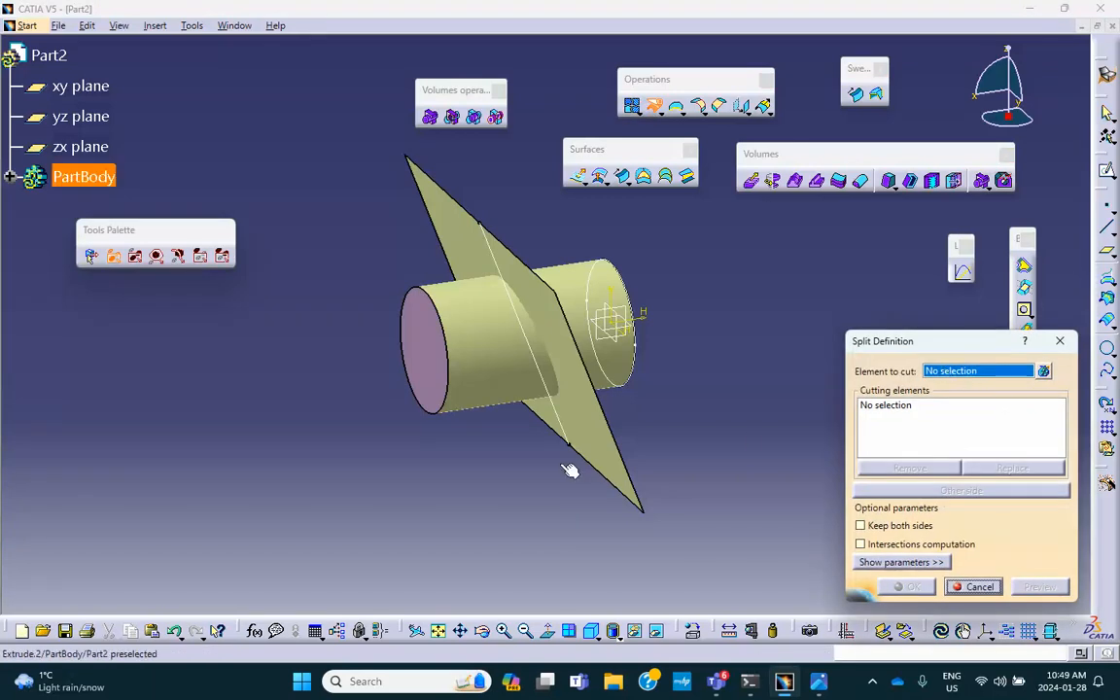
pyautogui.click(424, 352)
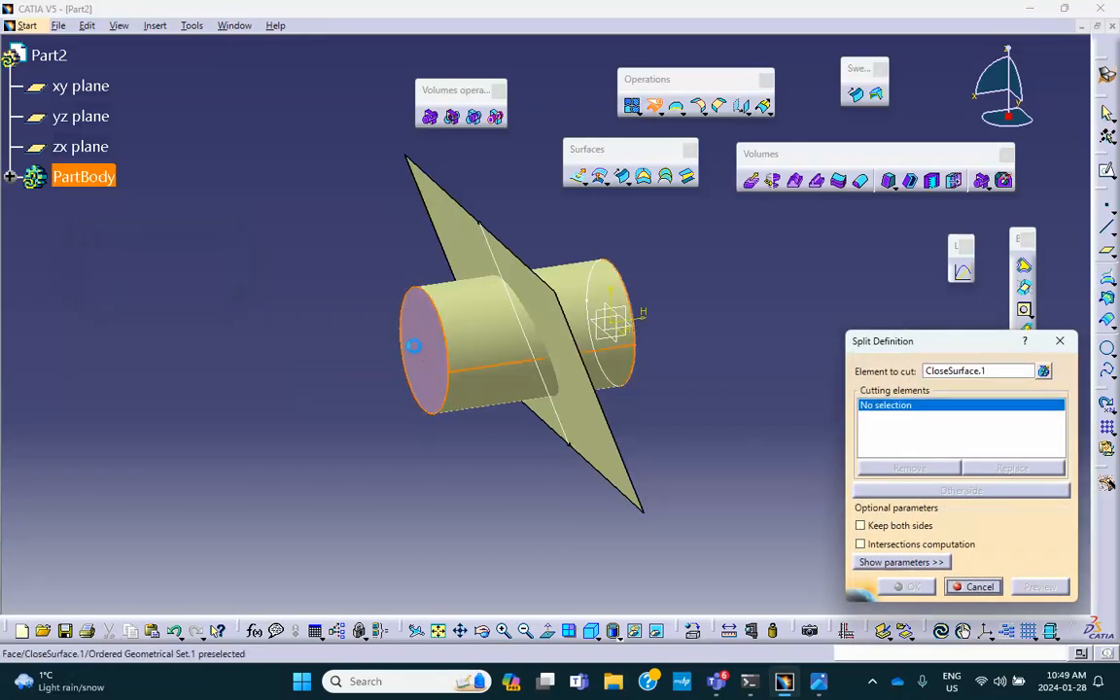
pyautogui.click(456, 230)
pyautogui.moveTo(700, 415); pyautogui.dragTo(521, 367, button='middle')
pyautogui.click(906, 591)
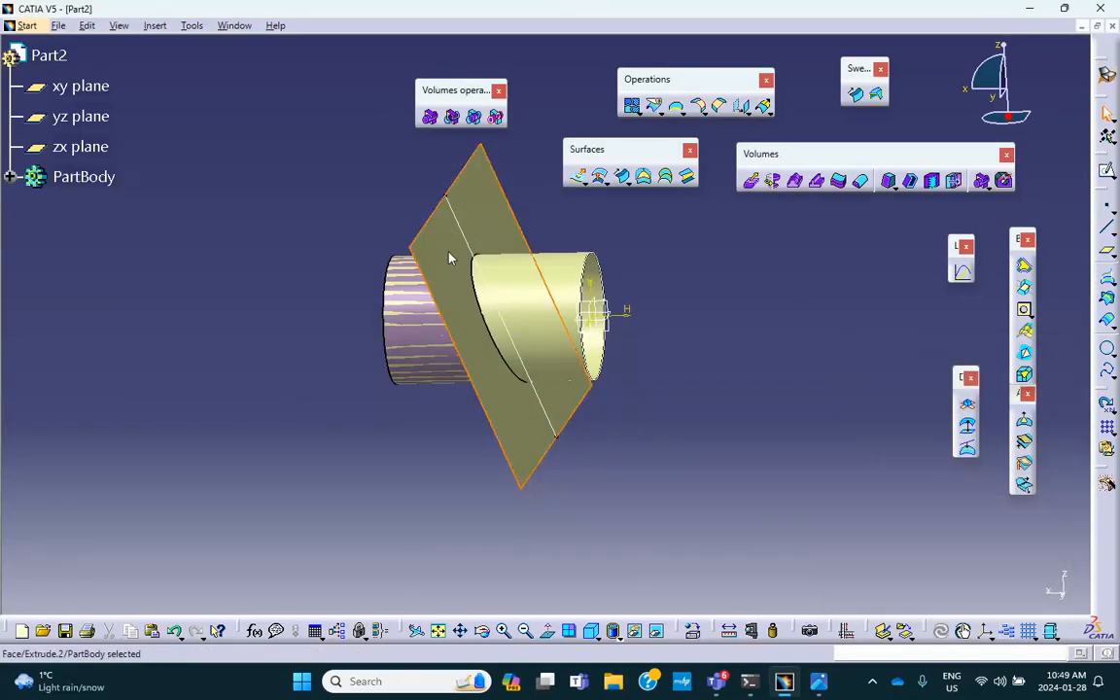
# Step: Hide the slanted cutting surface and expand PartBody in the tree to show its features
pyautogui.rightClick(449, 257)
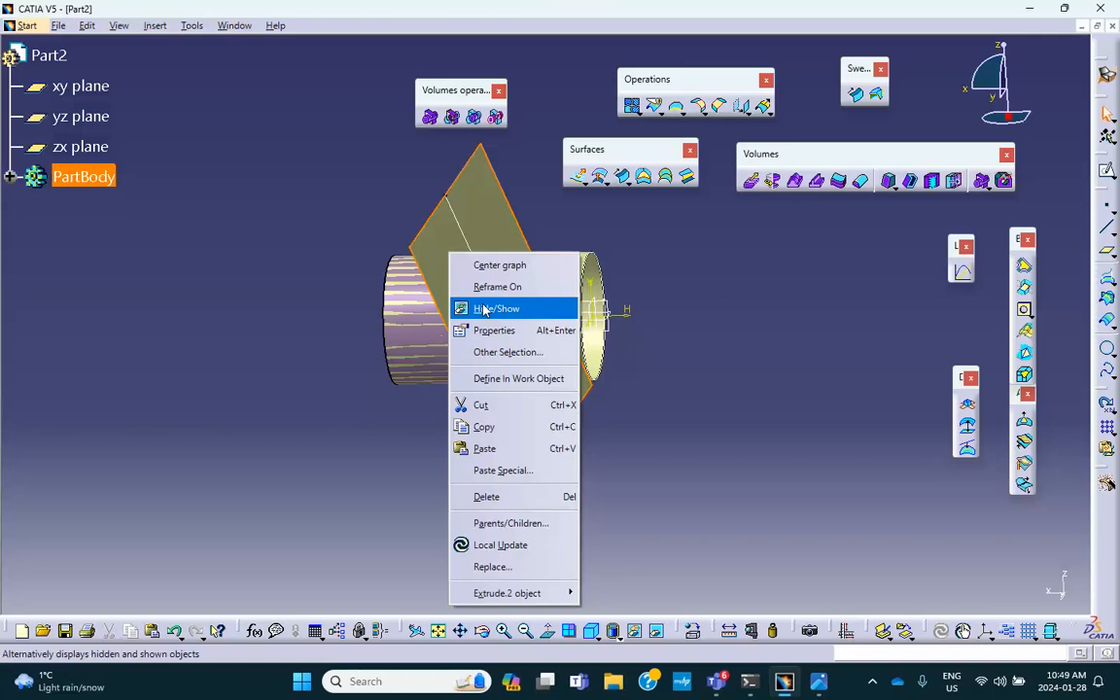
pyautogui.click(484, 309)
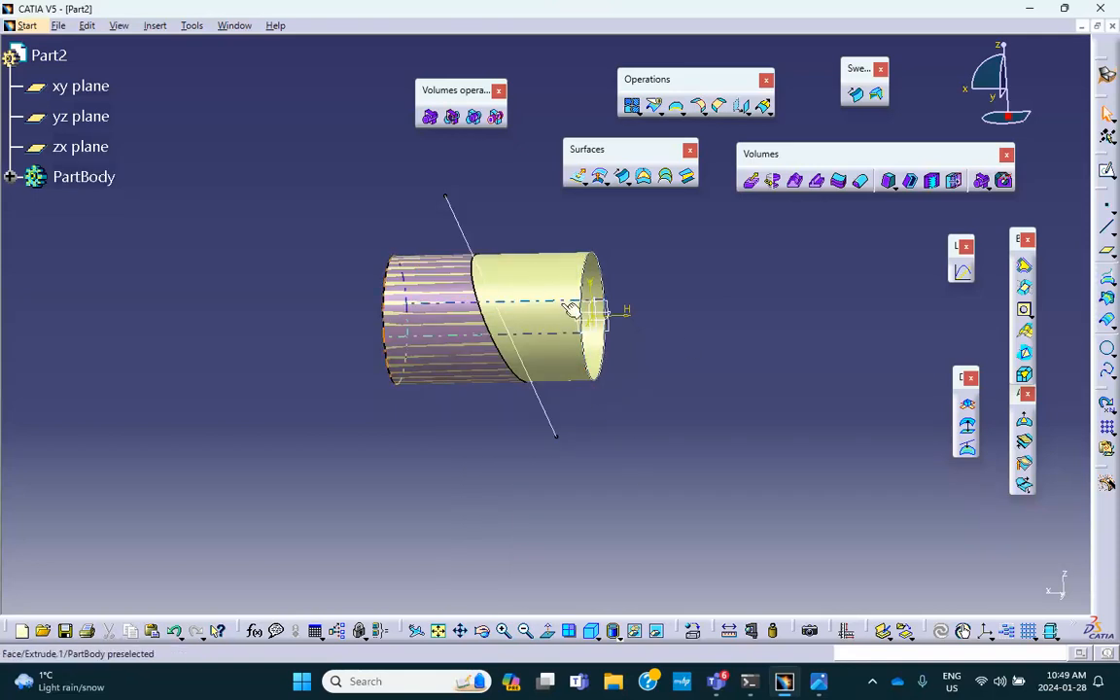
pyautogui.click(10, 178)
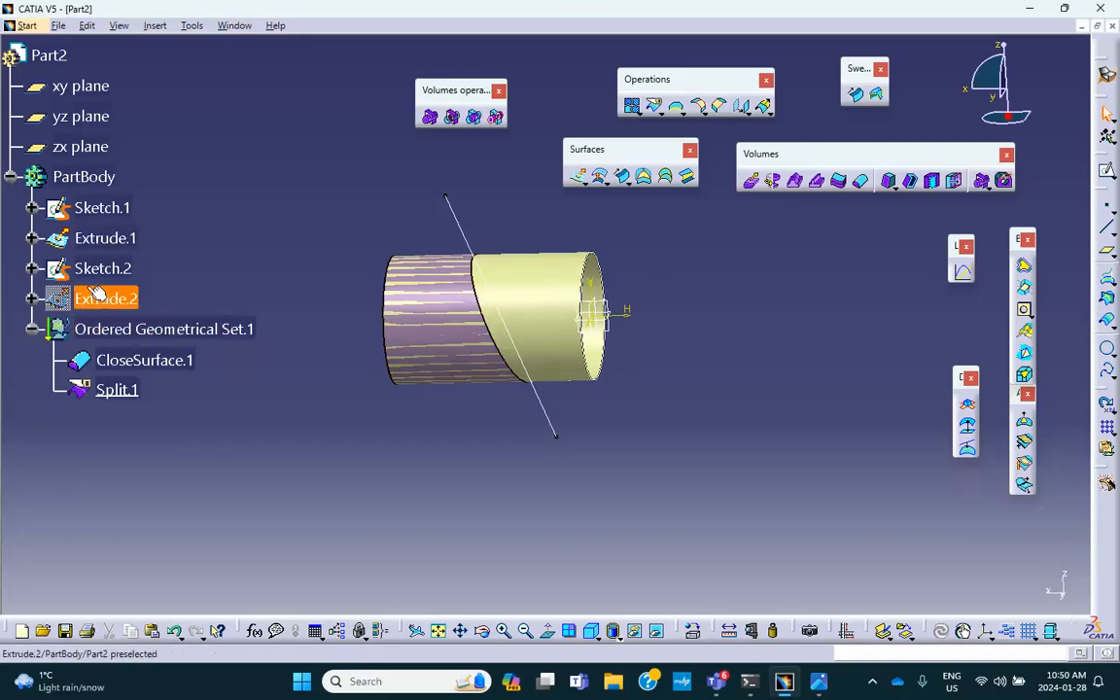
# Step: Hide the closed cylinder volume and show the slanted Extrude.2 surface across the remaining cylinder surface
pyautogui.rightClick(120, 359)
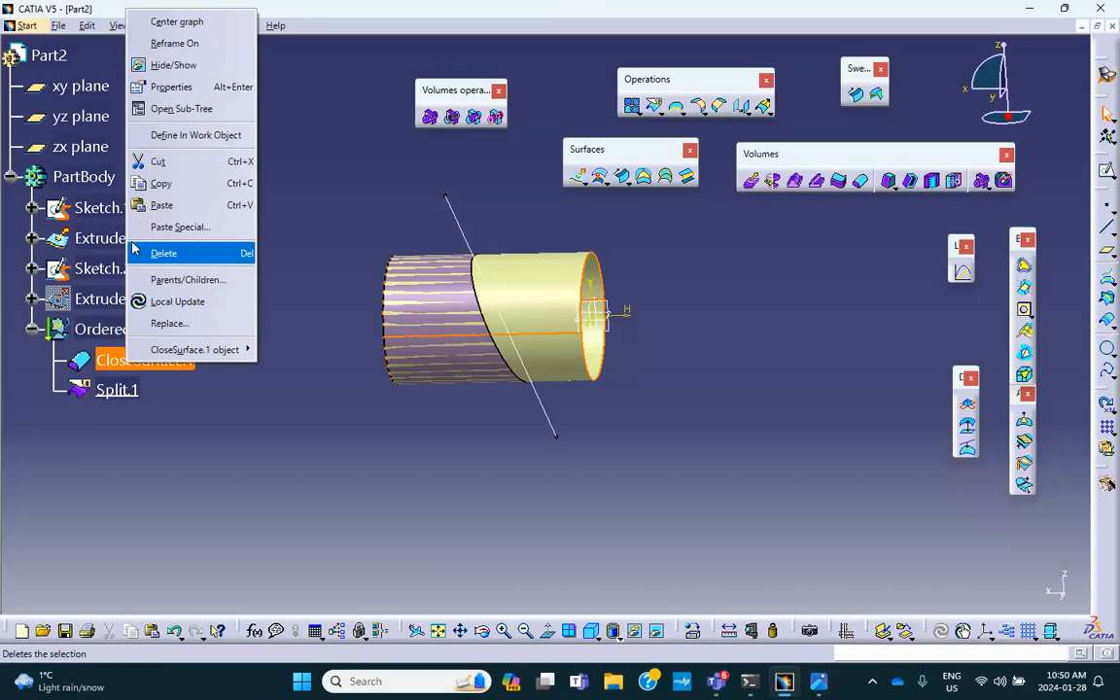
pyautogui.click(146, 65)
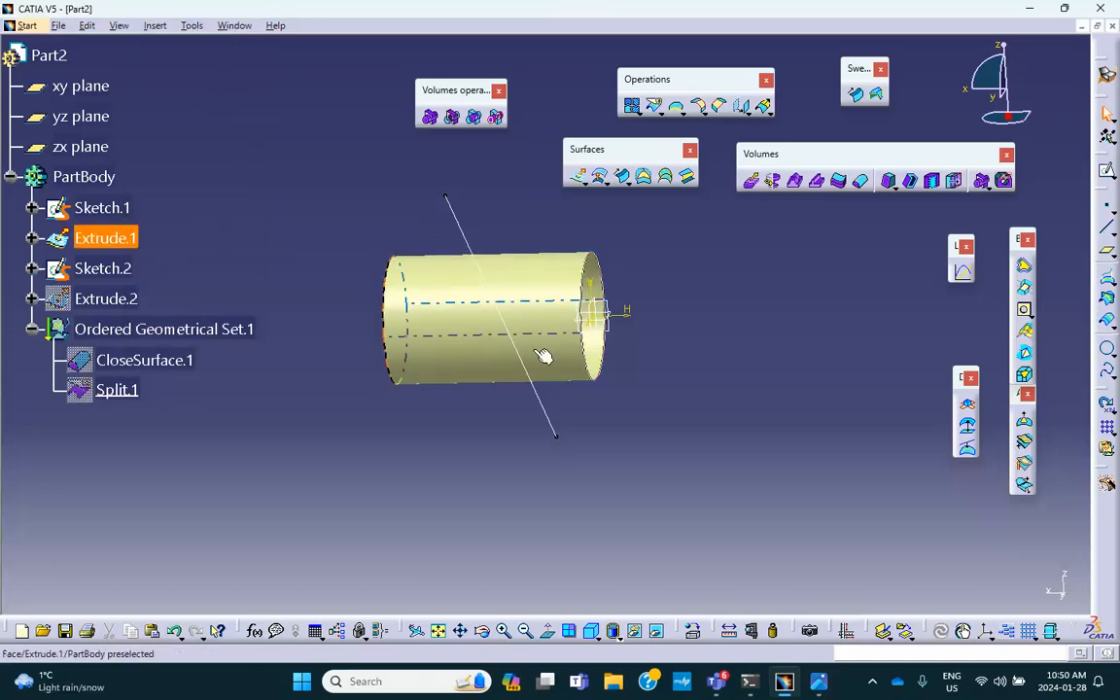
pyautogui.moveTo(446, 330); pyautogui.dragTo(431, 290, button='middle')
pyautogui.scroll(-1, 431, 290)
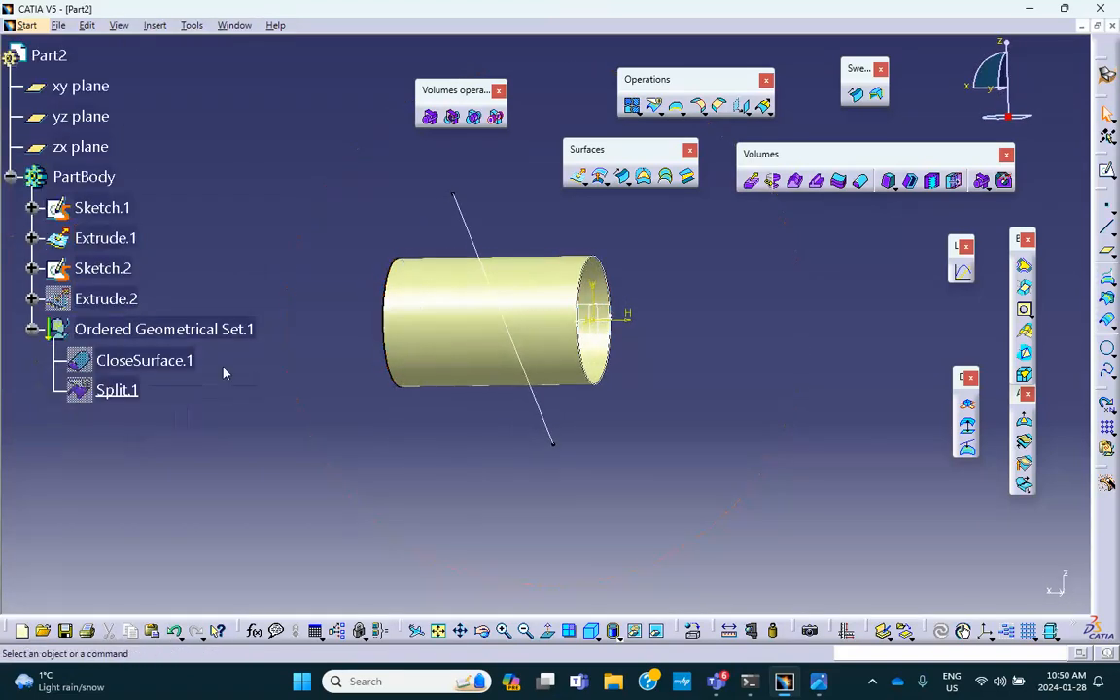
pyautogui.rightClick(127, 299)
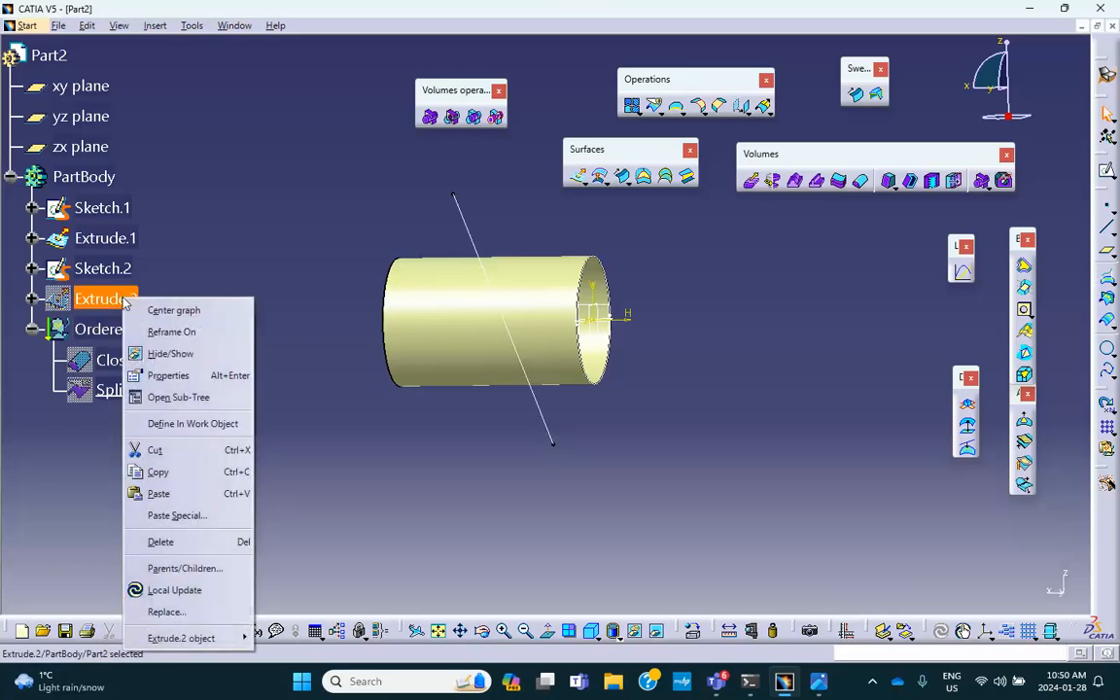
pyautogui.click(170, 354)
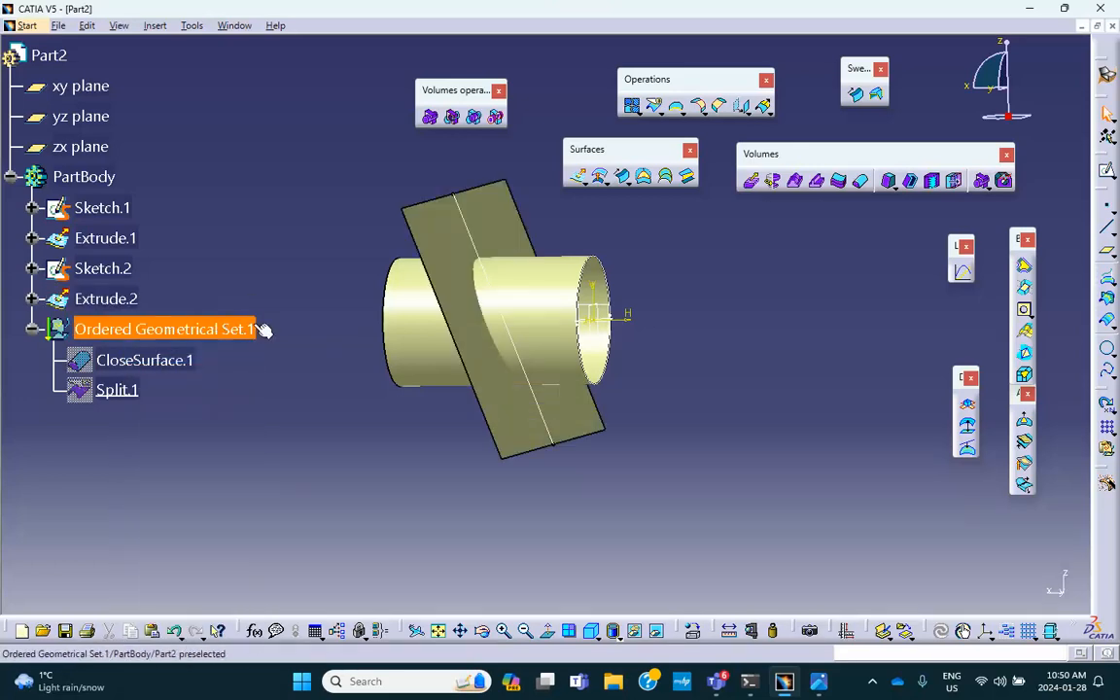
# Step: Show the hidden Split.1 volume again beside the slanted cutting surface
pyautogui.rightClick(139, 360)
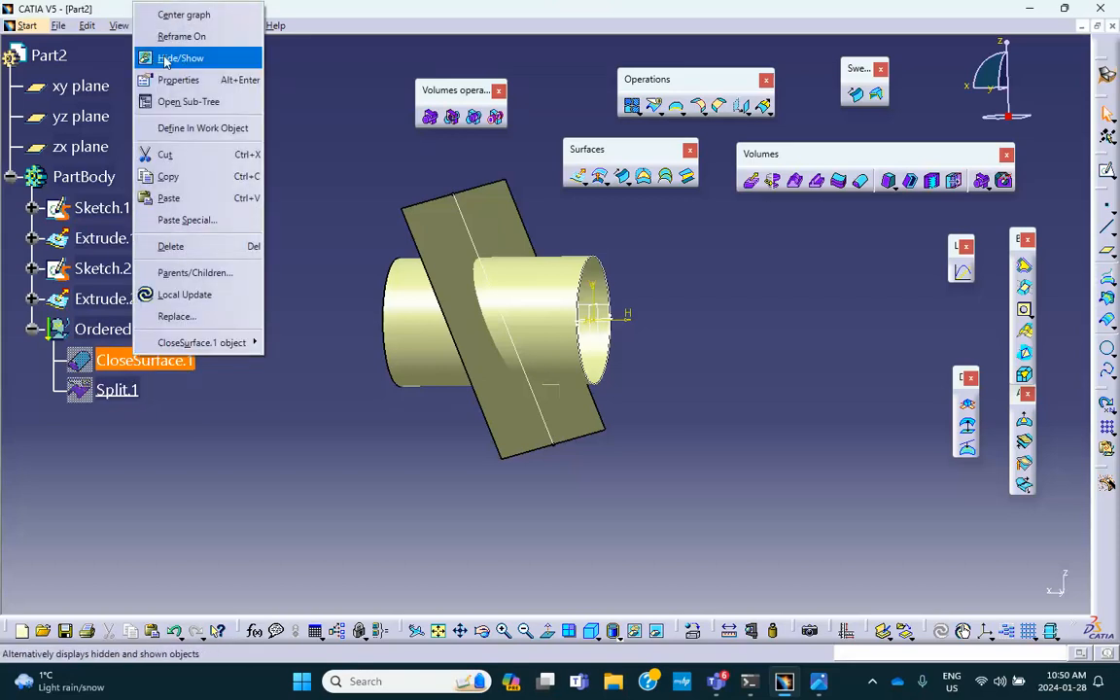
pyautogui.click(163, 474)
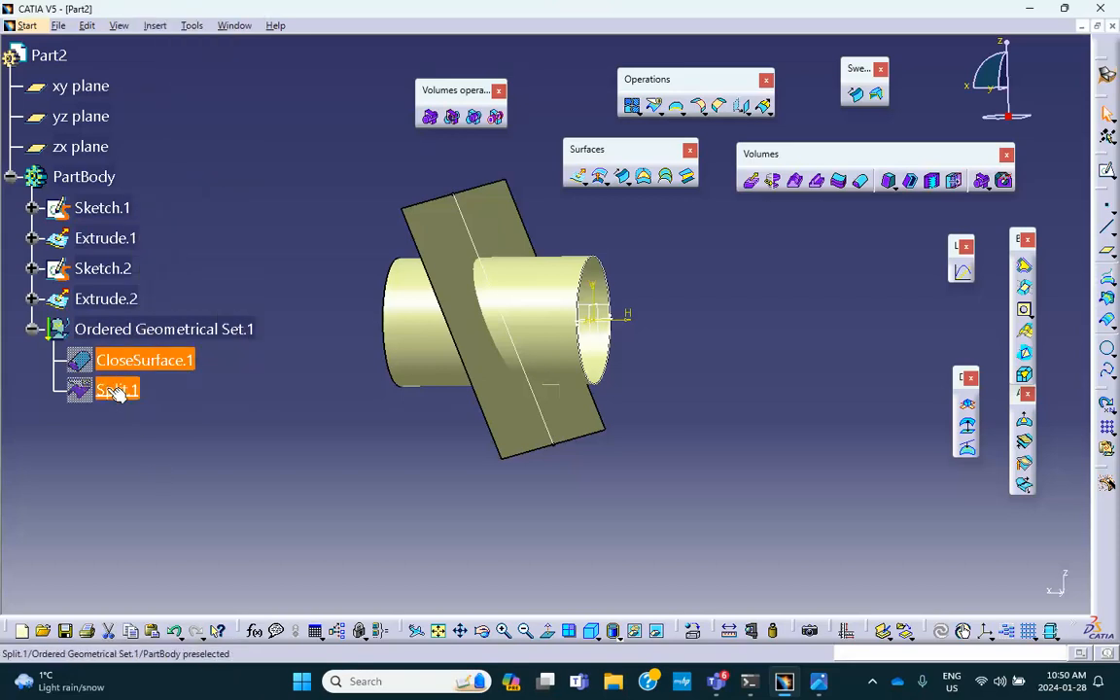
pyautogui.rightClick(112, 389)
pyautogui.click(153, 109)
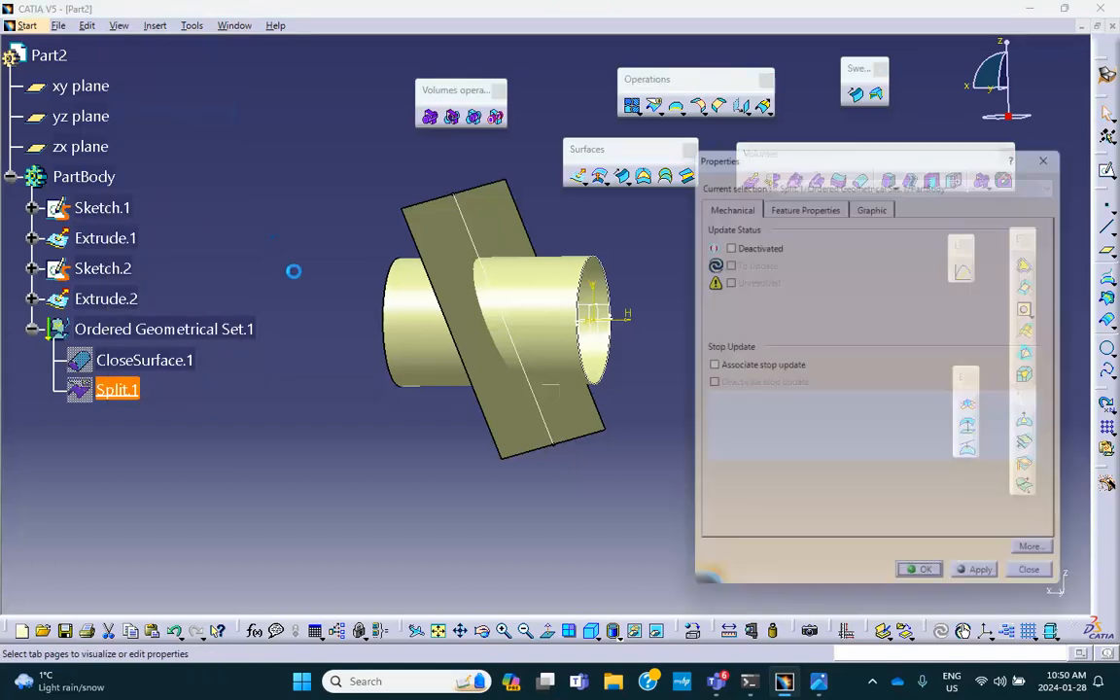
pyautogui.click(1044, 587)
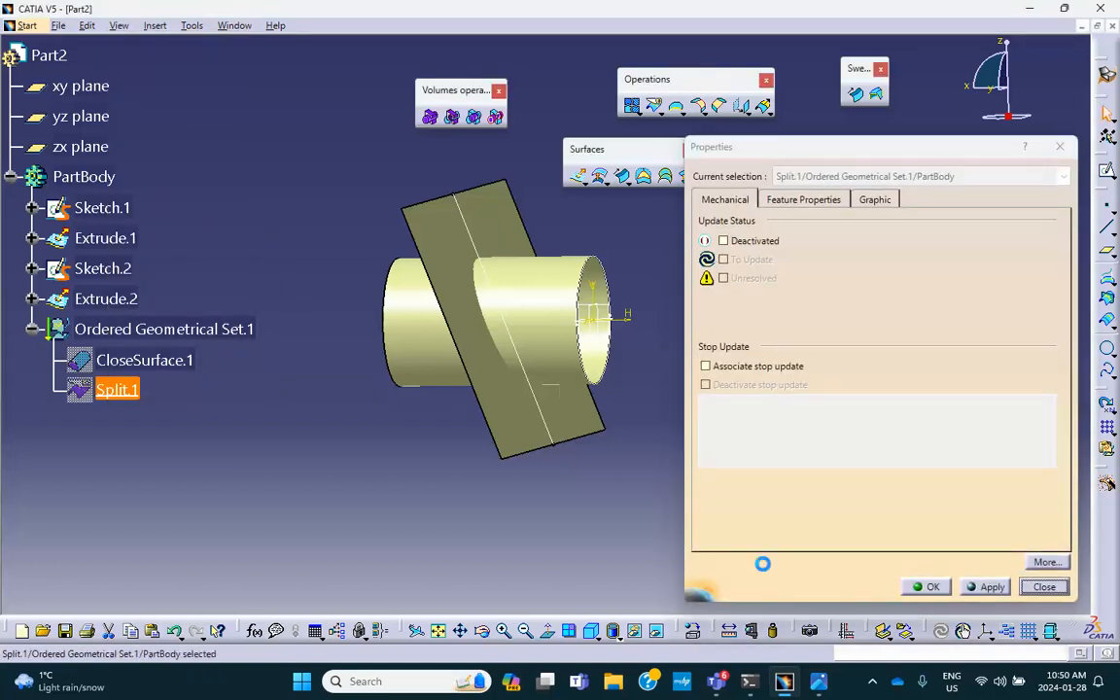
pyautogui.rightClick(122, 390)
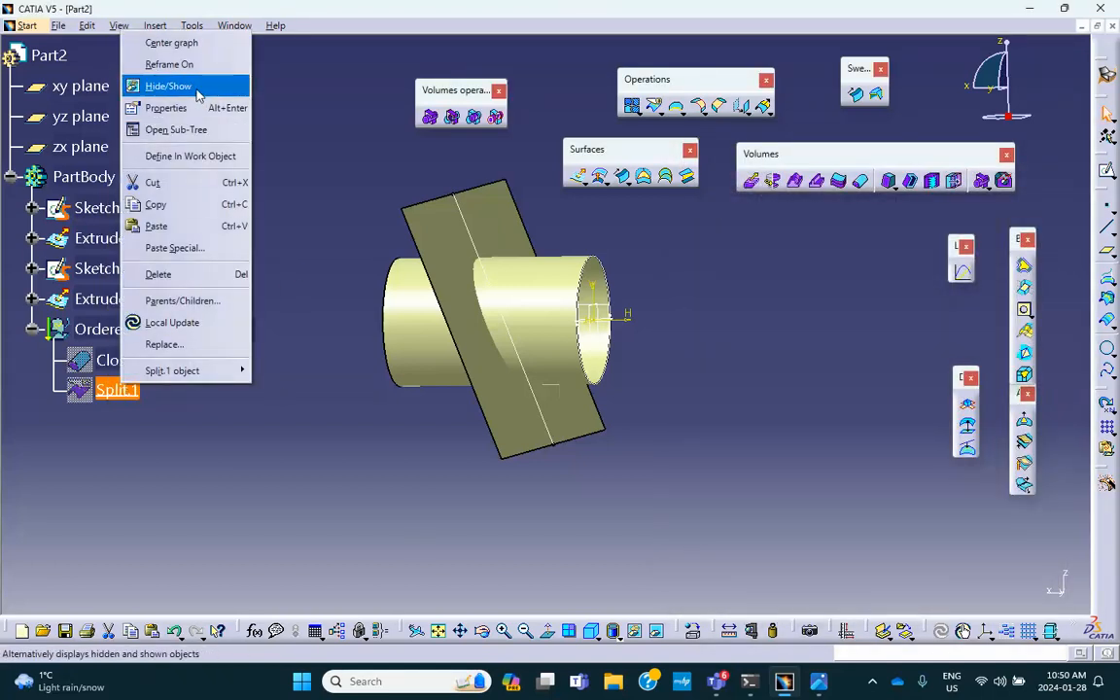
pyautogui.click(197, 92)
pyautogui.moveTo(277, 355); pyautogui.dragTo(325, 365, button='middle')
# Step: Edit the volume split to switch to the other side and keep both sides
pyautogui.doubleClick(121, 388)
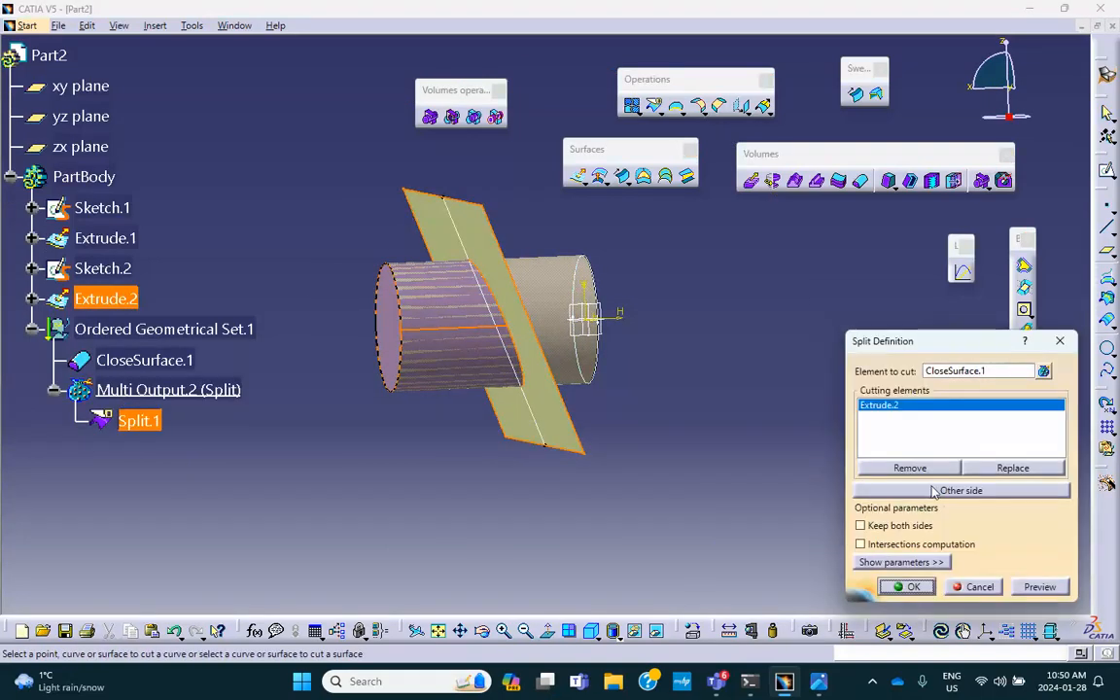
pyautogui.click(923, 490)
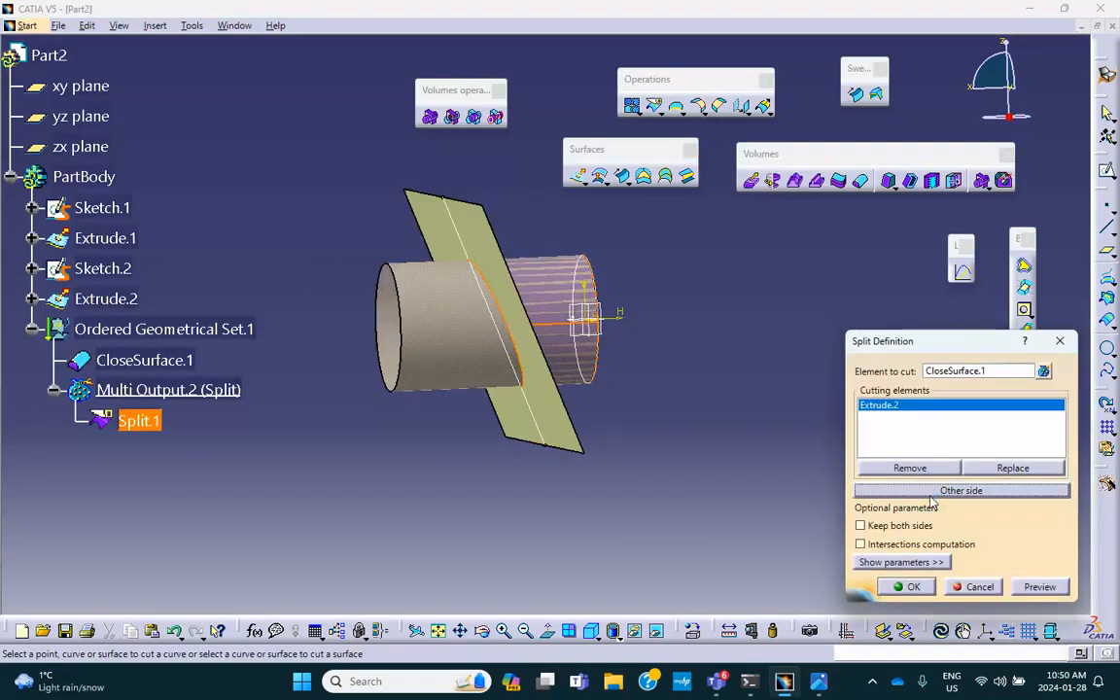
pyautogui.click(861, 525)
pyautogui.click(903, 586)
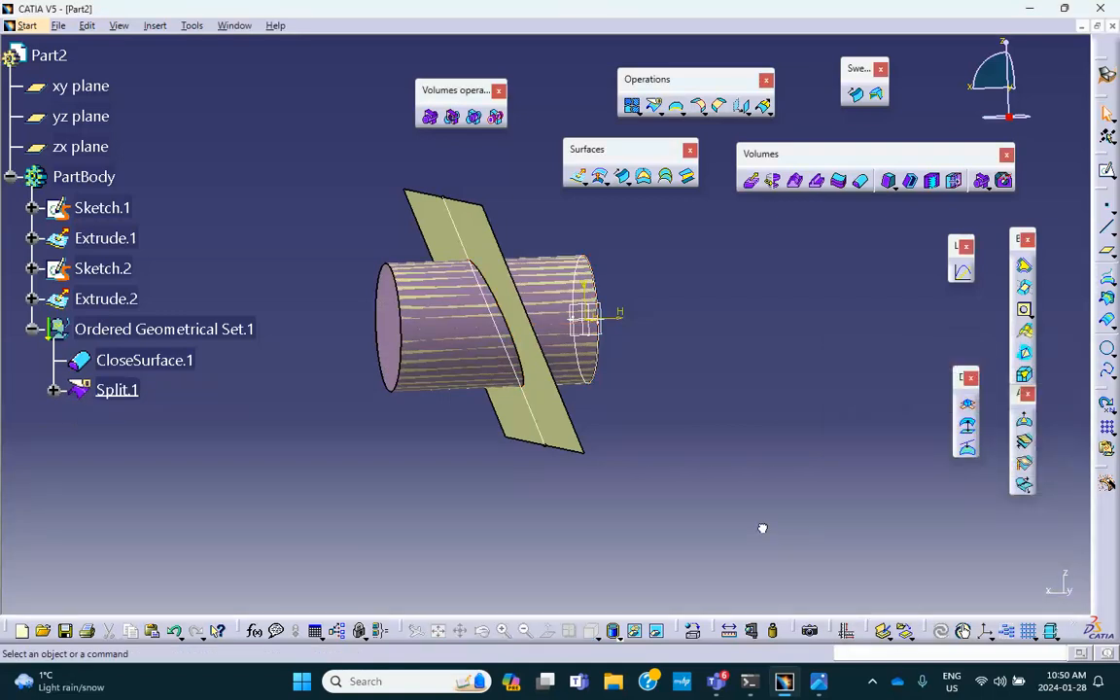
# Step: Hide the slanted cutting surface to expose both pieces of the split volume
pyautogui.moveTo(745, 512); pyautogui.dragTo(670, 388, button='middle')
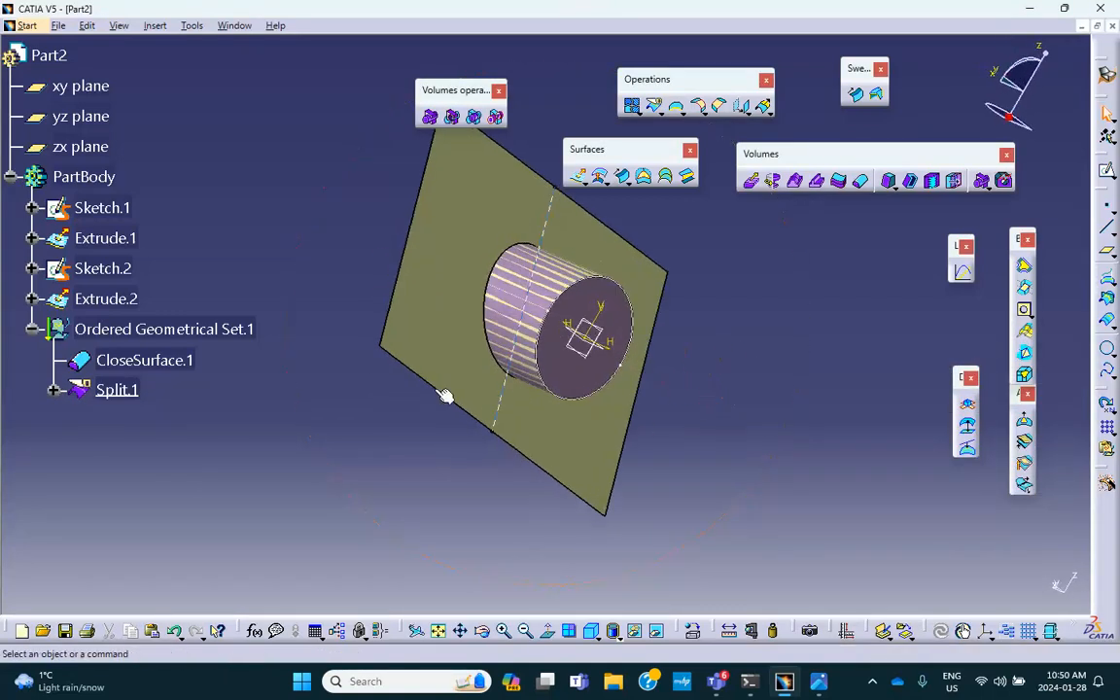
pyautogui.rightClick(460, 239)
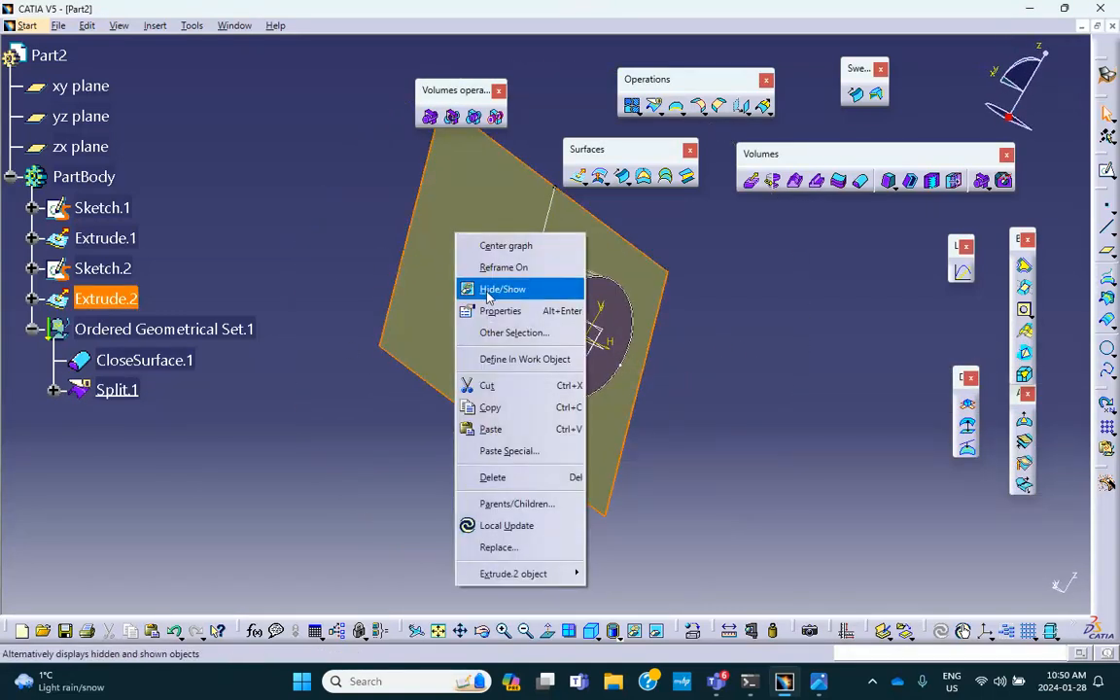
pyautogui.click(496, 289)
pyautogui.moveTo(355, 294); pyautogui.dragTo(341, 321, button='middle')
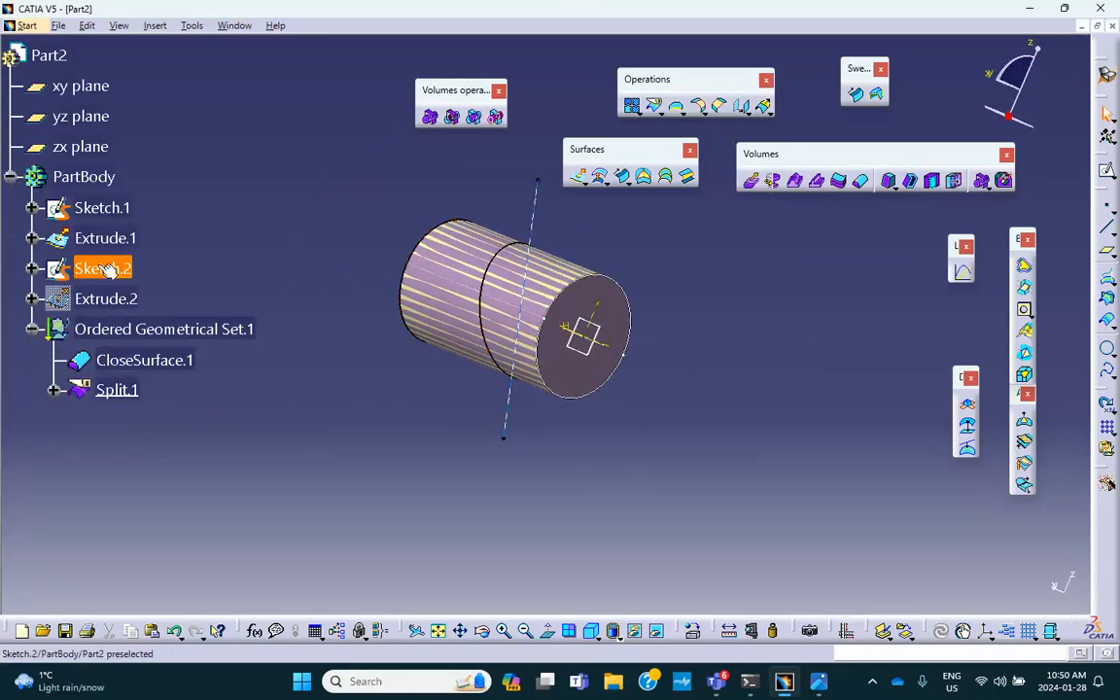
# Step: Show the Extrude.2 surface once more and undo that visibility change
pyautogui.rightClick(119, 301)
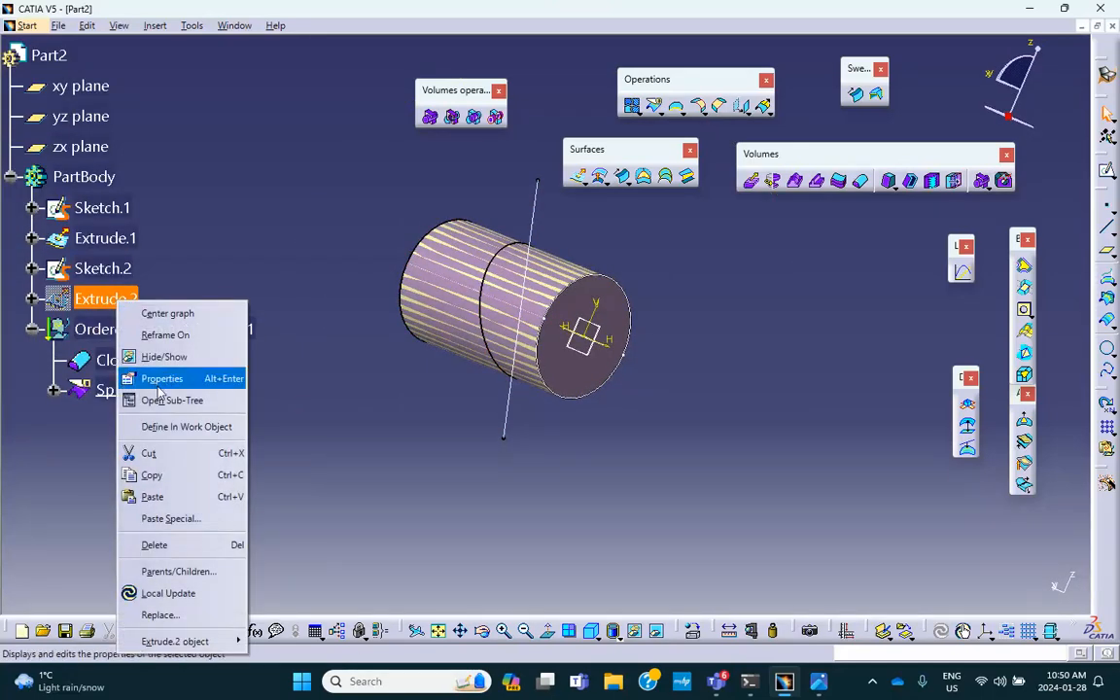
pyautogui.click(164, 357)
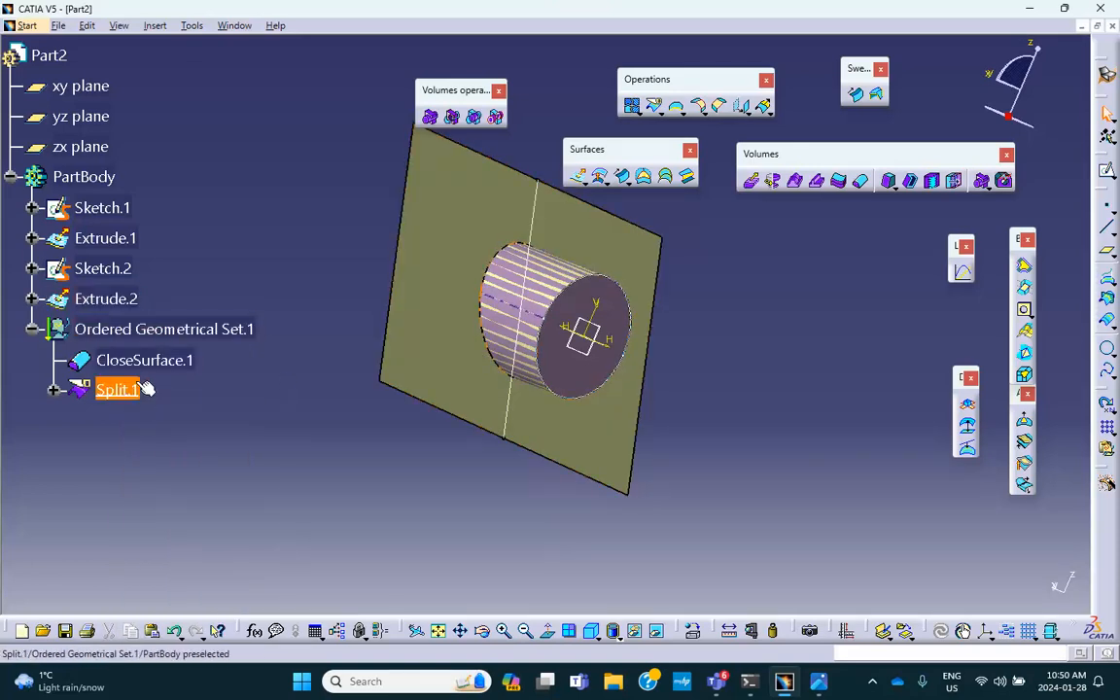
pyautogui.hotkey('ctrl', 'z')
pyautogui.click(275, 450)
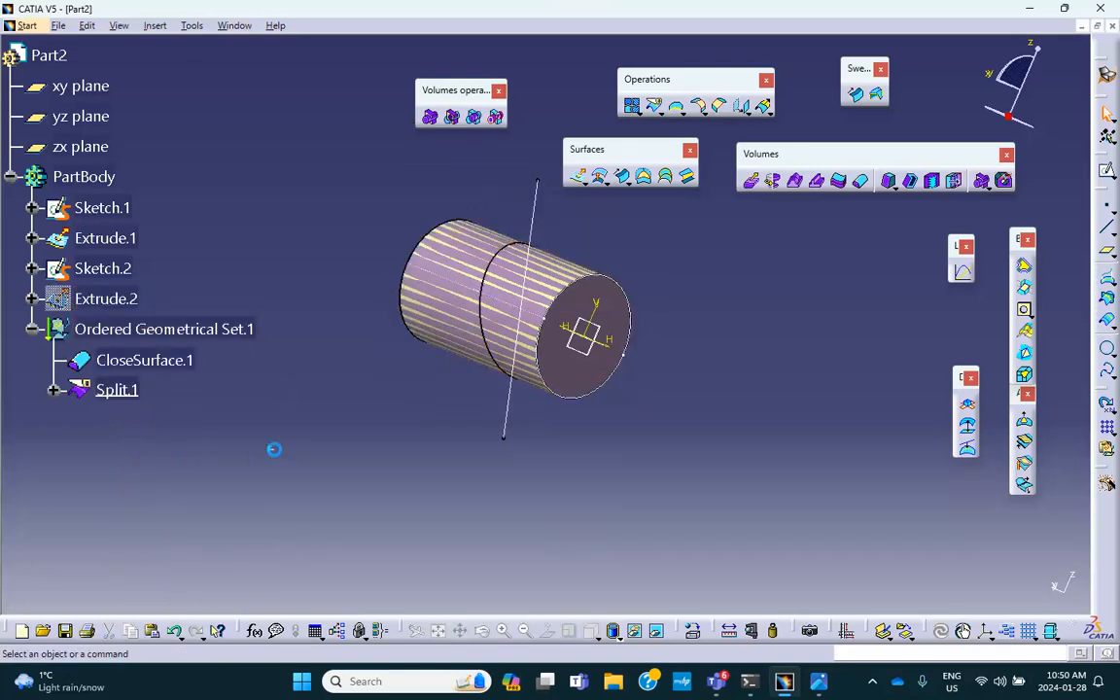
# Step: Hide the original Extrude.1 cylinder surface so only the split volume pieces and sketches are displayed
pyautogui.rightClick(121, 238)
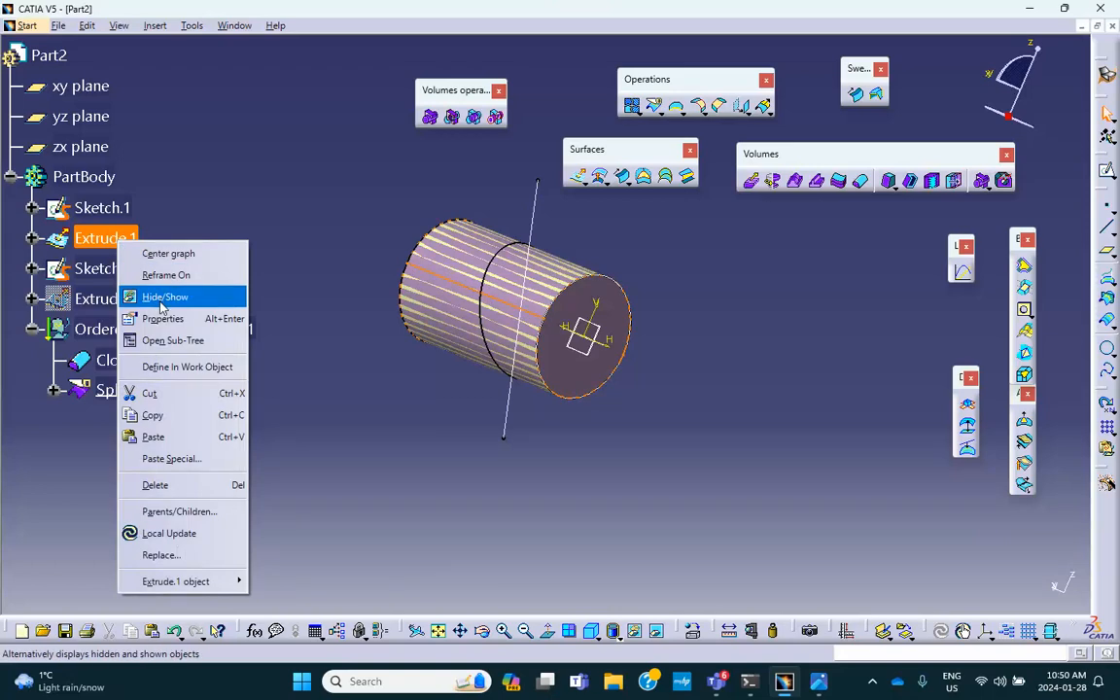
pyautogui.click(146, 294)
pyautogui.moveTo(214, 304); pyautogui.dragTo(612, 392, button='middle')
pyautogui.scroll(-1, 612, 393)
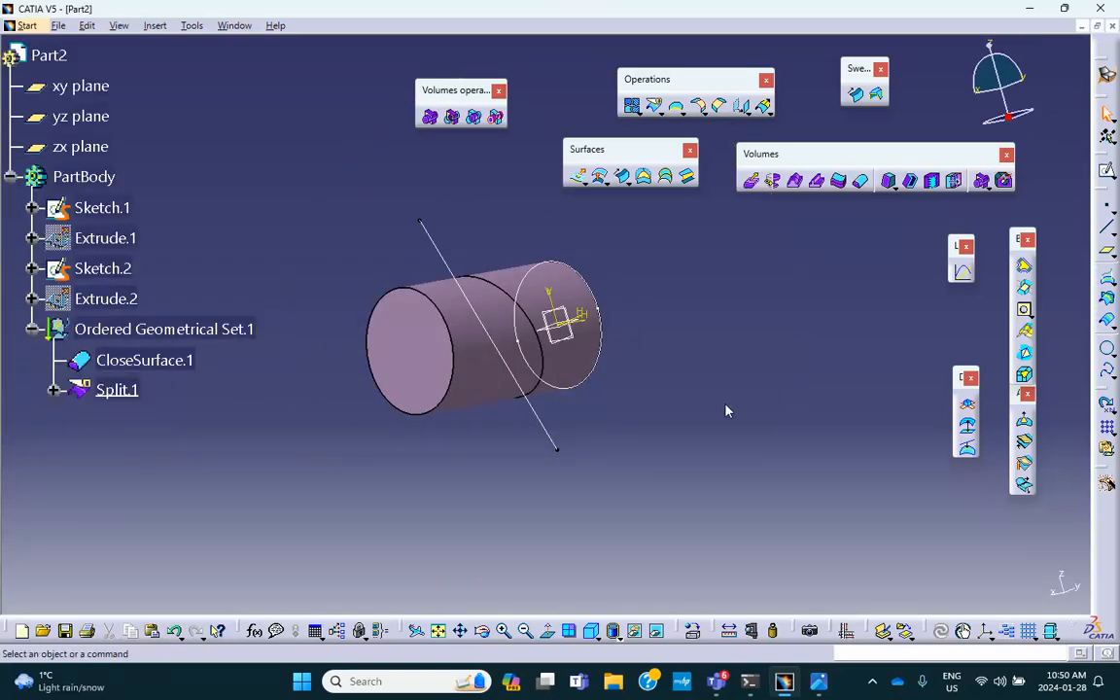